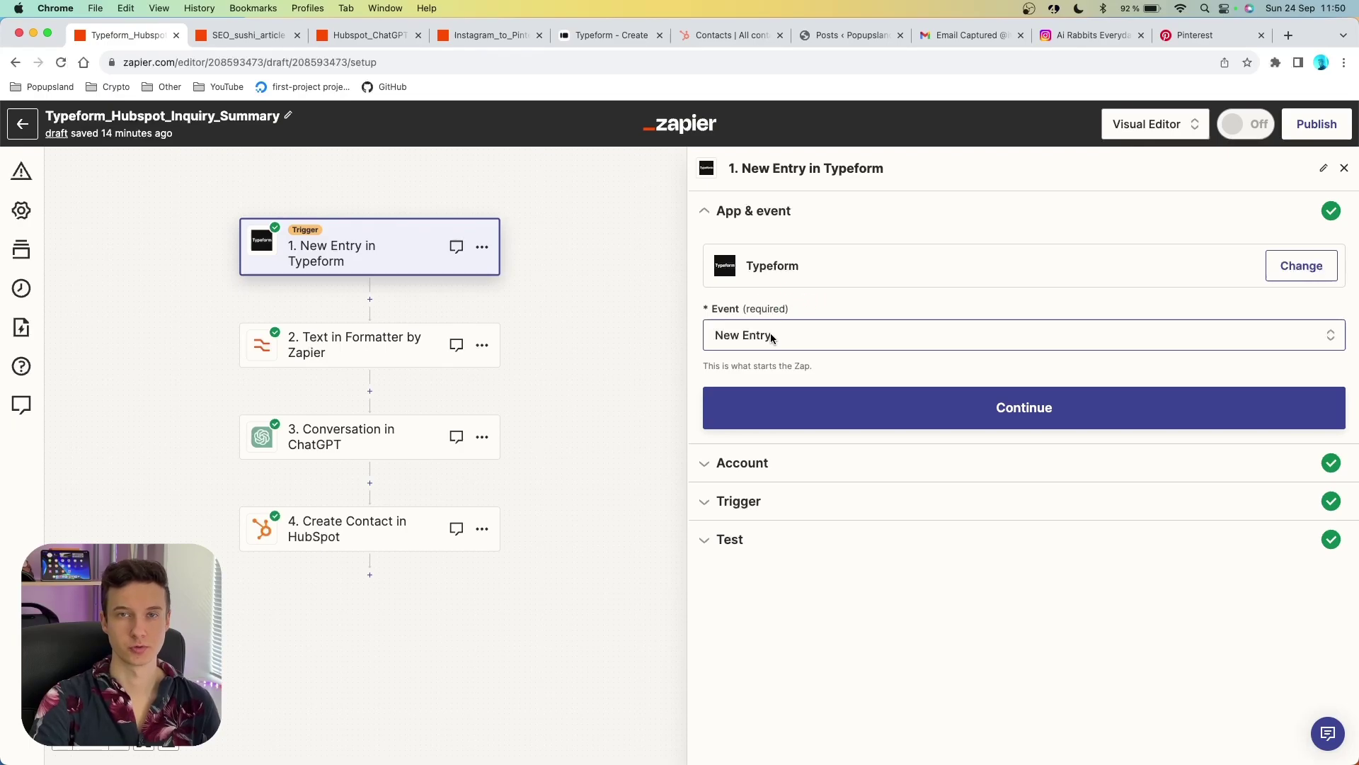
# - Confirm New Entry as the Typeform trigger event and use Lead Collection Form as its form
pyautogui.click(814, 396)
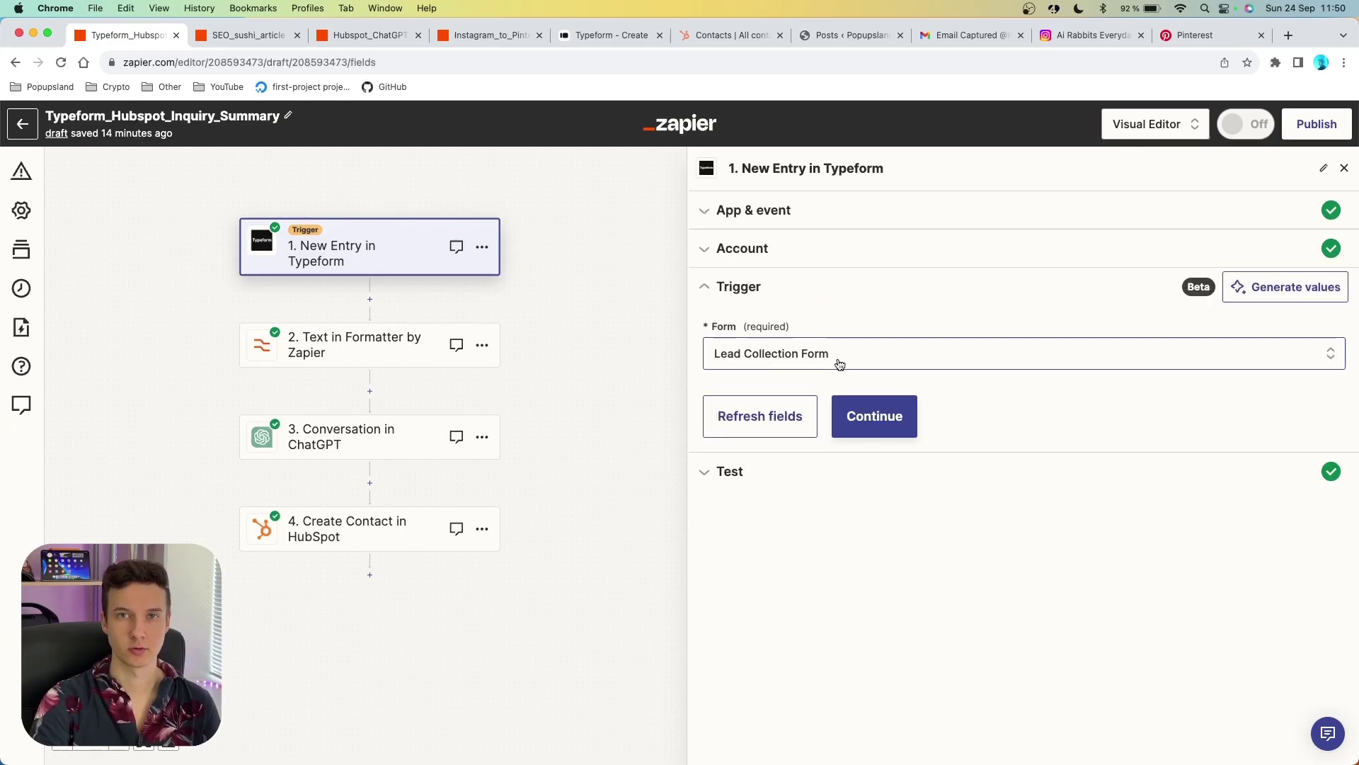
pyautogui.click(840, 364)
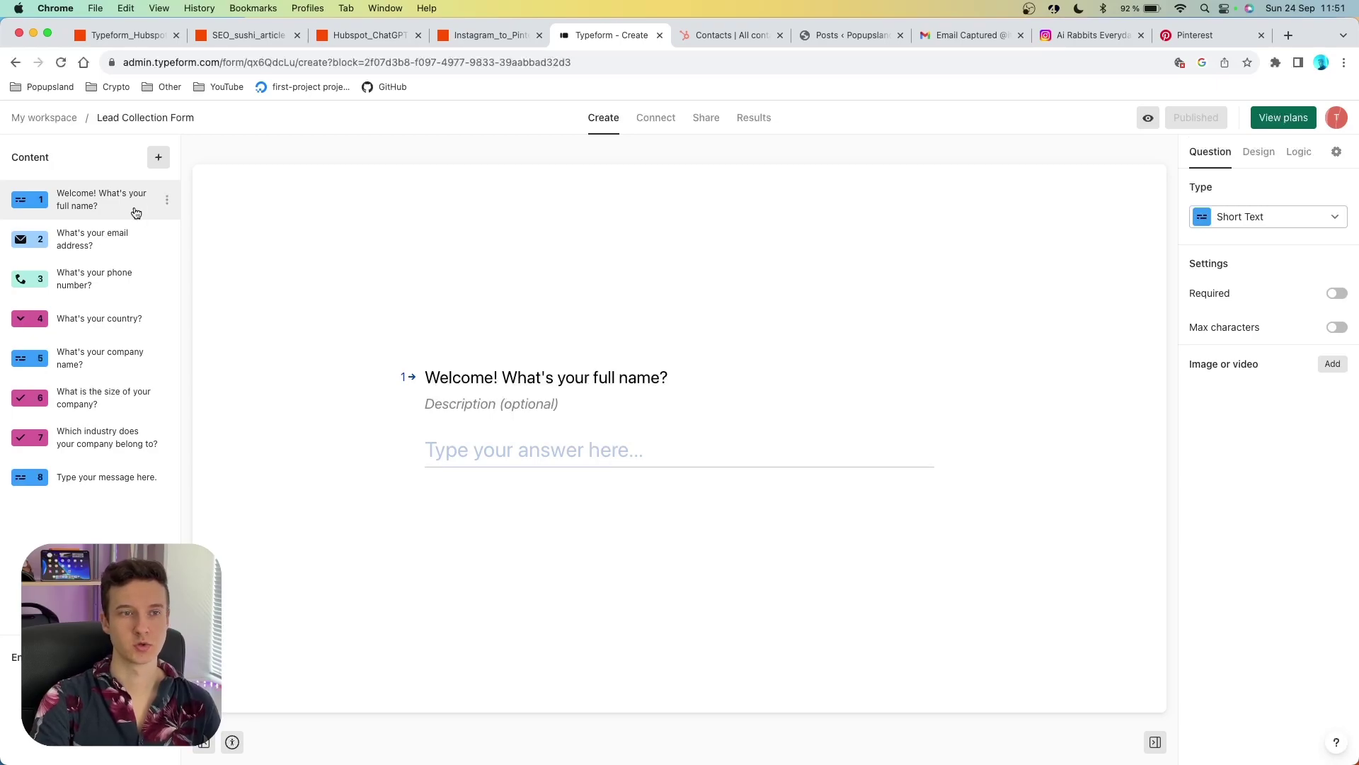
# - Examine the Lead Collection Form's questions in Typeform, from the email address through to the final message
pyautogui.click(115, 245)
pyautogui.click(101, 283)
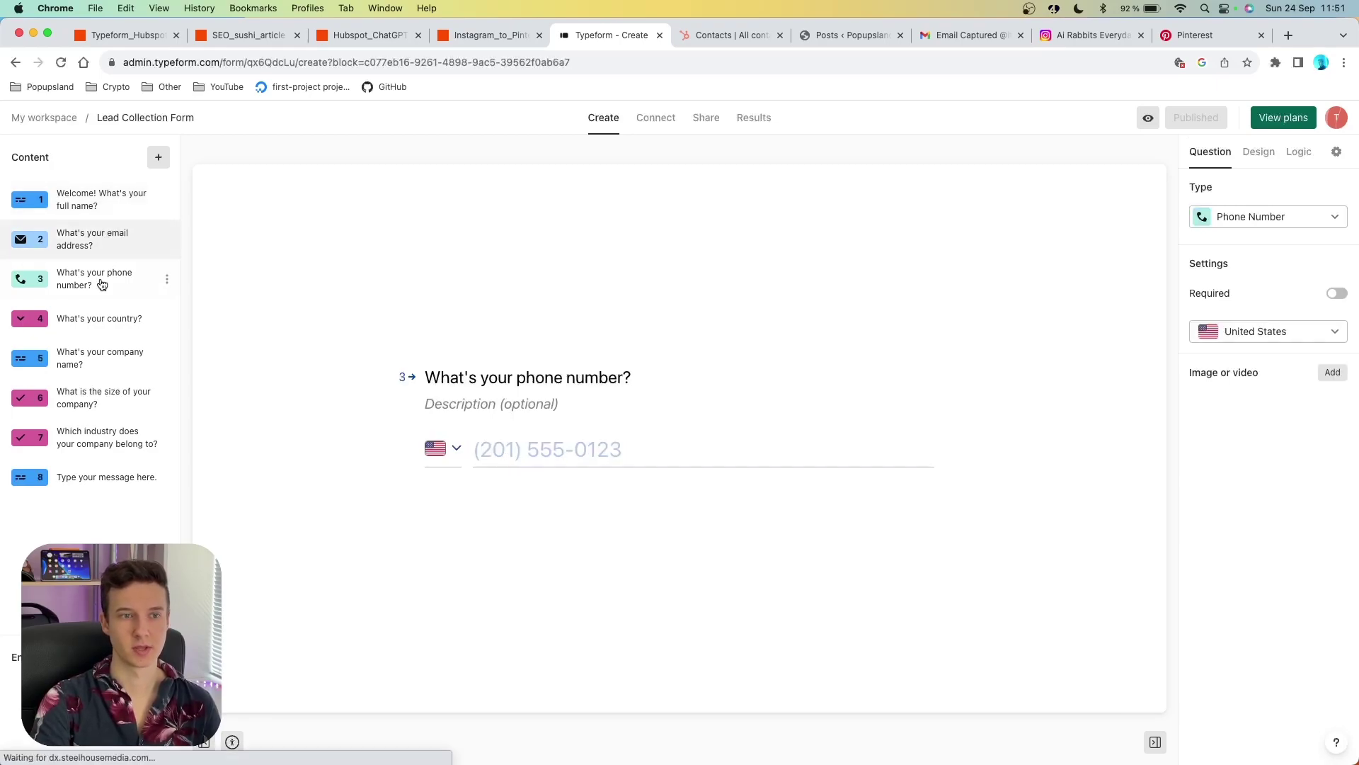
pyautogui.click(160, 326)
pyautogui.click(128, 362)
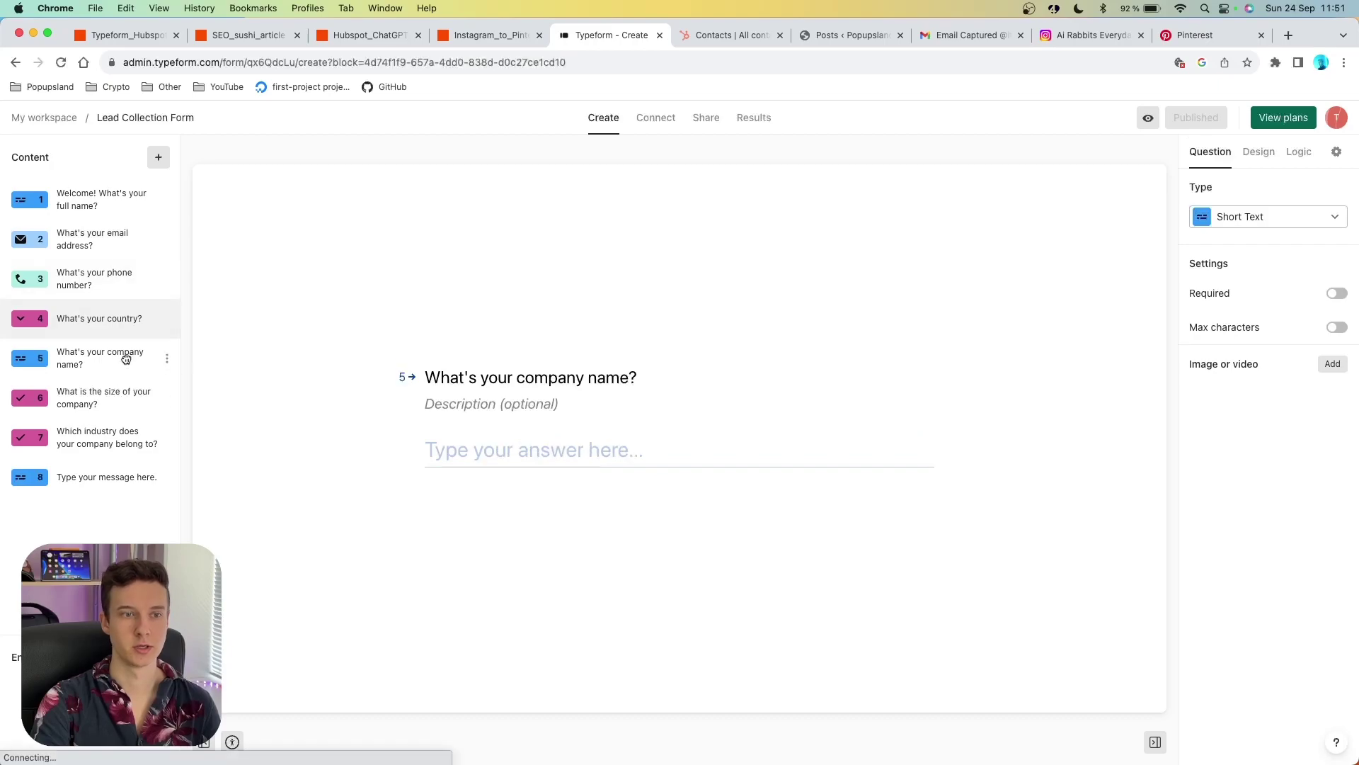
pyautogui.click(128, 393)
pyautogui.click(115, 439)
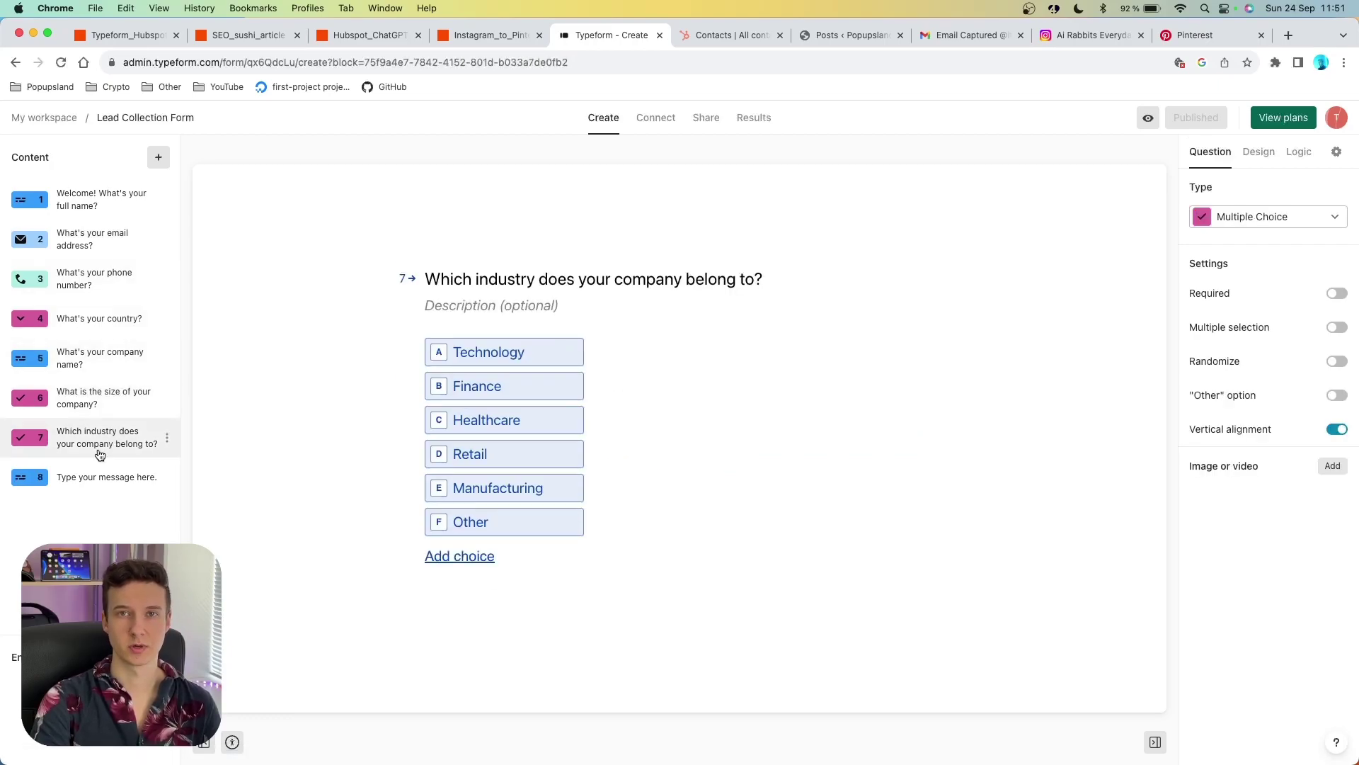
pyautogui.click(106, 477)
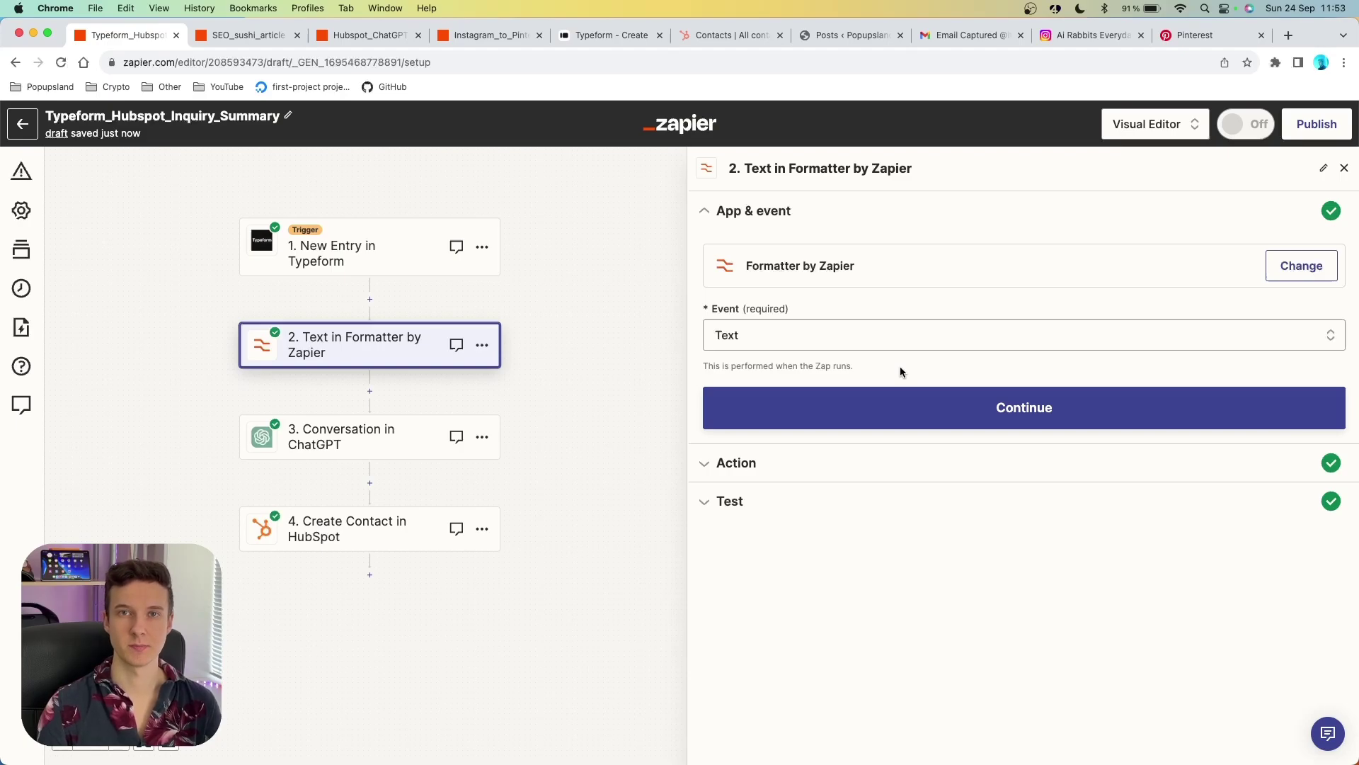
# - Keep Text as the Formatter event and split the full name answer with segment index All (as Separate Fields)
pyautogui.click(836, 343)
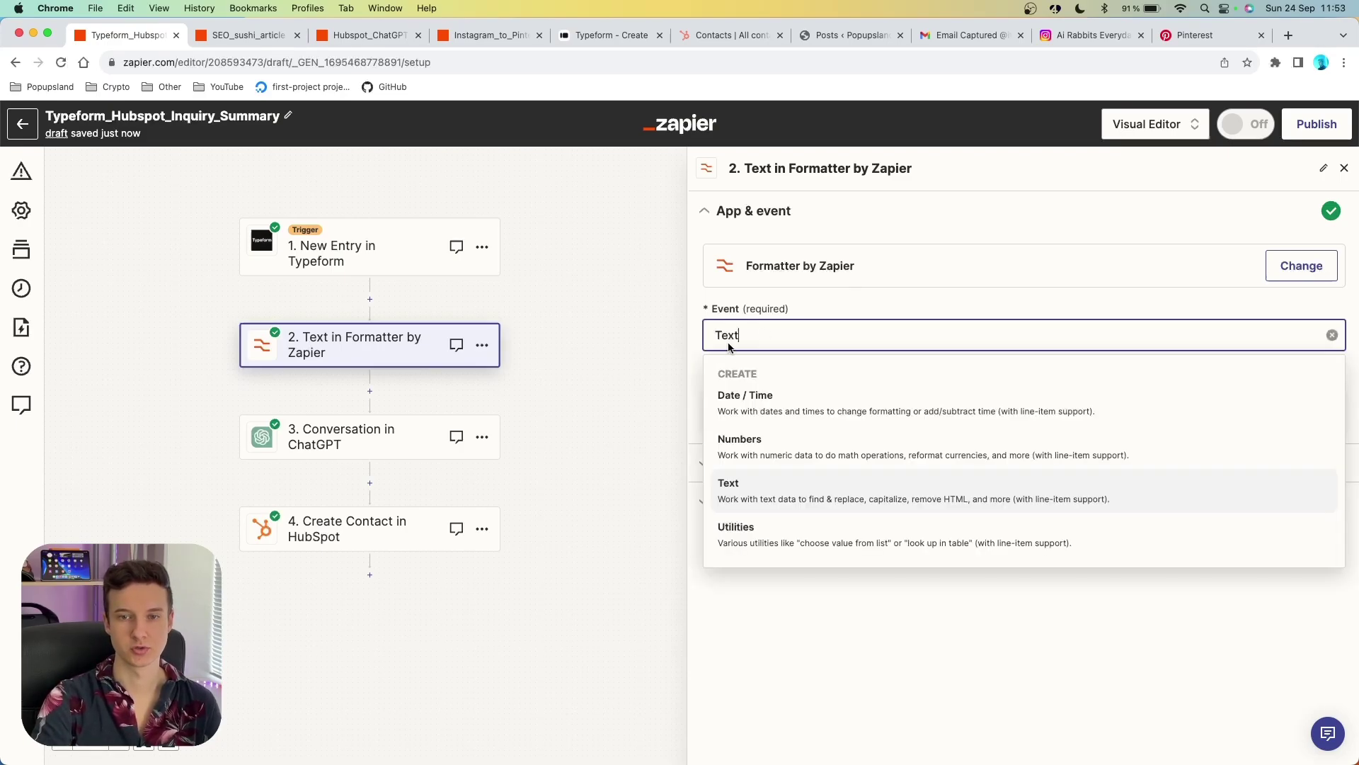
pyautogui.press('Return')
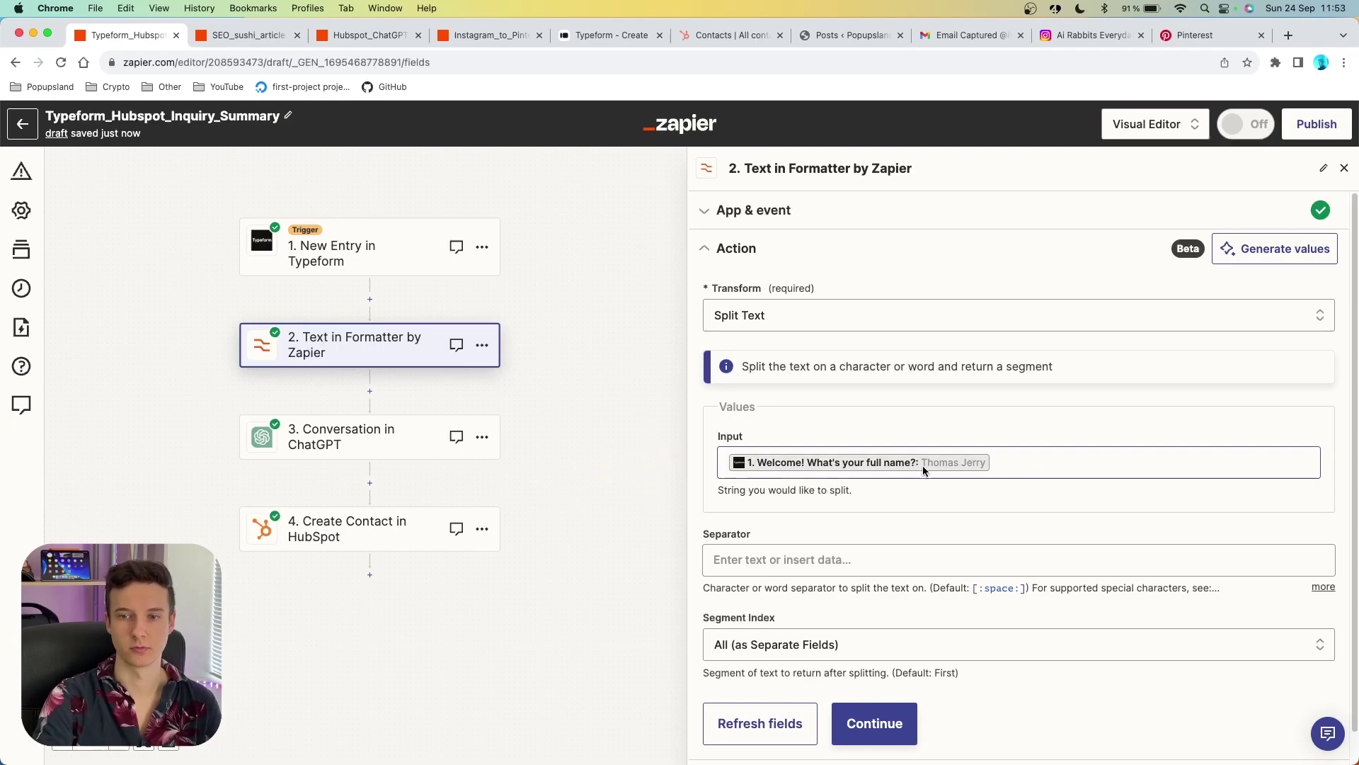
pyautogui.scroll(-1, 801, 542)
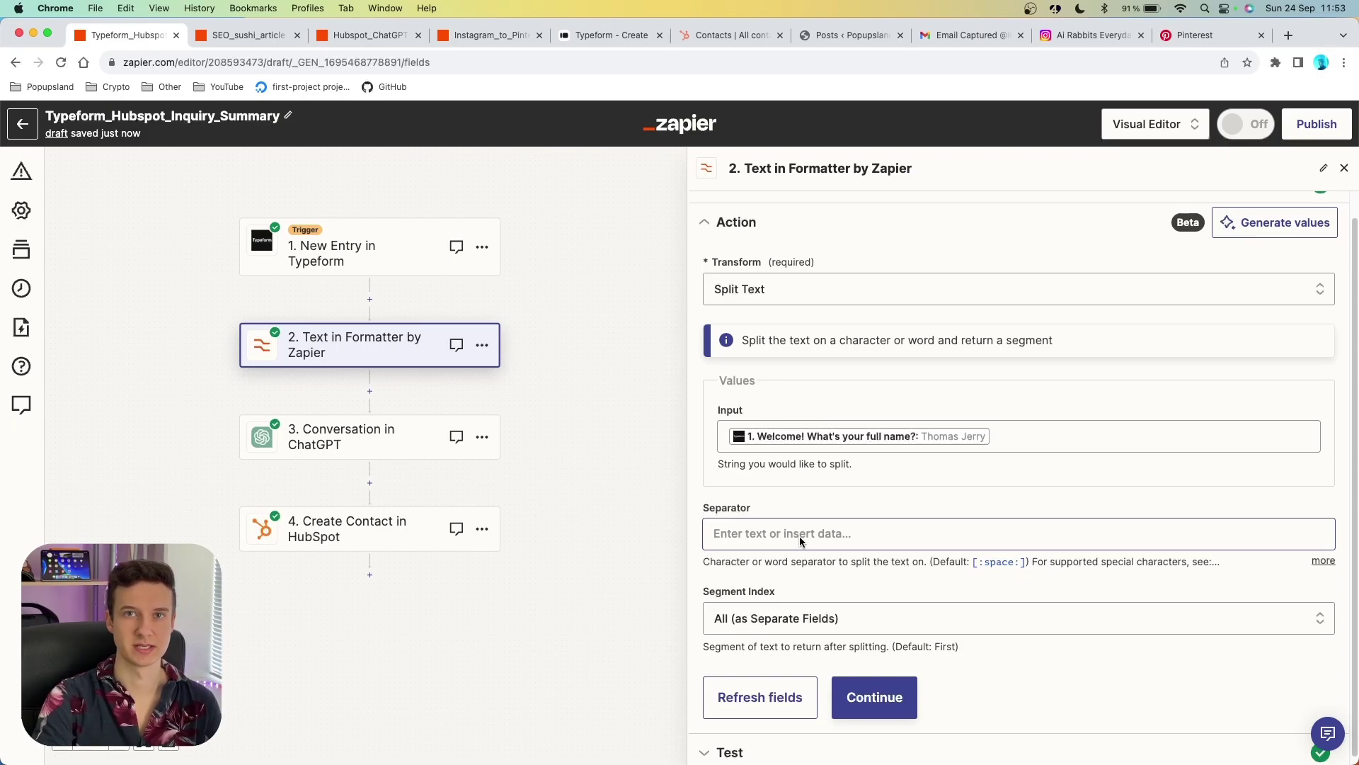
pyautogui.scroll(-1, 800, 566)
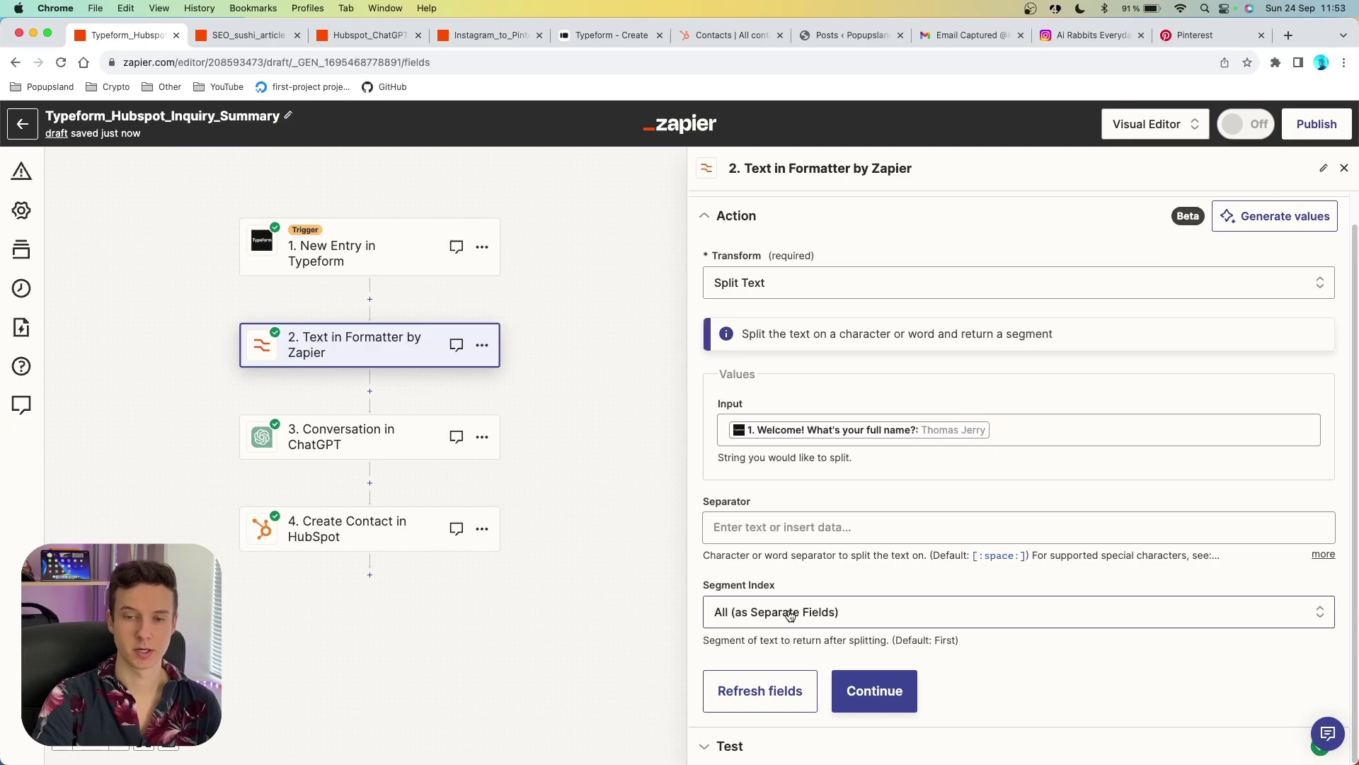
pyautogui.click(790, 613)
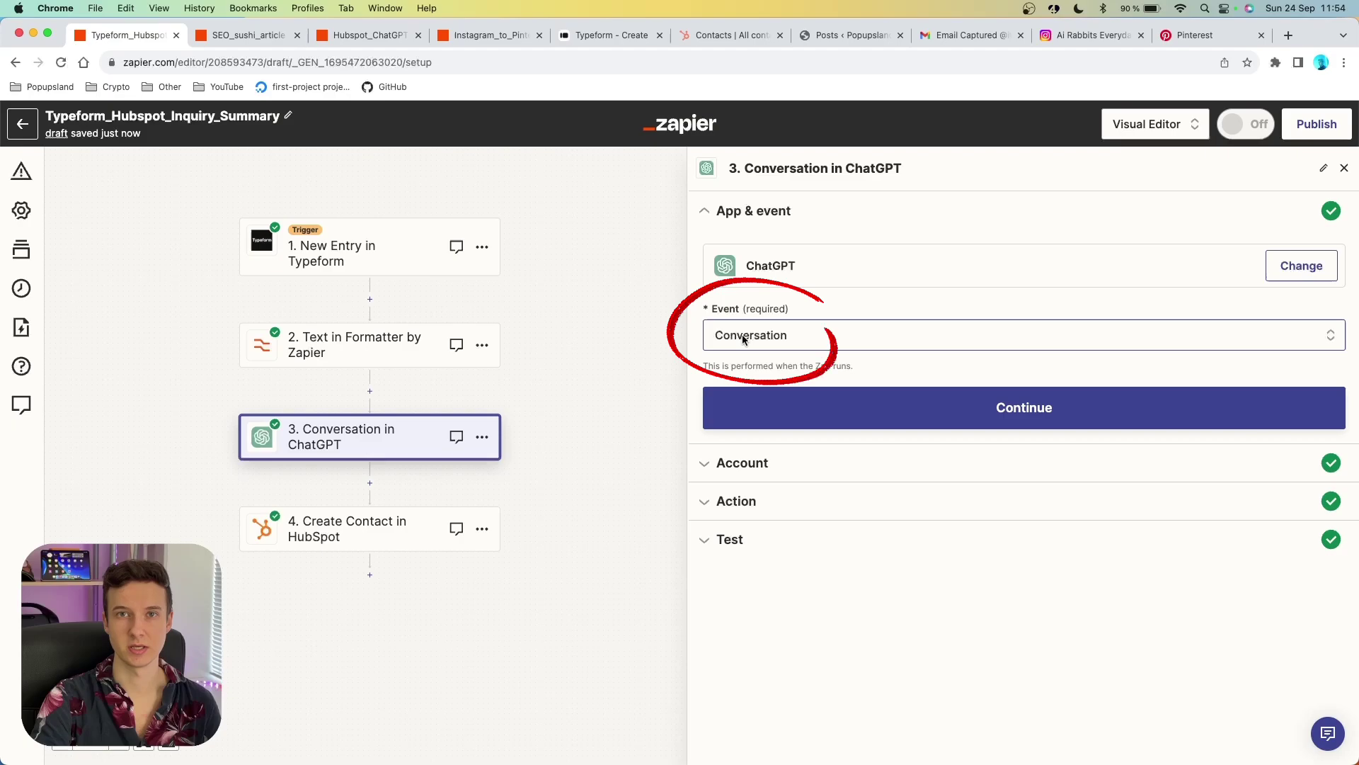
# - Examine the ChatGPT conversation step's summary prompt, model, memory key, assistant instructions and token settings
pyautogui.click(711, 391)
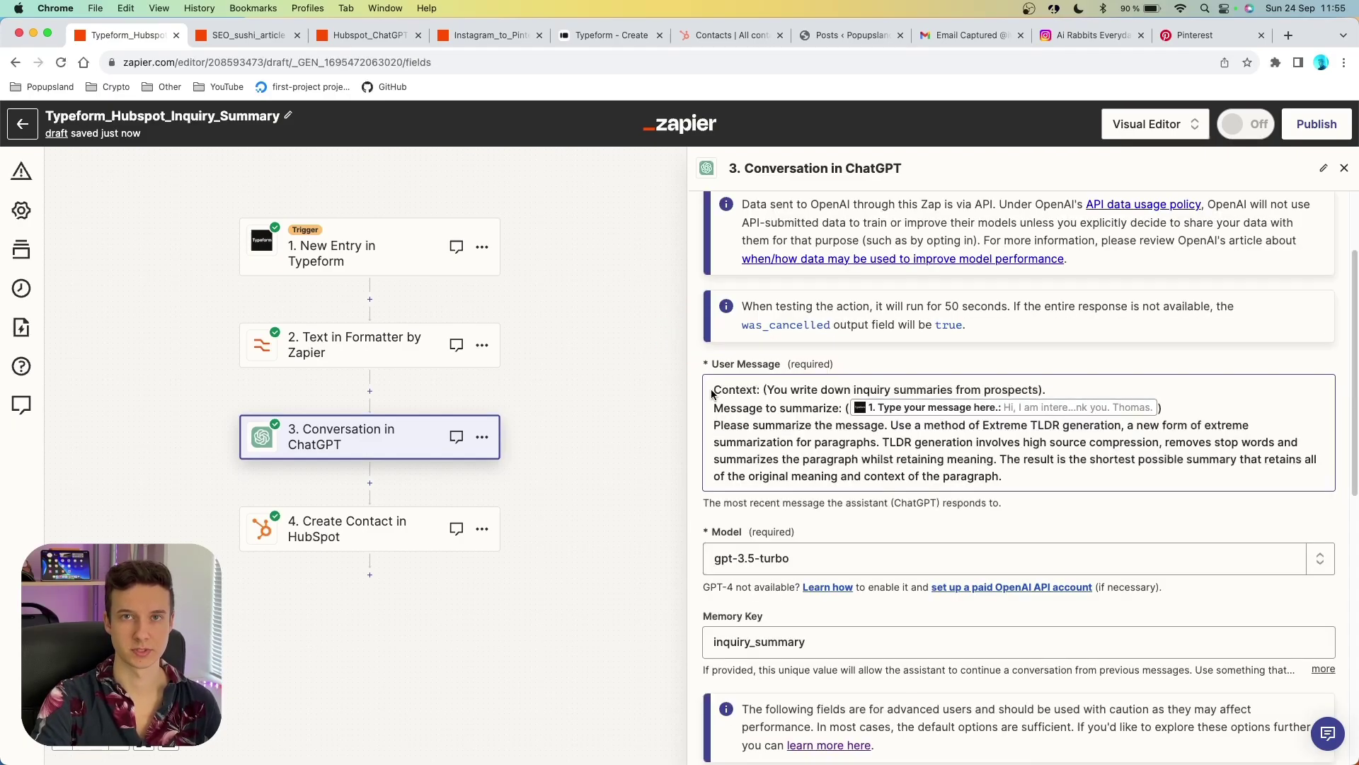
pyautogui.scroll(2, 711, 391)
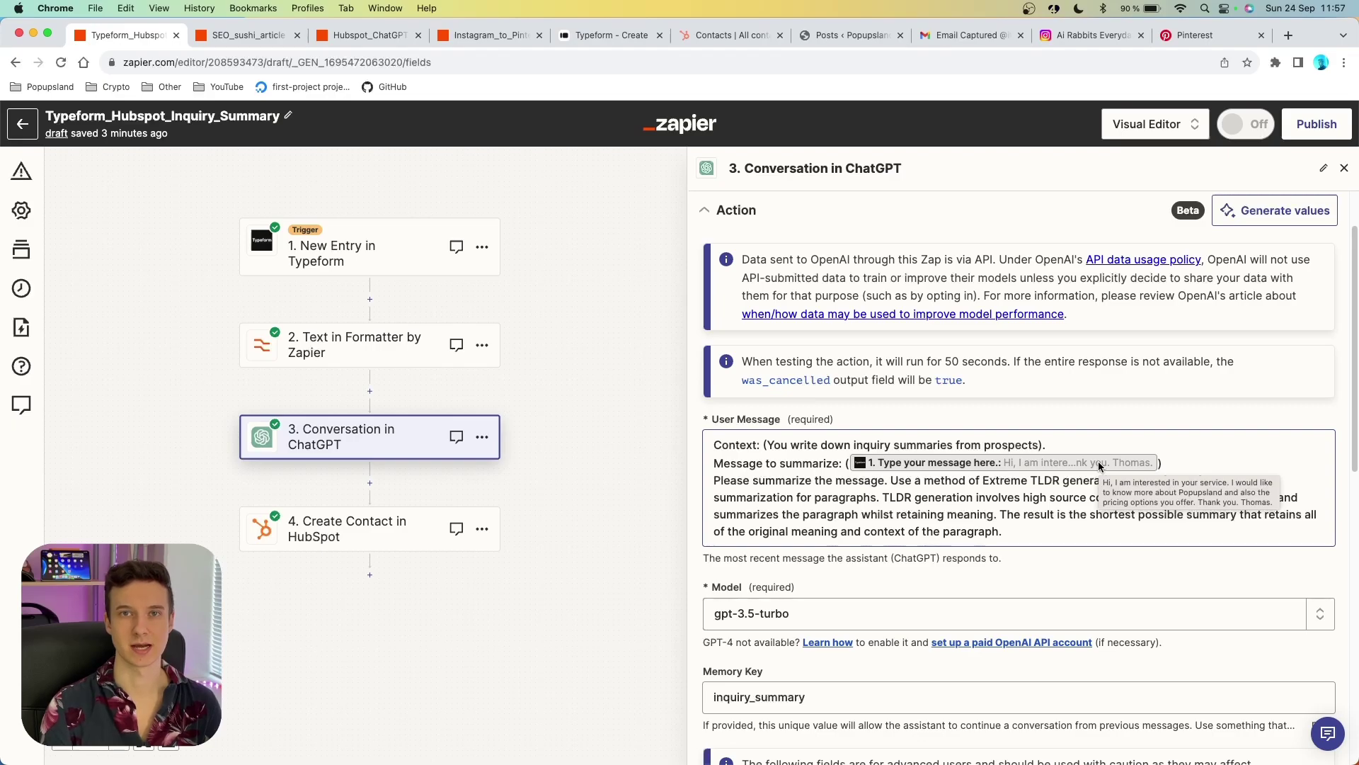
pyautogui.tripleClick(1085, 531)
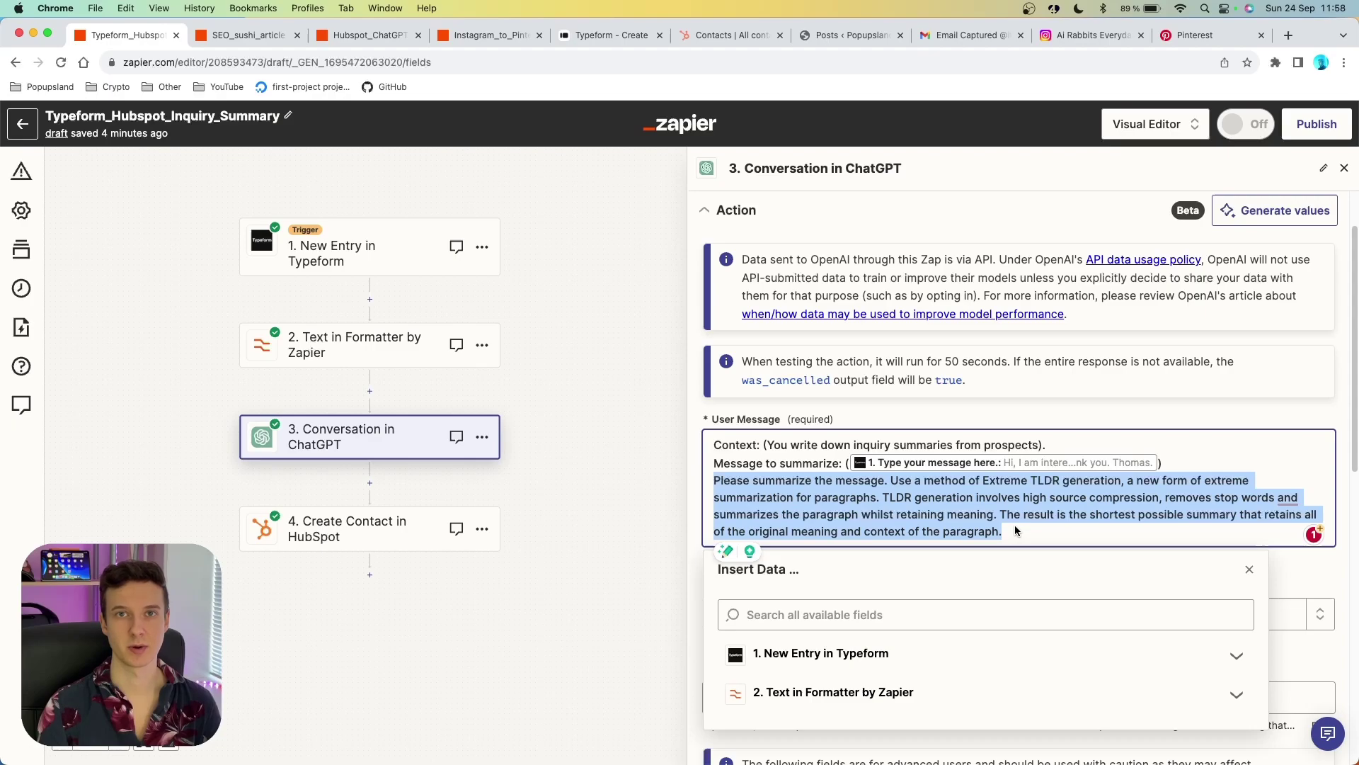
pyautogui.click(1062, 558)
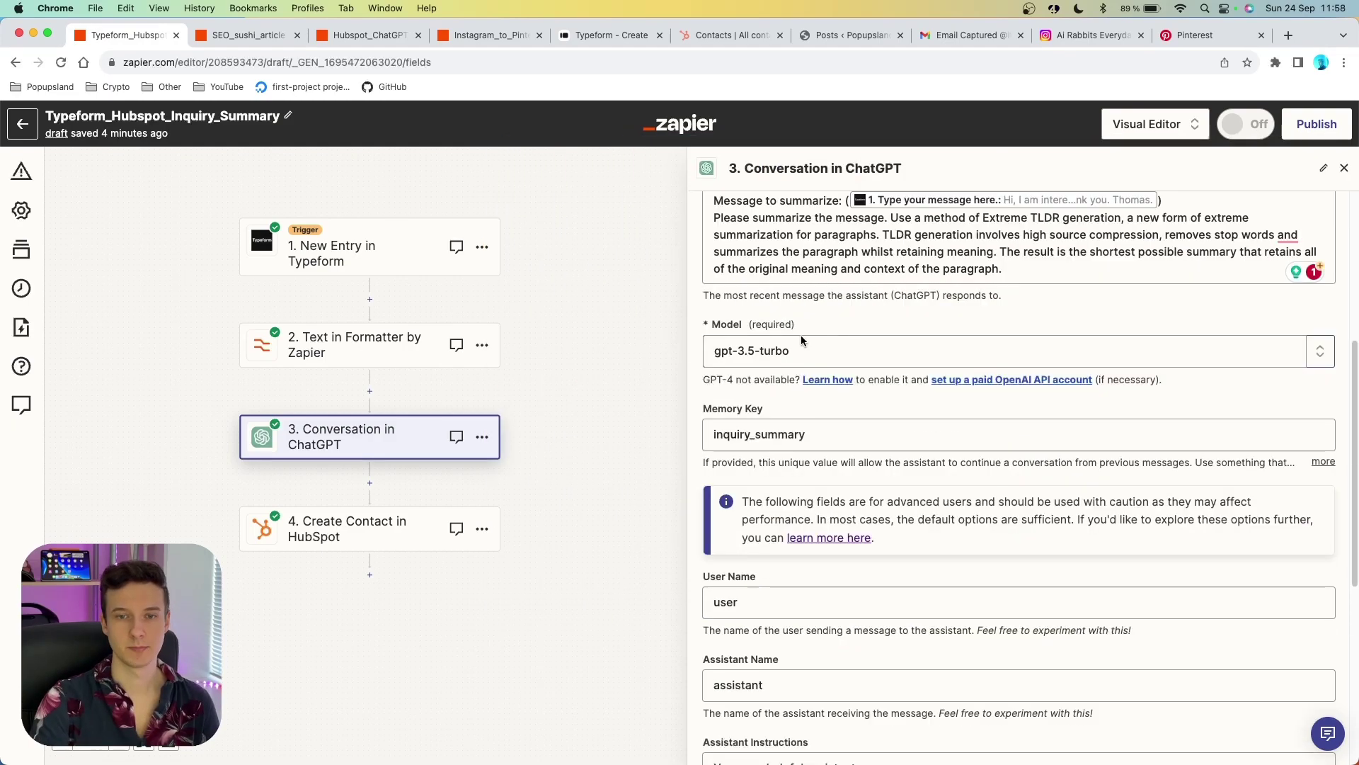
pyautogui.scroll(-3, 758, 389)
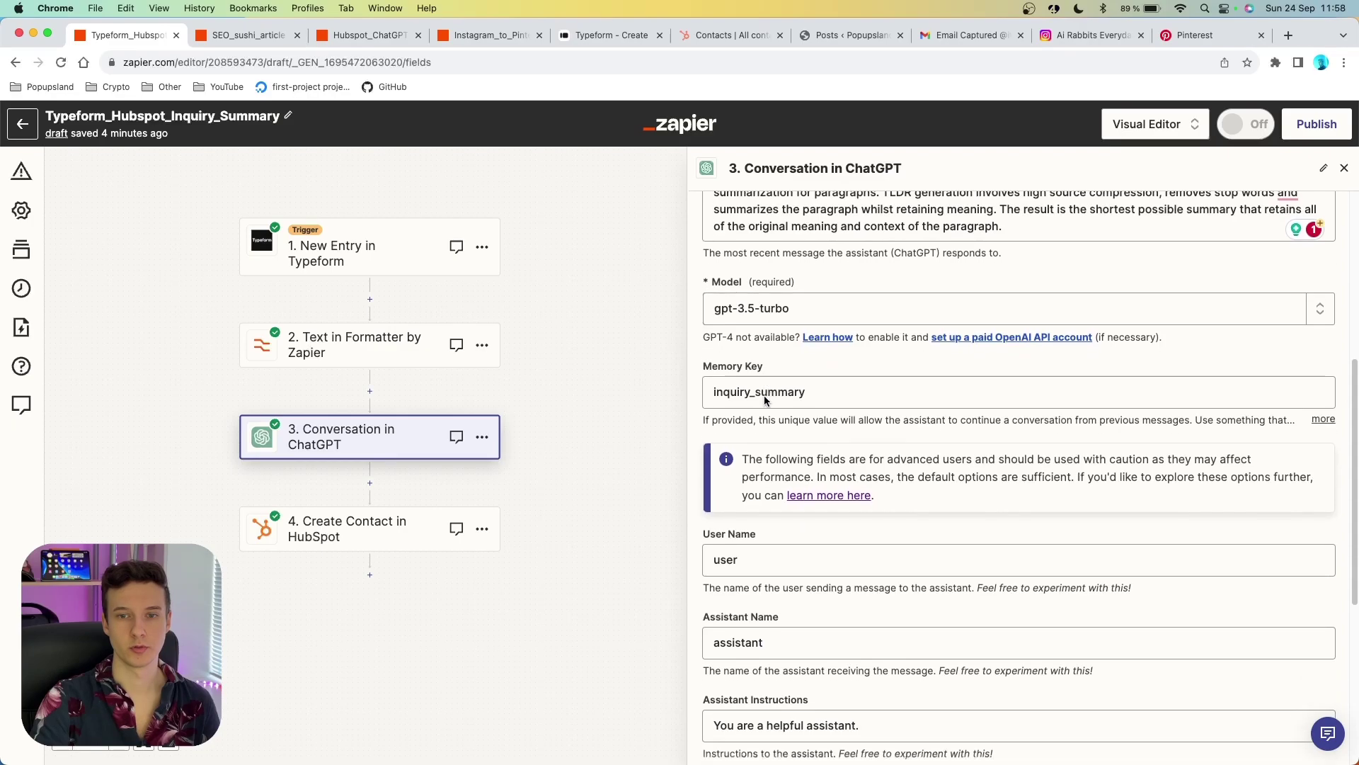
pyautogui.scroll(1, 778, 425)
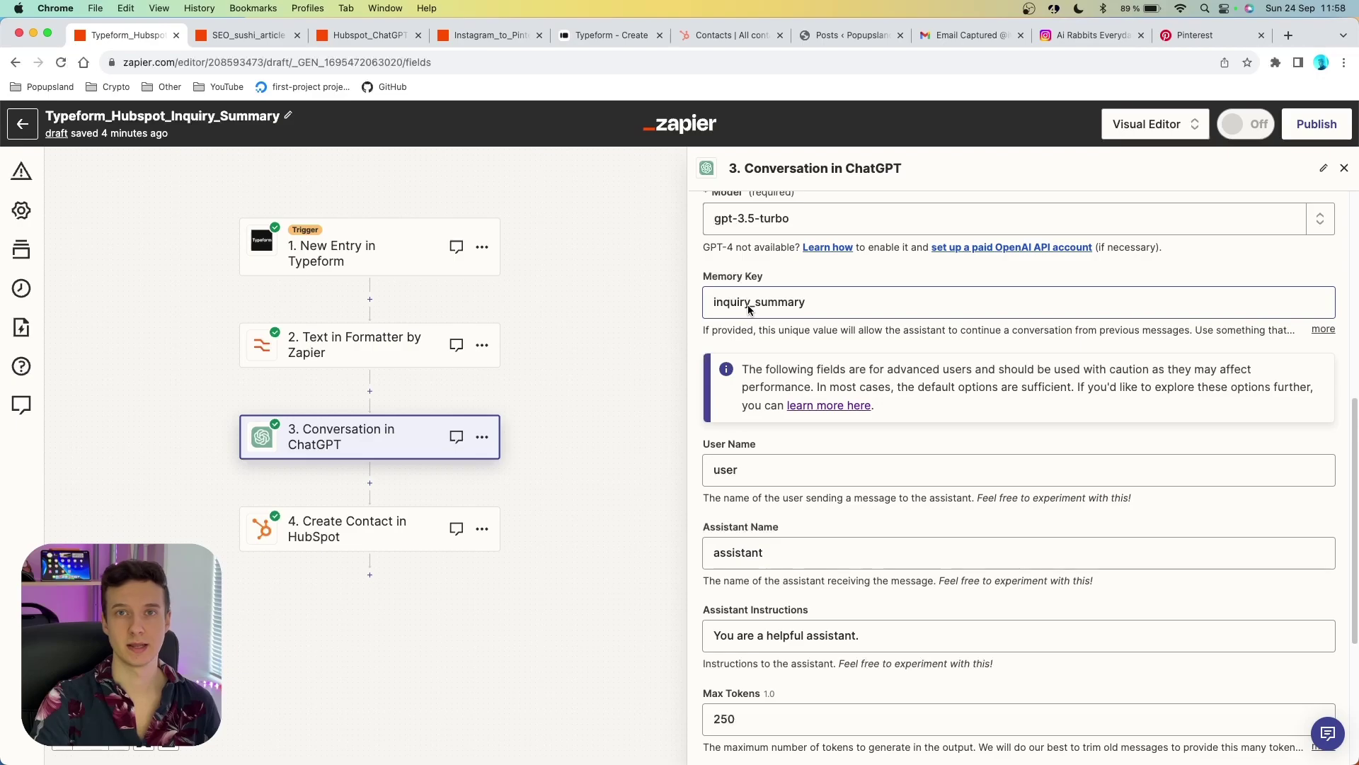
pyautogui.scroll(-1, 818, 484)
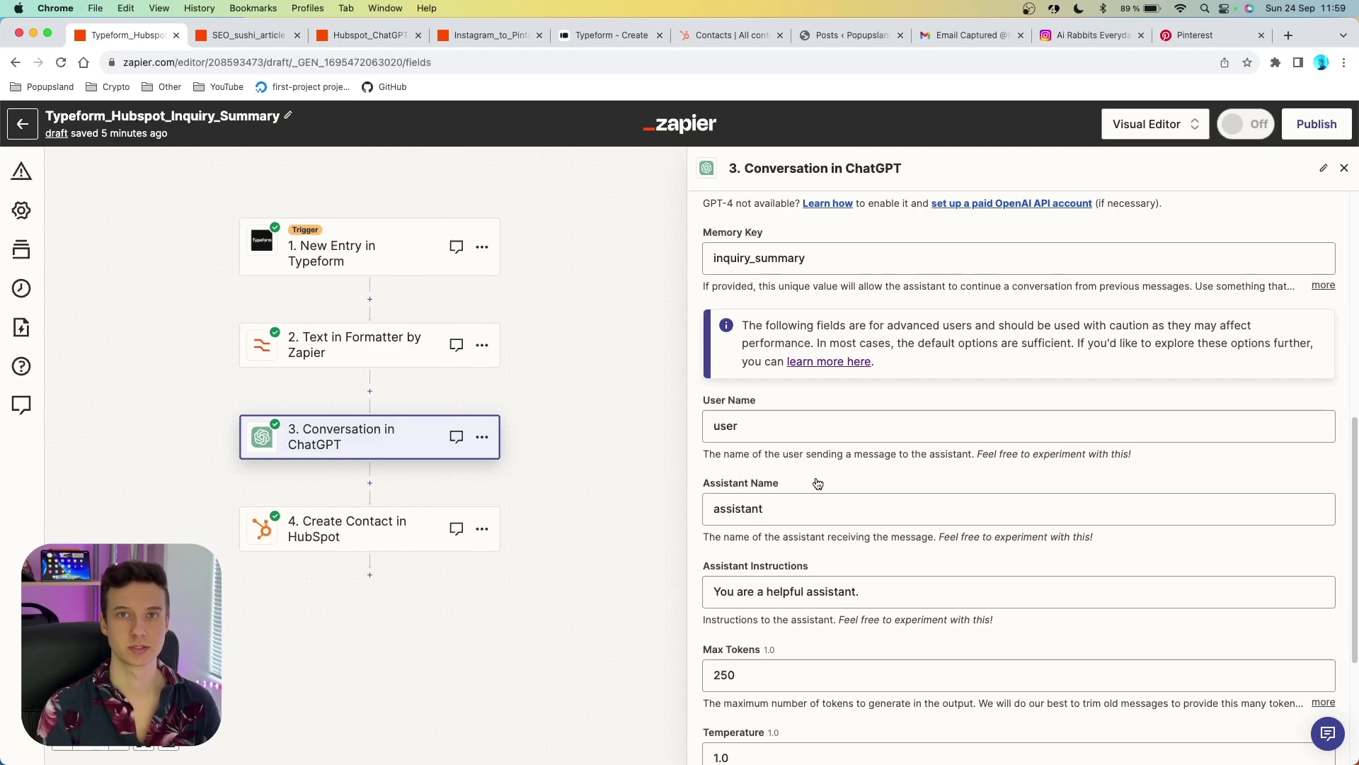
pyautogui.scroll(-3, 817, 483)
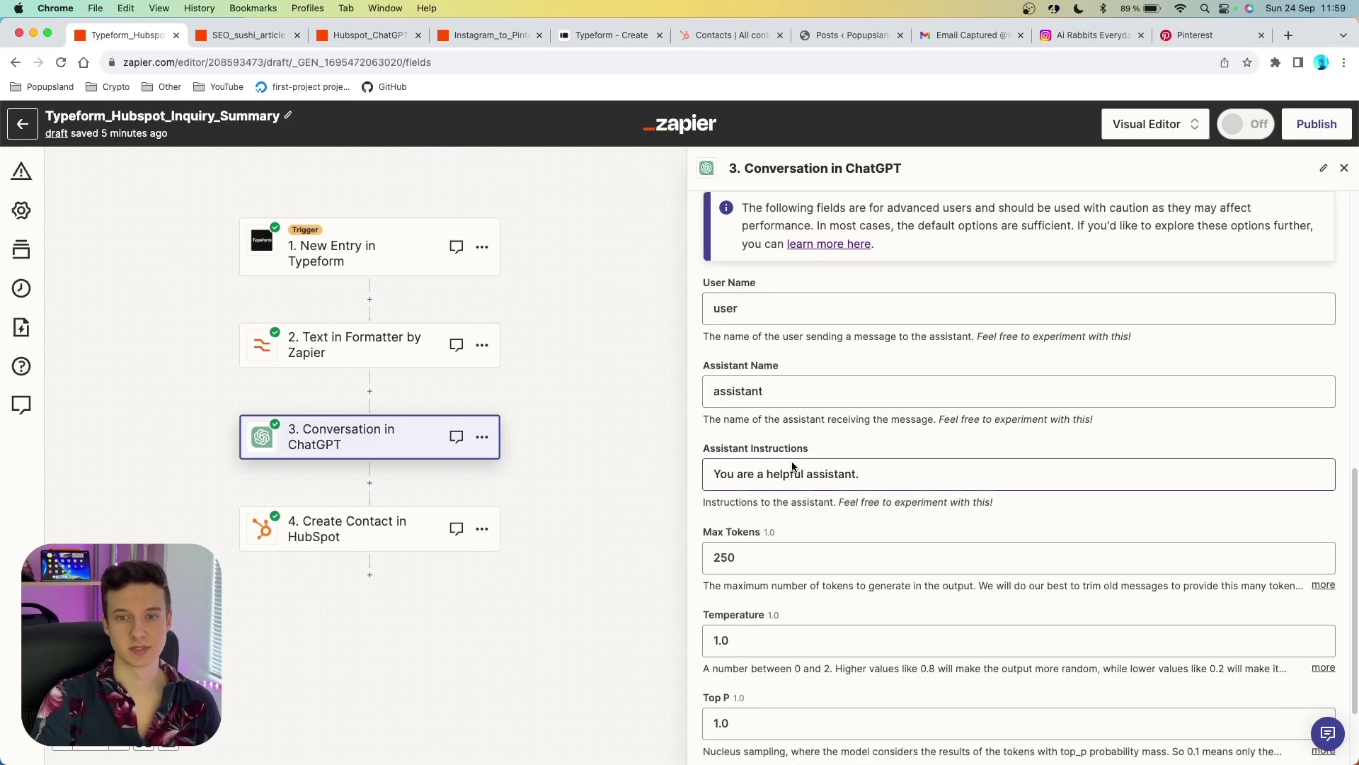
pyautogui.scroll(-2, 793, 467)
pyautogui.click(751, 532)
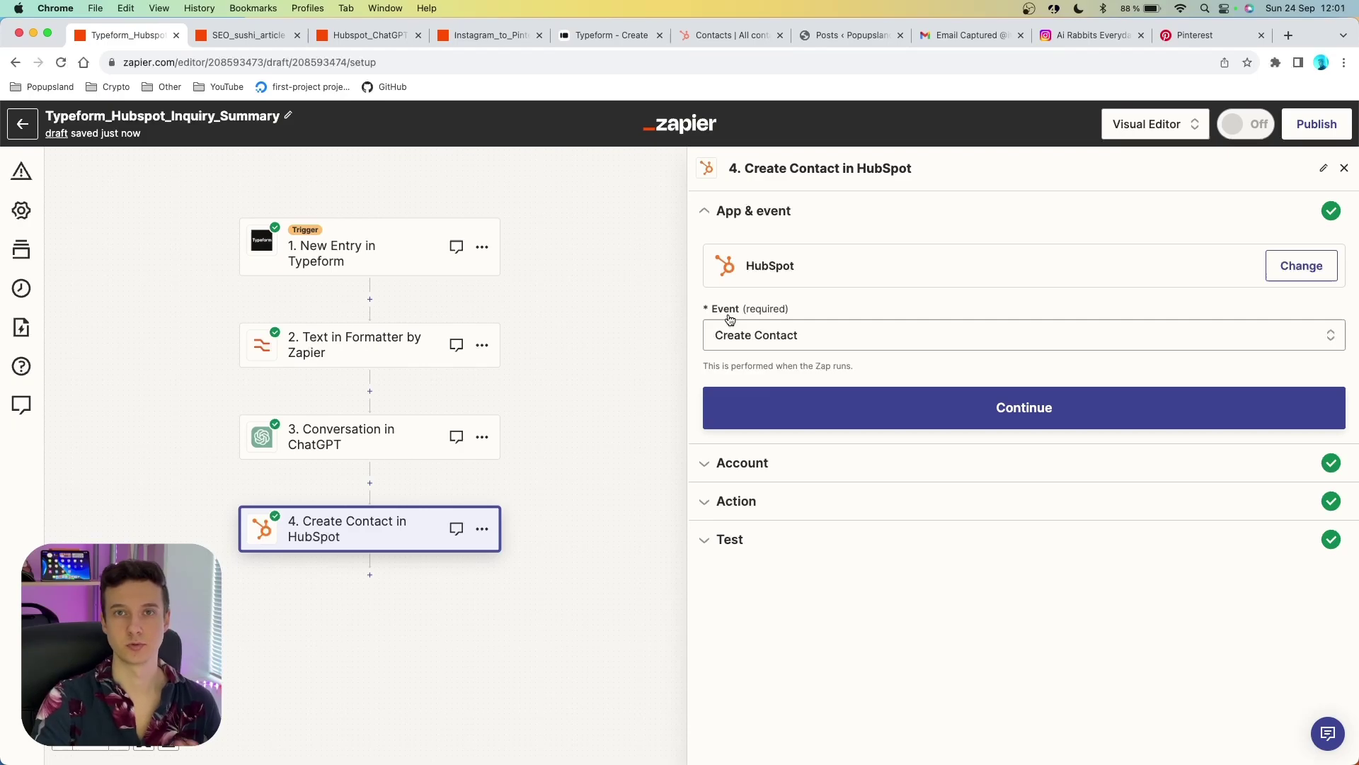
# - Examine how the HubSpot Create Contact fields map to the name, email, phone, country, company and industry data
pyautogui.click(868, 408)
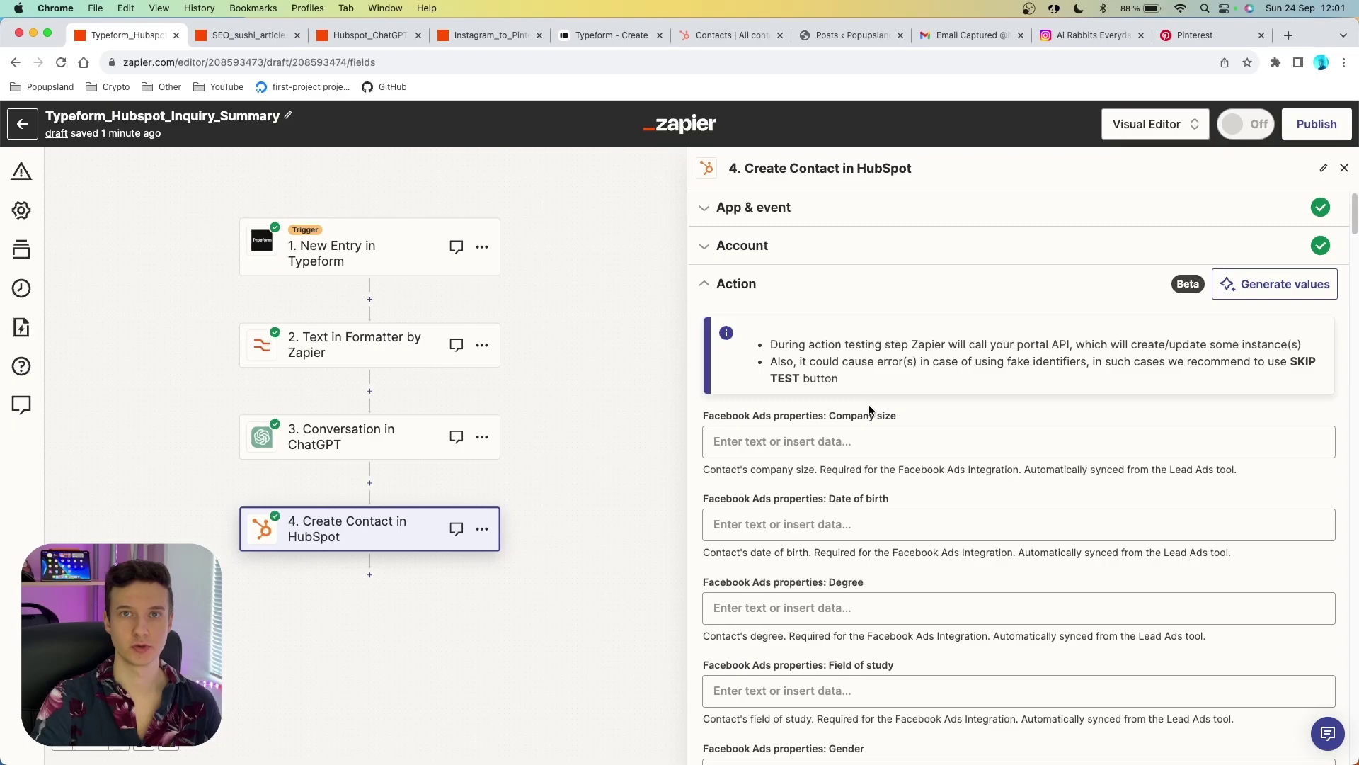
pyautogui.scroll(-15, 870, 409)
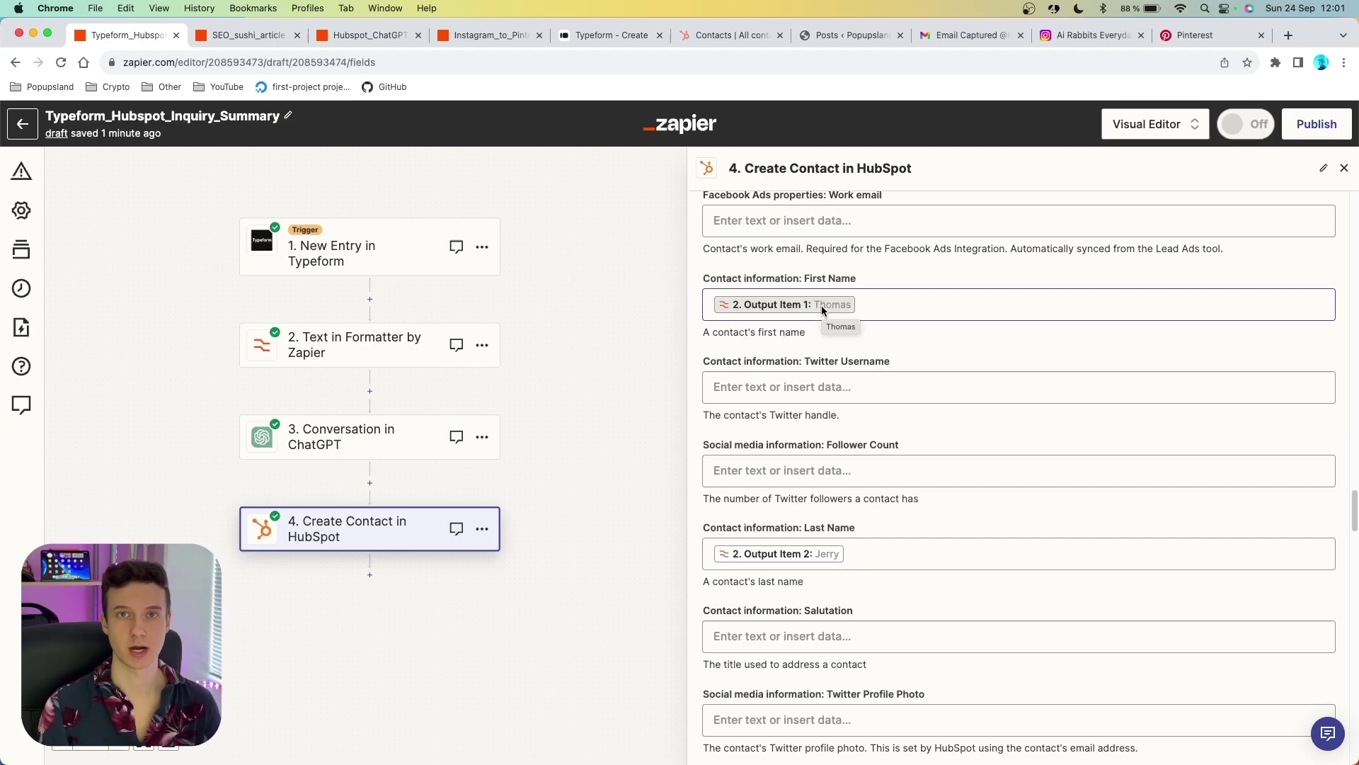
pyautogui.scroll(-6, 821, 304)
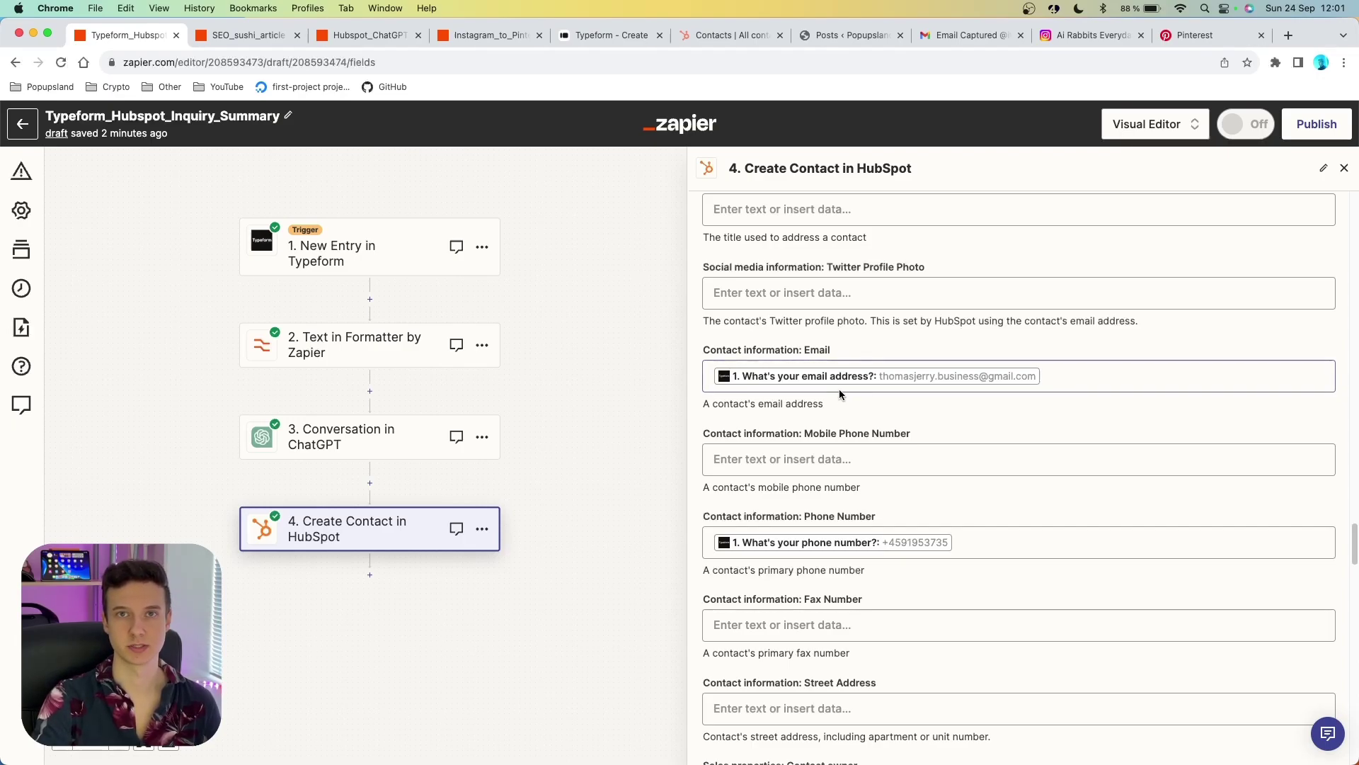
pyautogui.scroll(1, 839, 389)
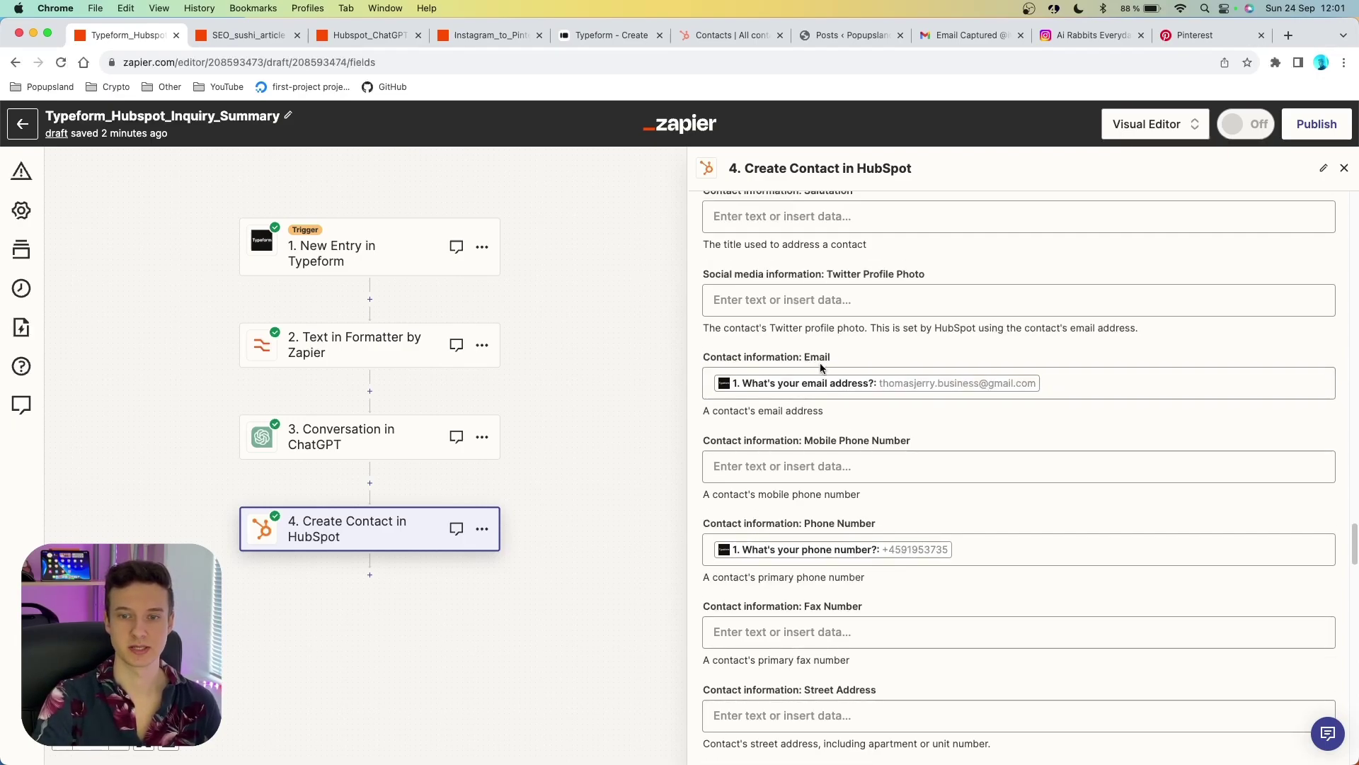
pyautogui.scroll(-15, 867, 544)
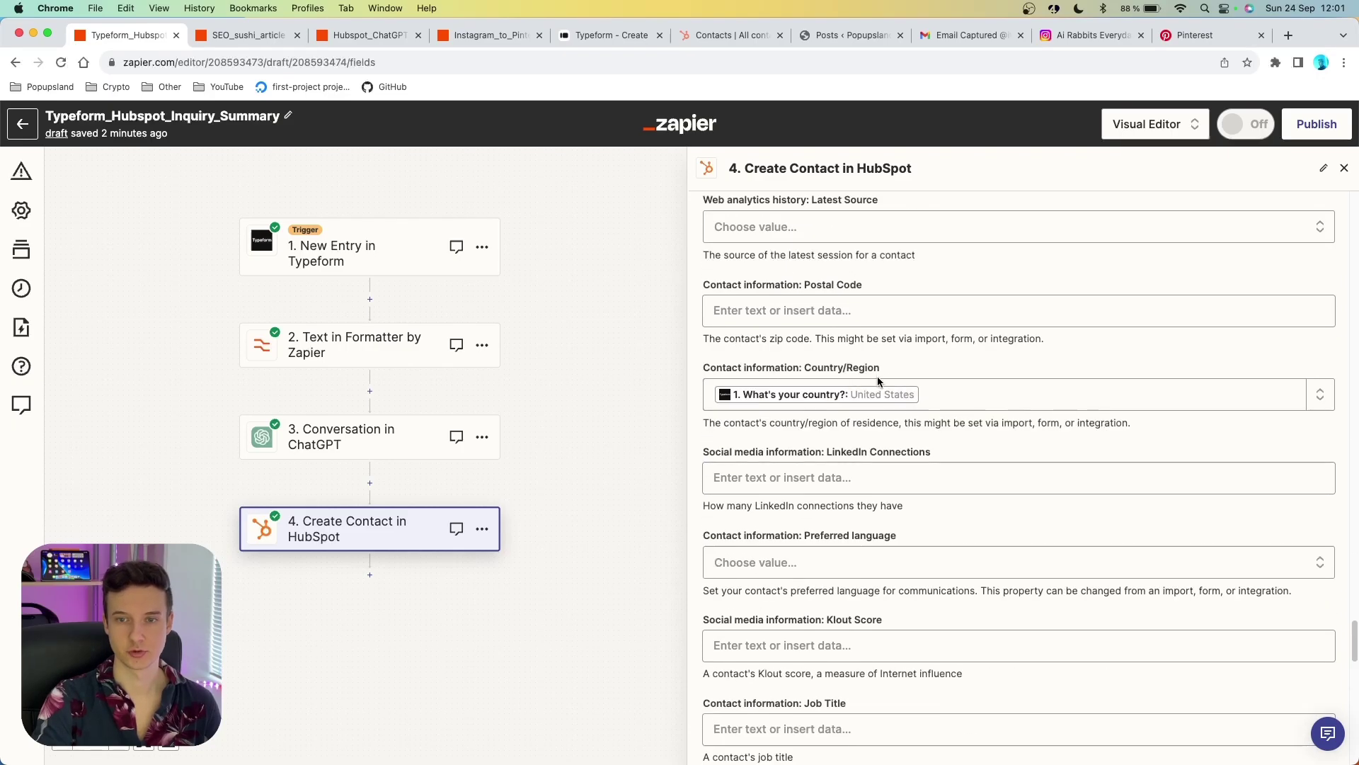
pyautogui.scroll(-8, 877, 376)
pyautogui.scroll(-3, 805, 321)
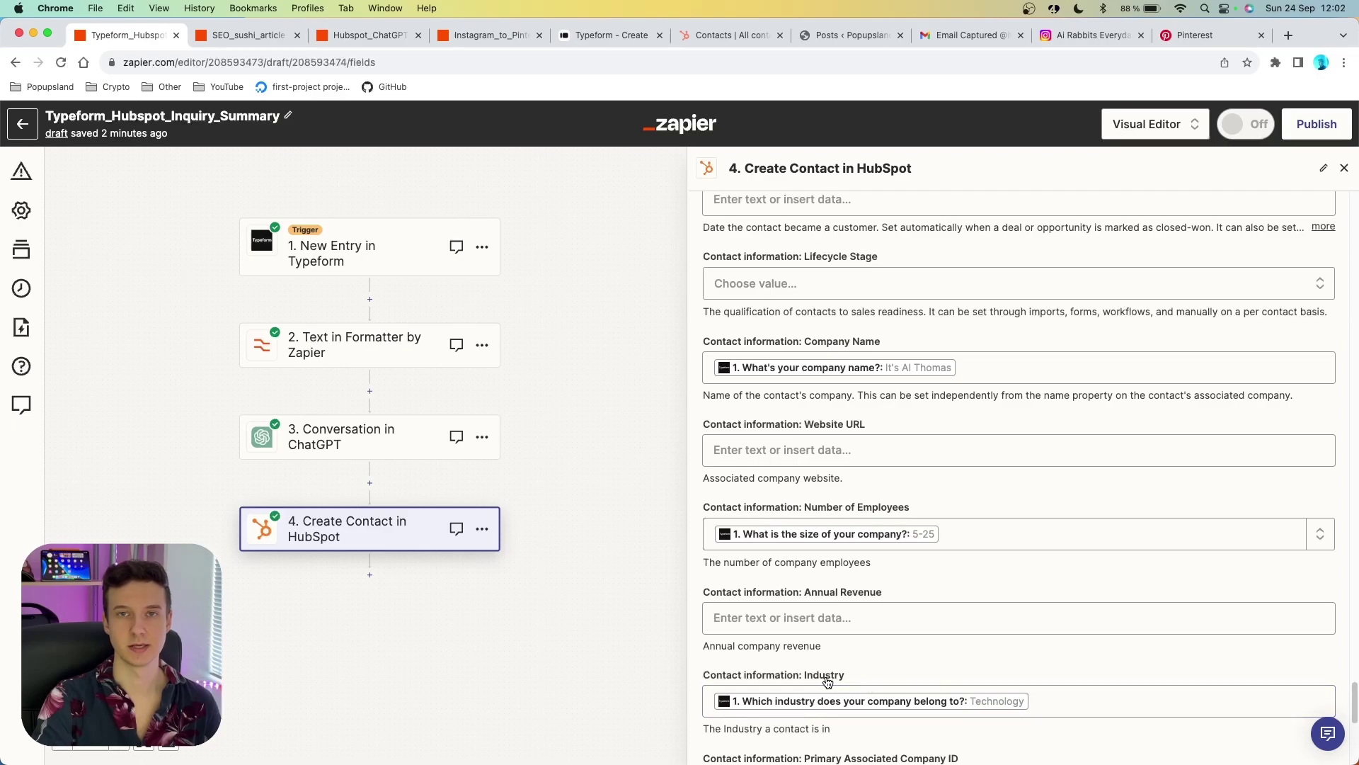
pyautogui.scroll(-7, 827, 681)
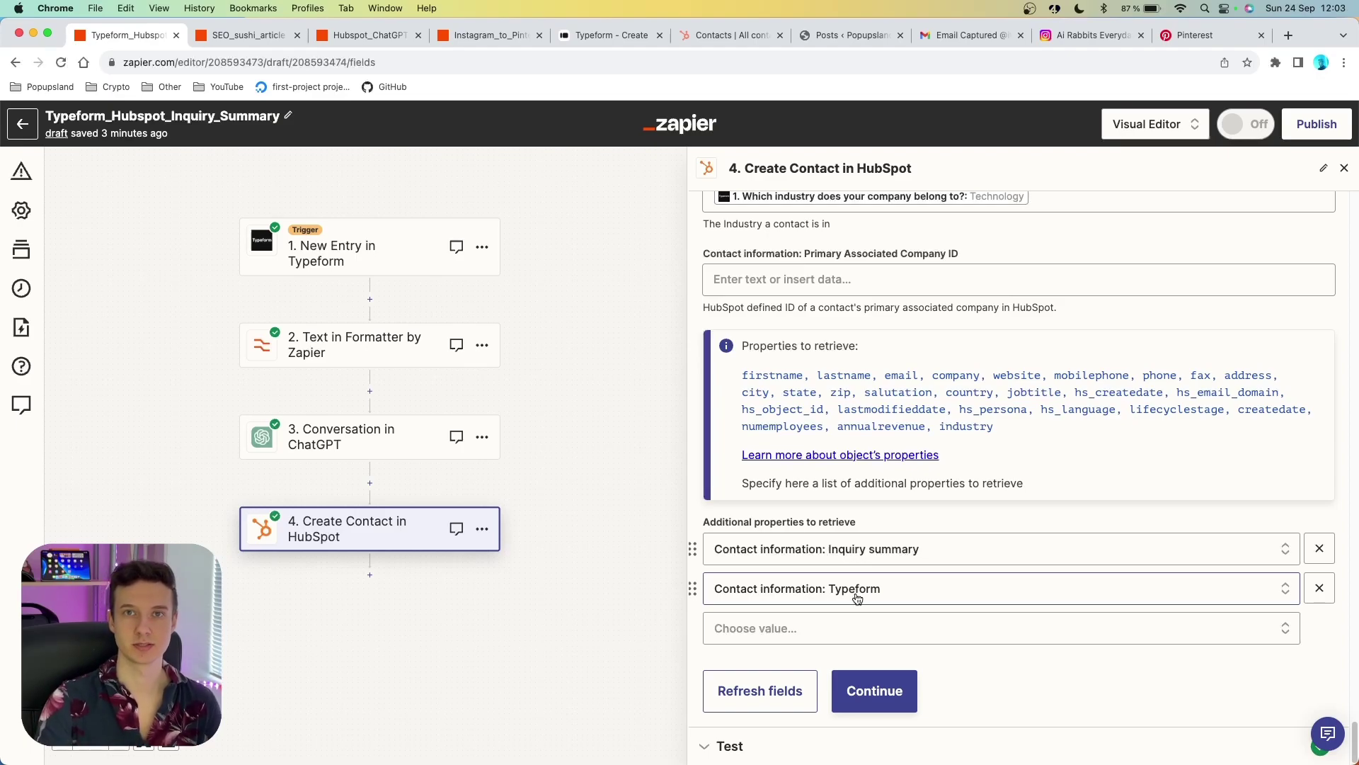
# - Refresh the HubSpot contact fields and check that Inquiry summary uses the ChatGPT reply and Typeform is set to Yes
pyautogui.click(769, 697)
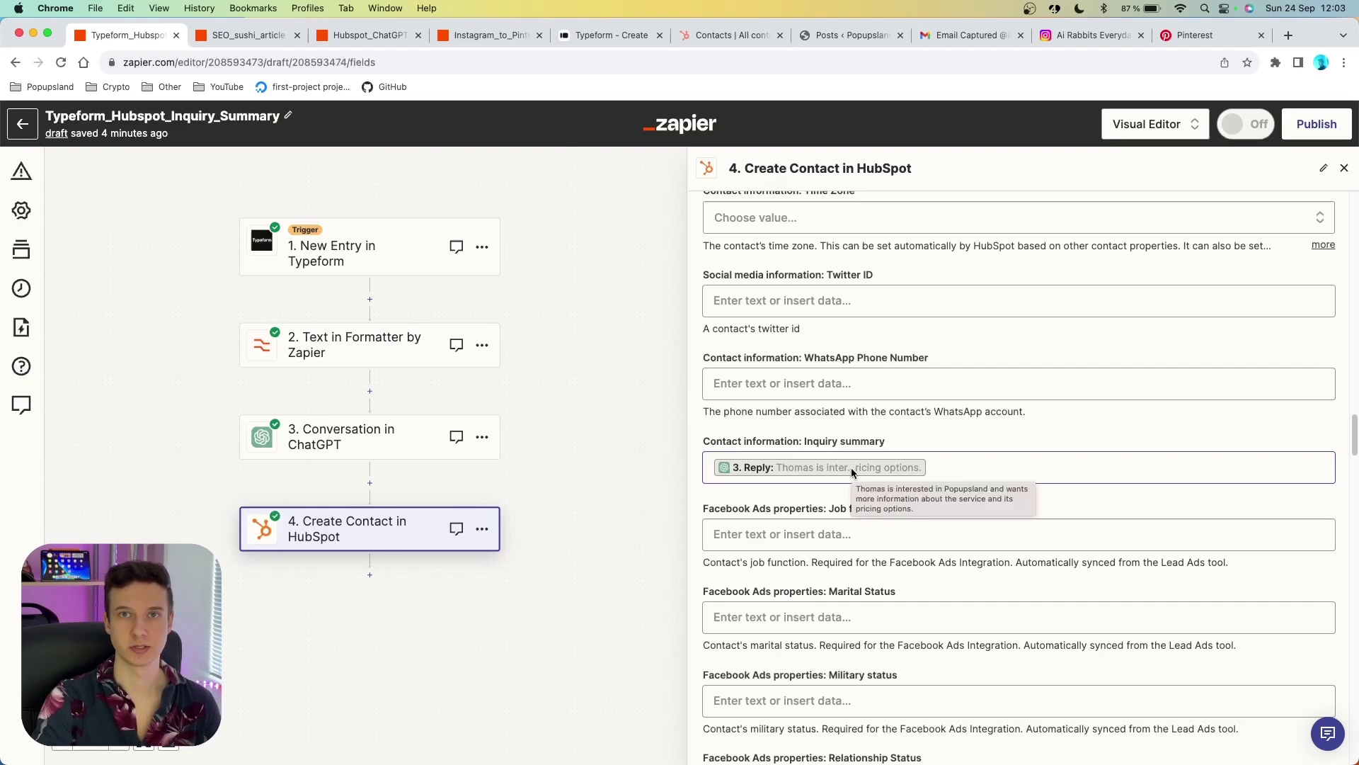
pyautogui.scroll(-8, 851, 468)
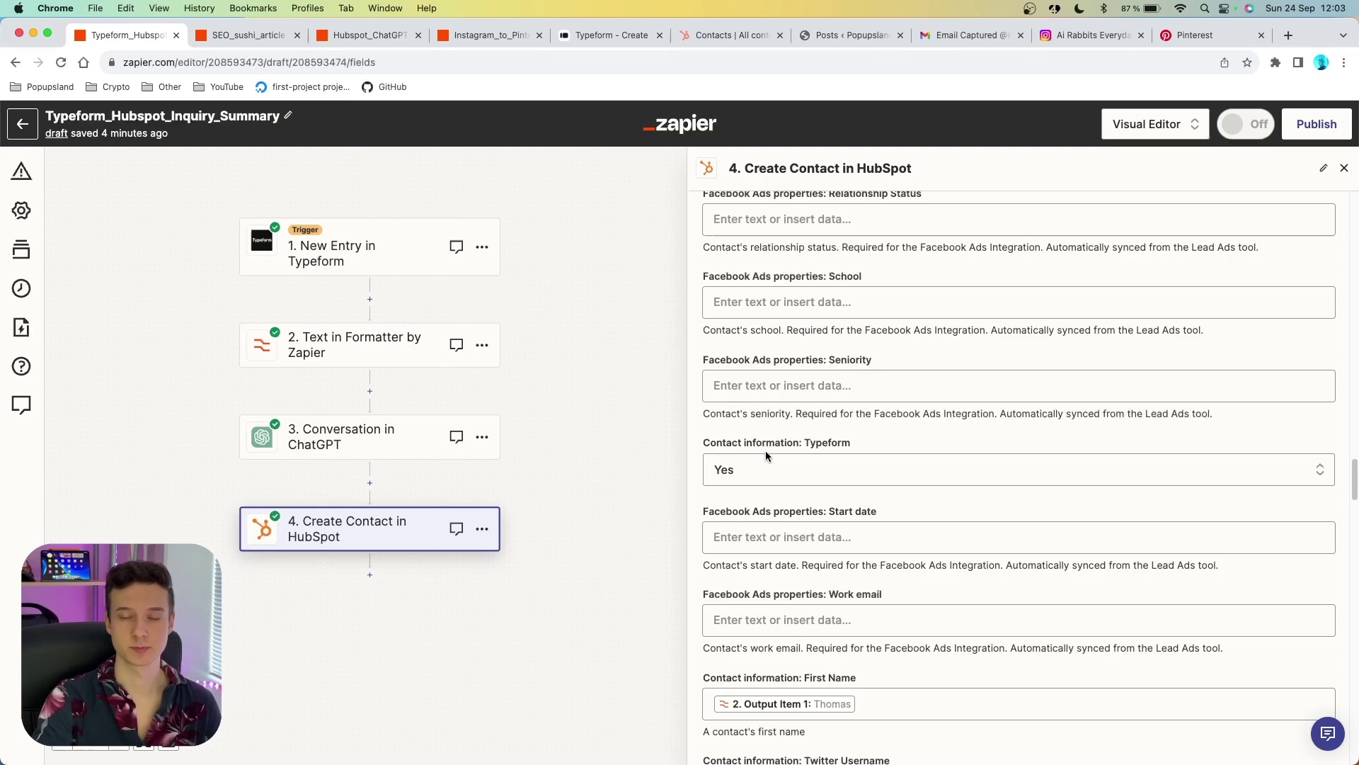
pyautogui.click(780, 471)
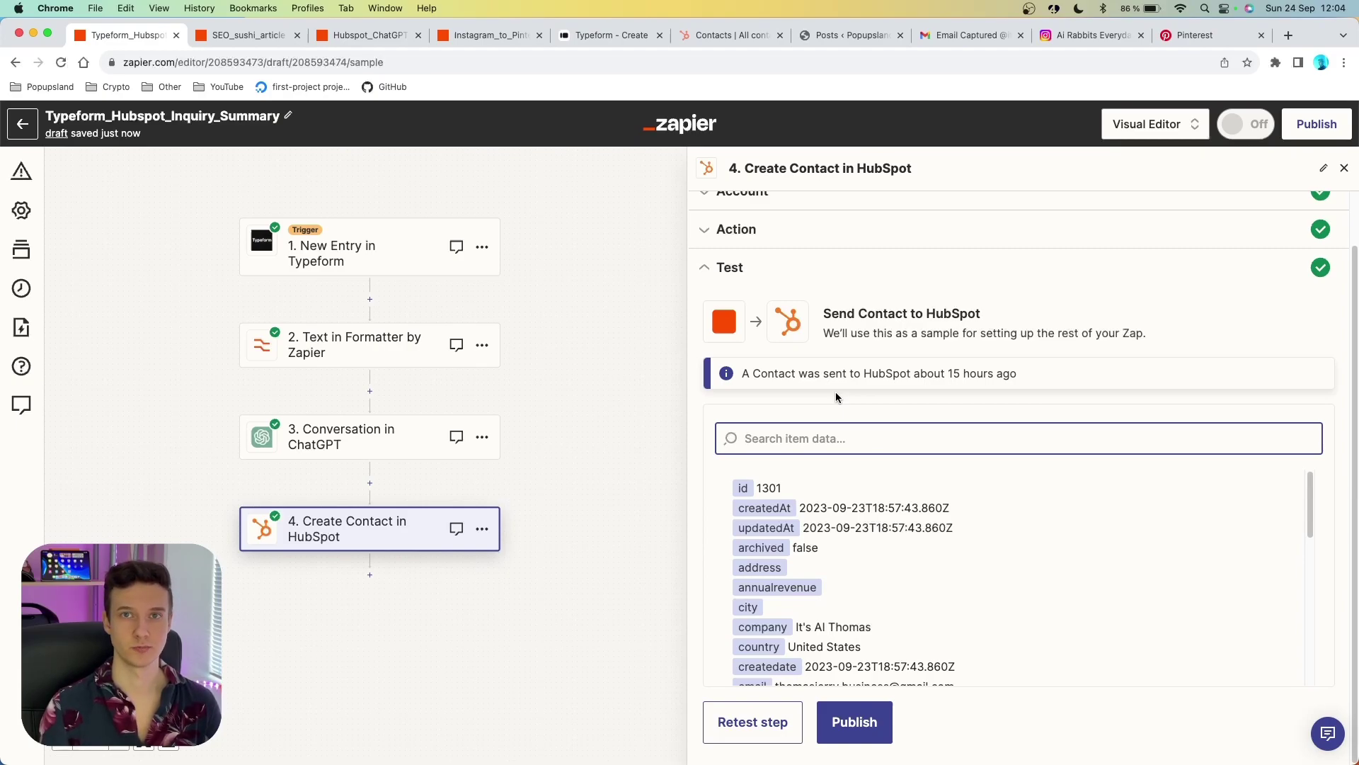
# - Retest the Create Contact step, then reload HubSpot's contacts list and review the new contact's columns
pyautogui.click(751, 724)
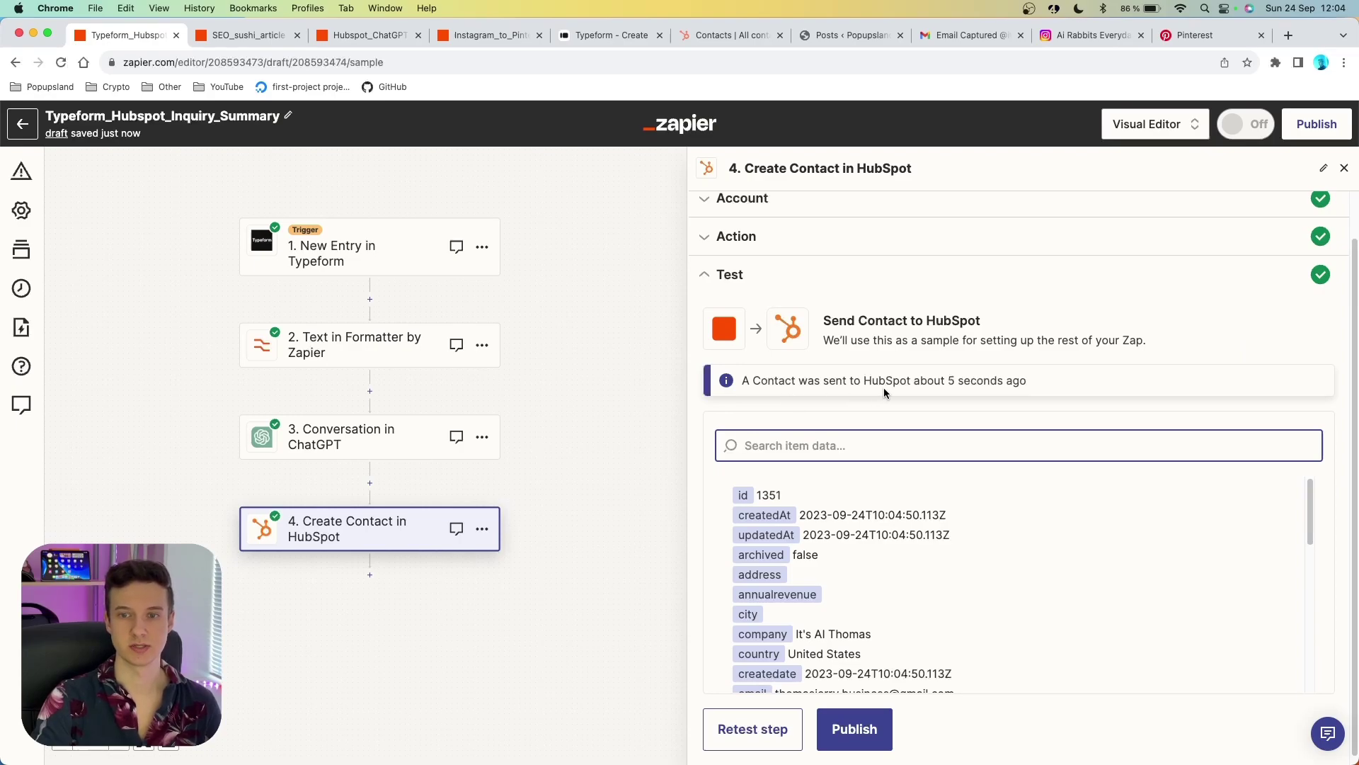
pyautogui.click(729, 35)
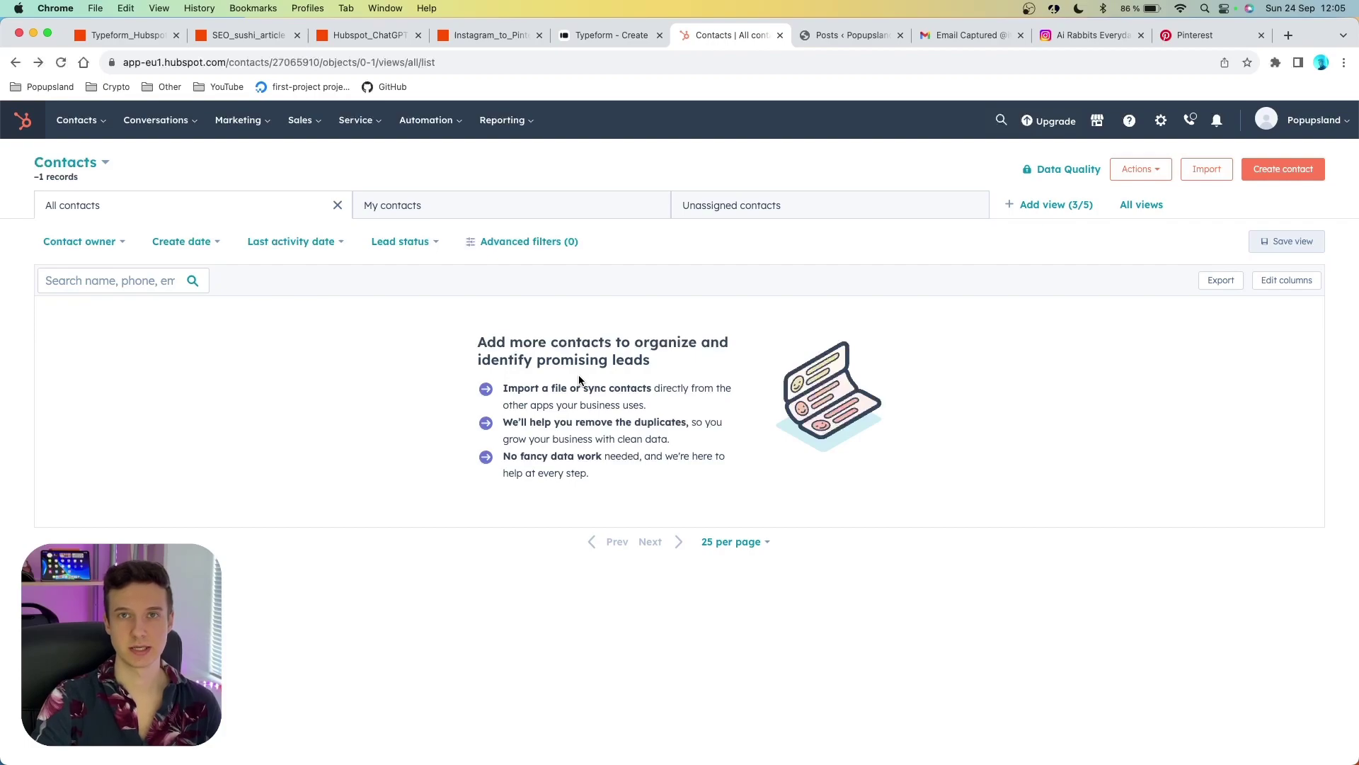
pyautogui.click(62, 62)
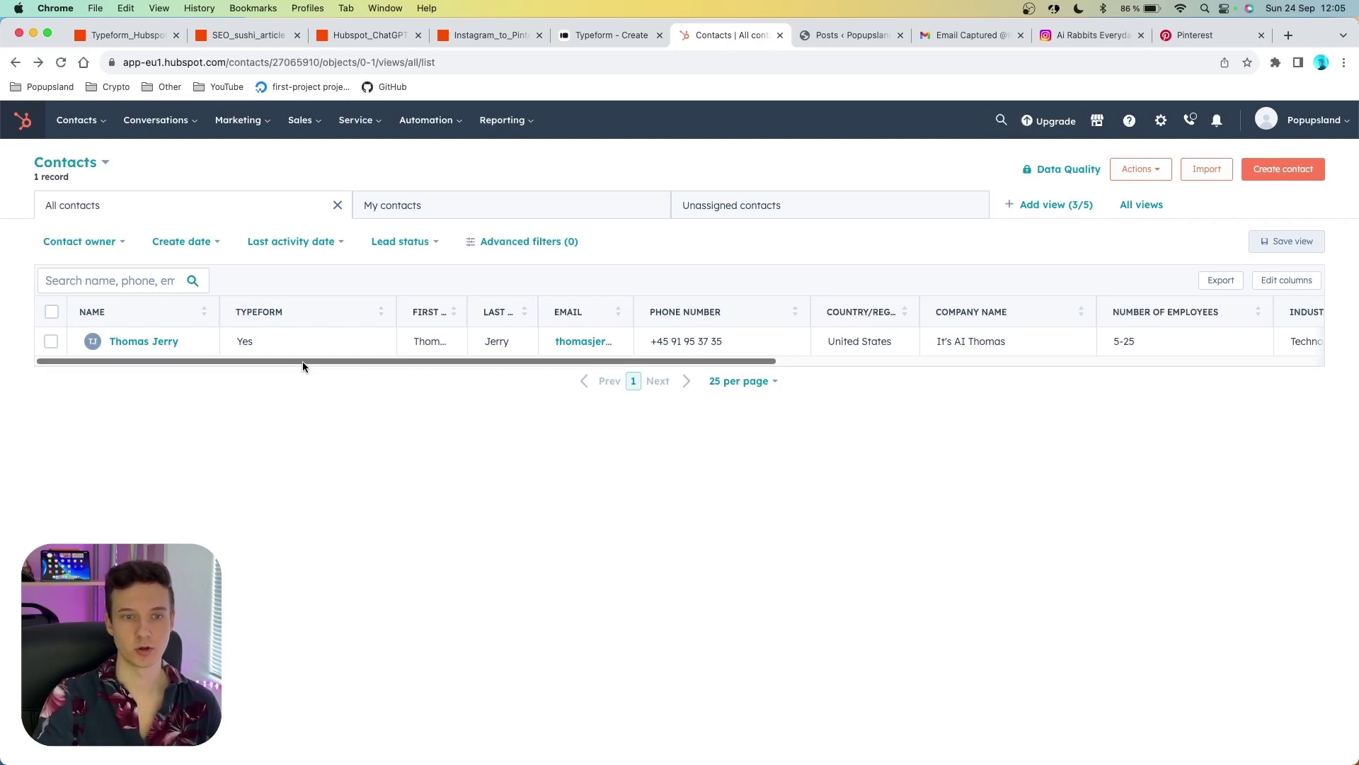
pyautogui.moveTo(303, 361); pyautogui.dragTo(593, 383)
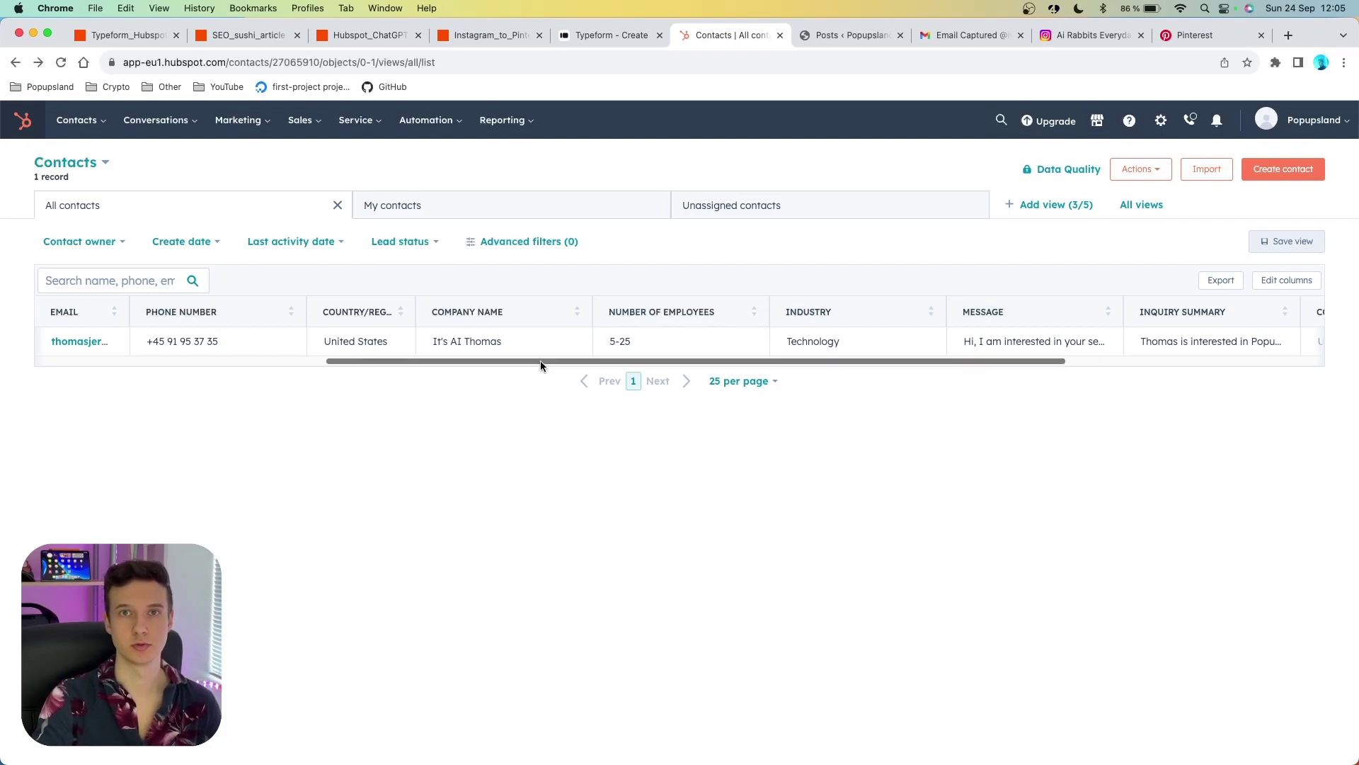
pyautogui.moveTo(541, 360); pyautogui.dragTo(251, 361)
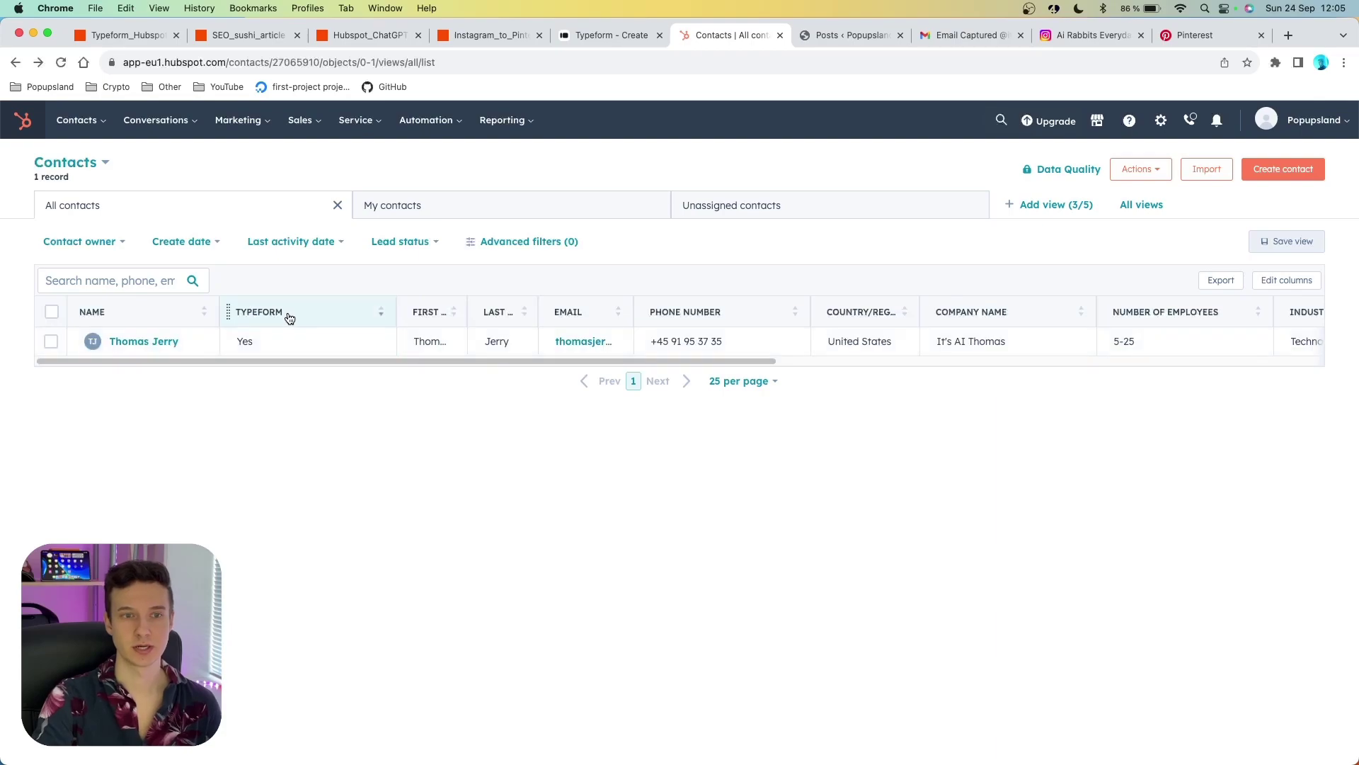
# - Inspect the new HubSpot contact's Typeform and Inquiry summary values in the contacts list
pyautogui.click(288, 339)
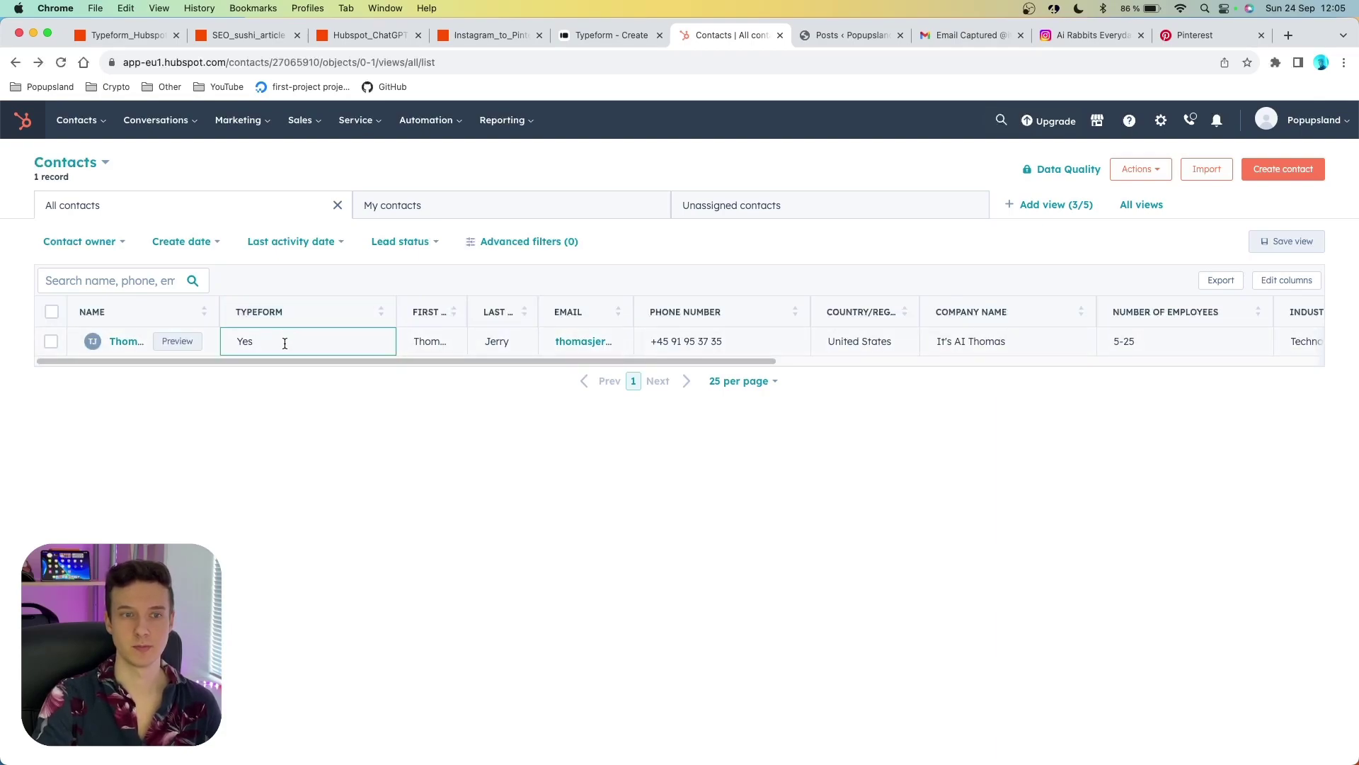
pyautogui.click(286, 344)
pyautogui.click(186, 442)
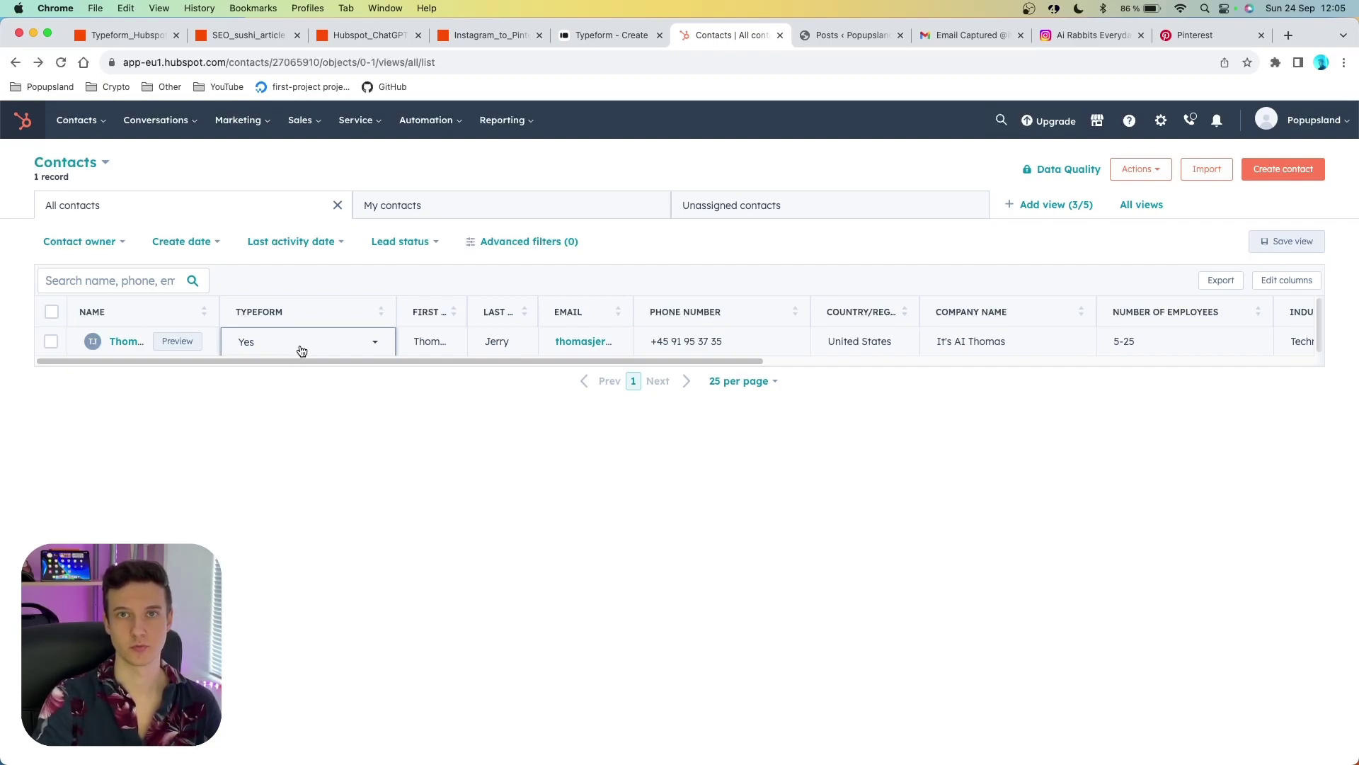
pyautogui.moveTo(349, 360); pyautogui.dragTo(681, 360)
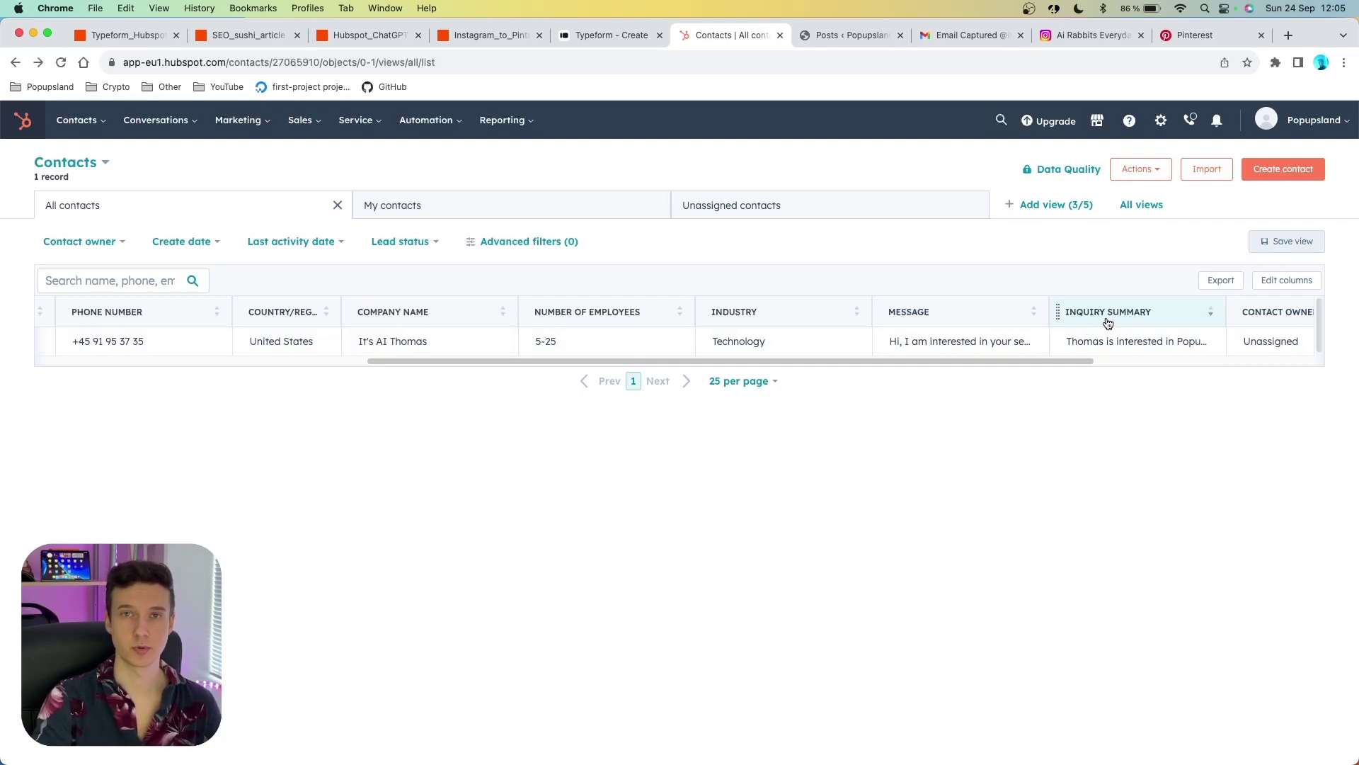
pyautogui.click(1125, 340)
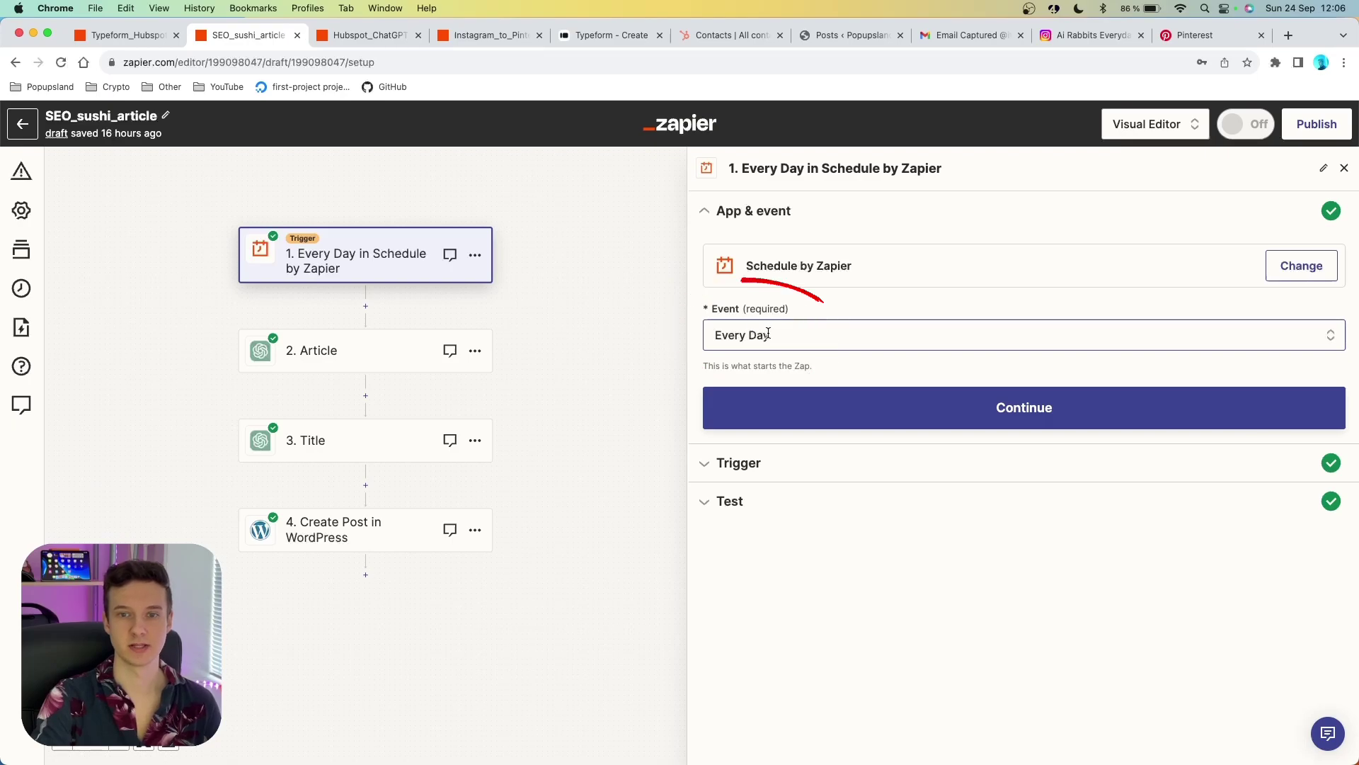
# - In the SEO_sushi_article Zap, review the daily schedule trigger settings and check that the Article step uses ChatGPT's Conversation event
pyautogui.click(811, 482)
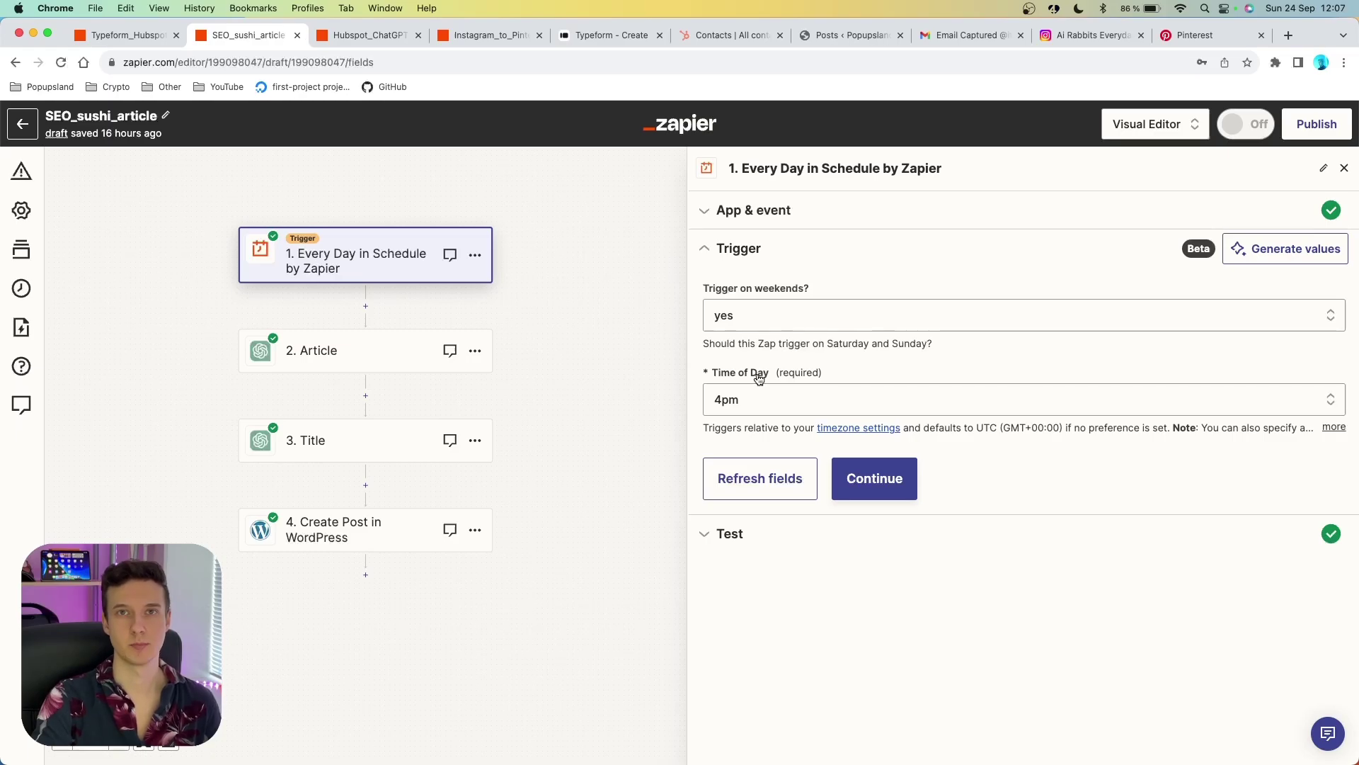
pyautogui.click(875, 478)
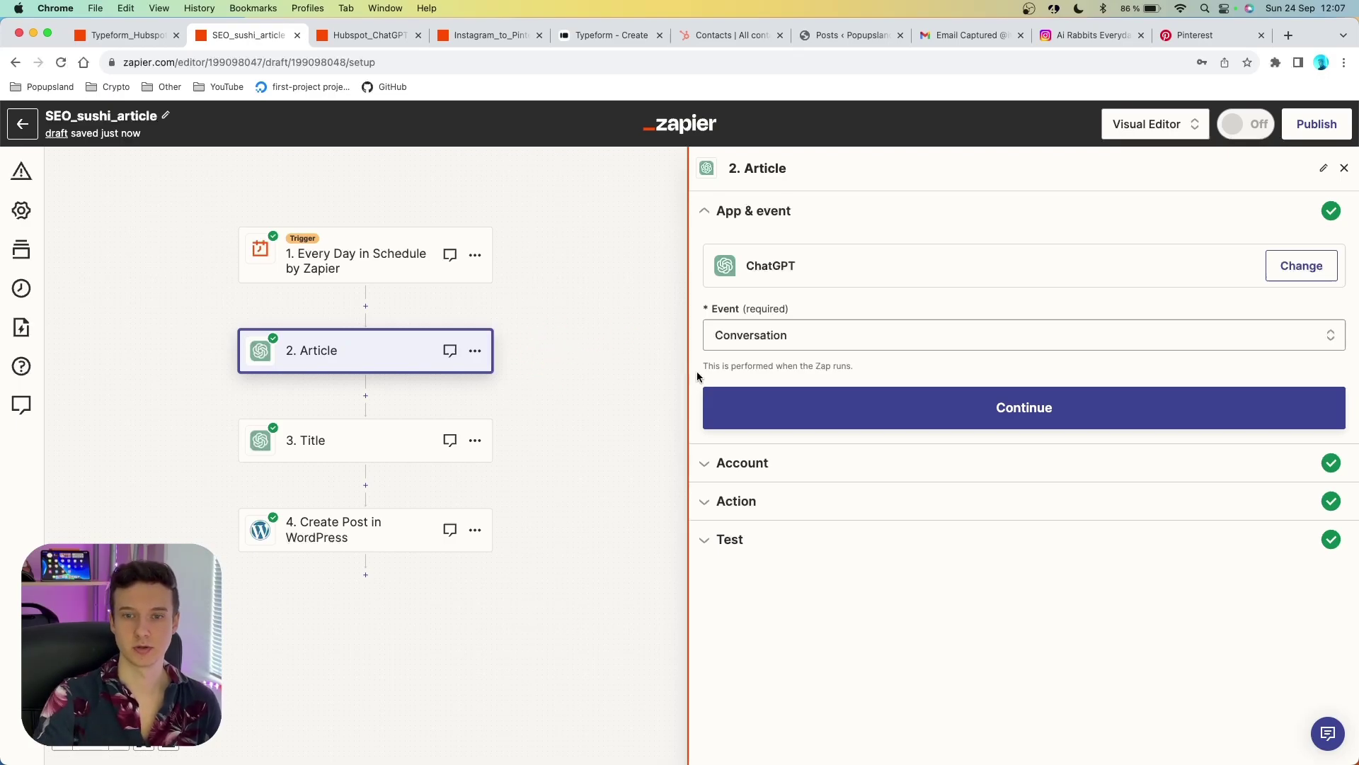
pyautogui.click(761, 342)
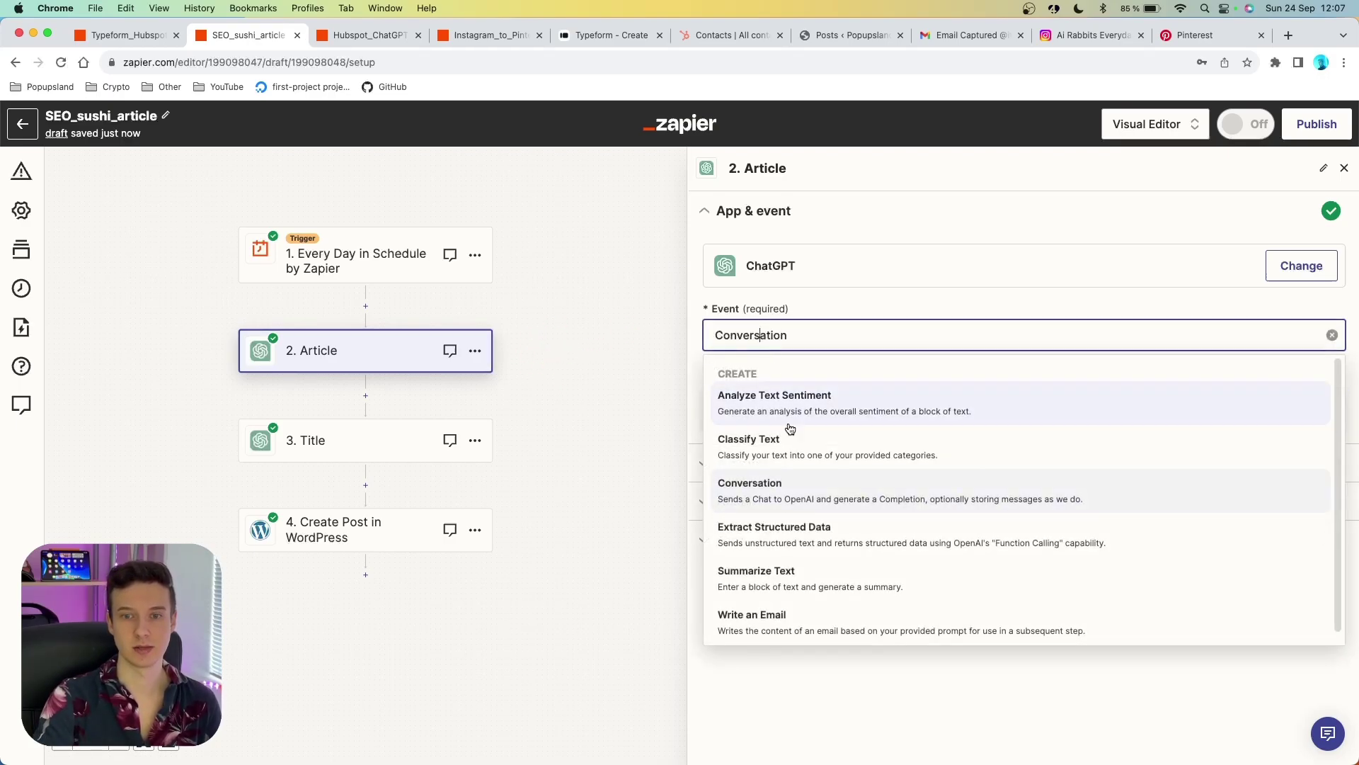
pyautogui.click(788, 503)
# - Examine the Article step's user message, covering the food blogger context, the sushi keyword list and the Details instructions
pyautogui.scroll(-3, 821, 369)
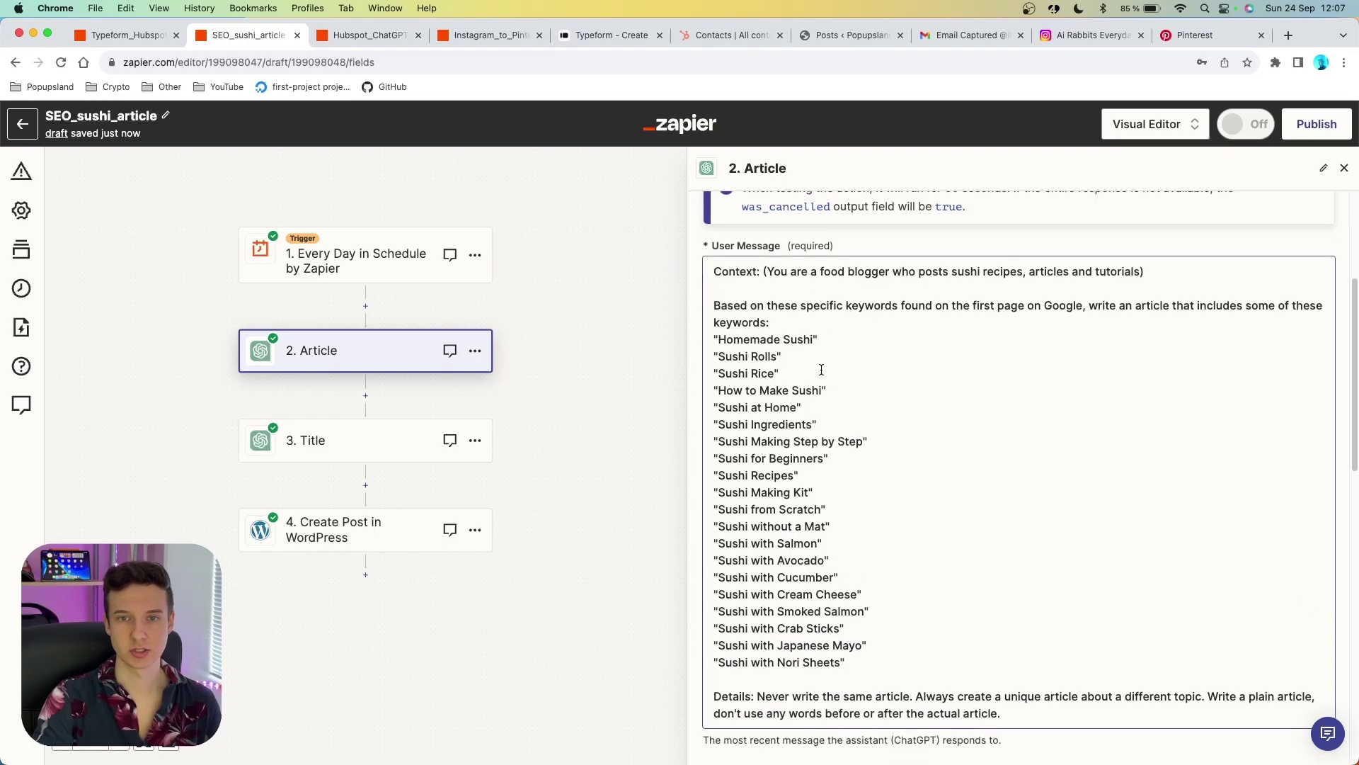
pyautogui.scroll(1, 974, 598)
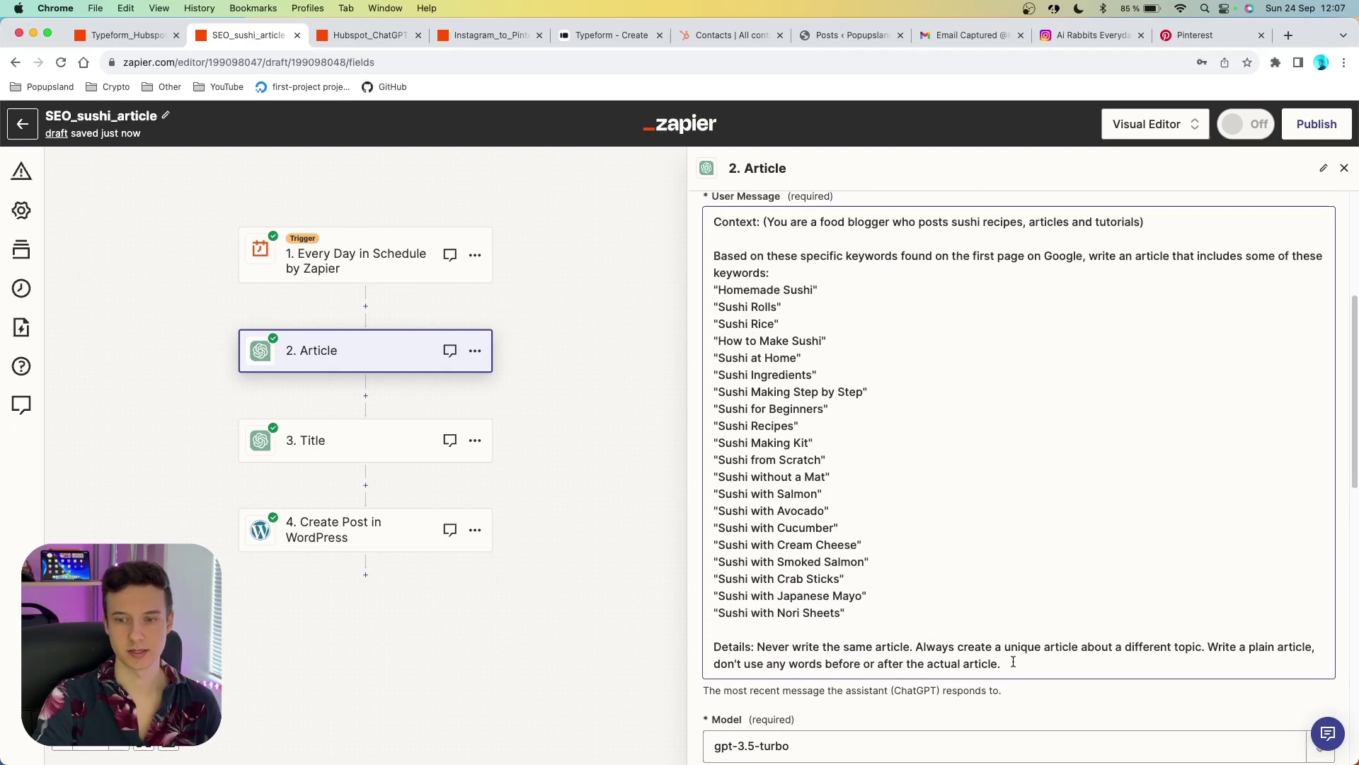
pyautogui.click(829, 289)
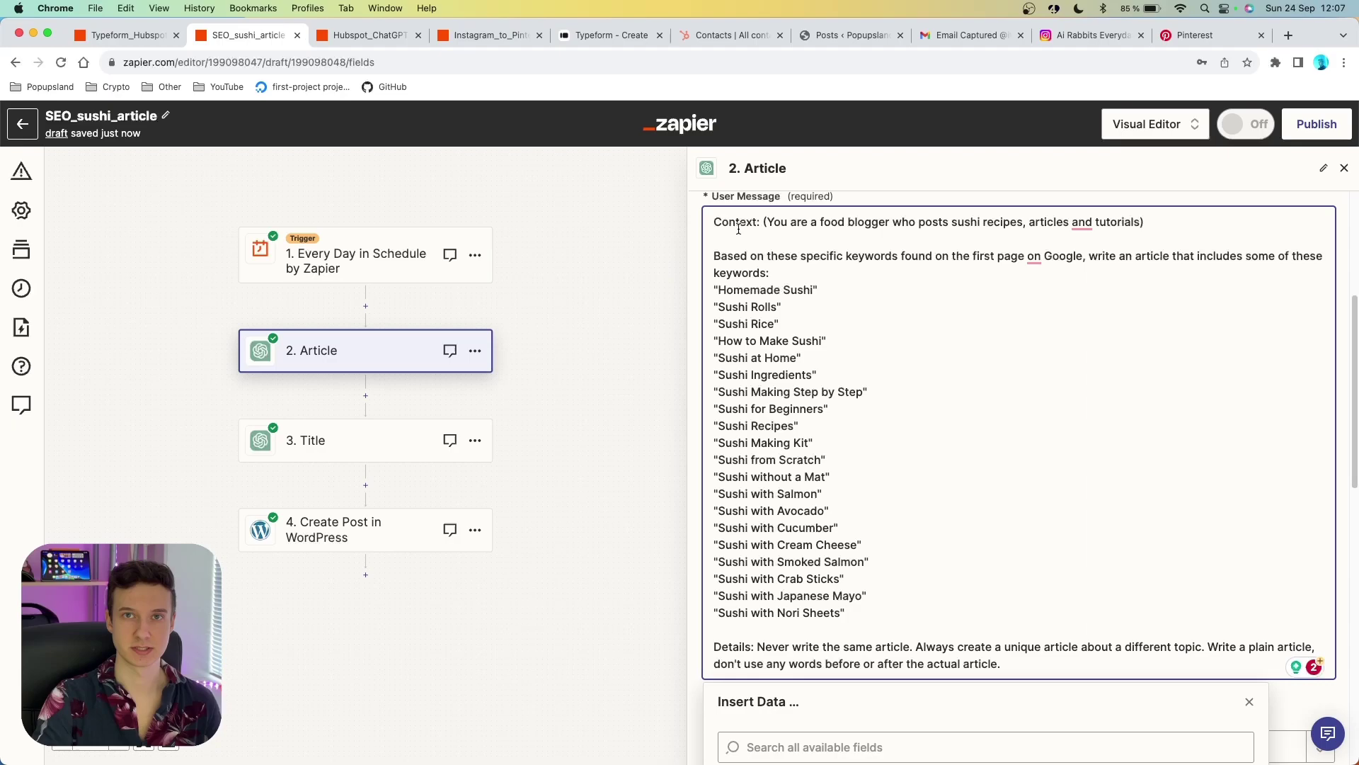
pyautogui.moveTo(712, 255); pyautogui.dragTo(959, 601)
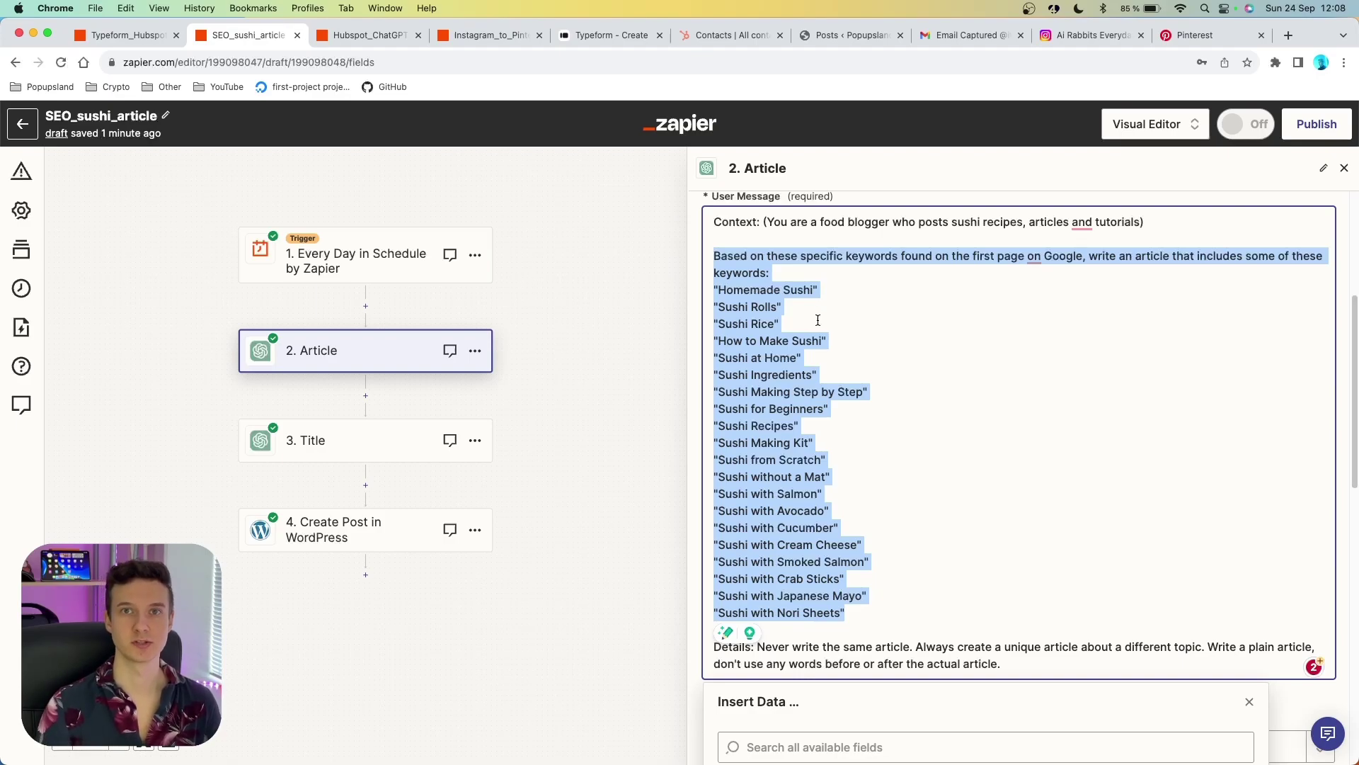
pyautogui.scroll(-4, 818, 320)
pyautogui.tripleClick(1011, 393)
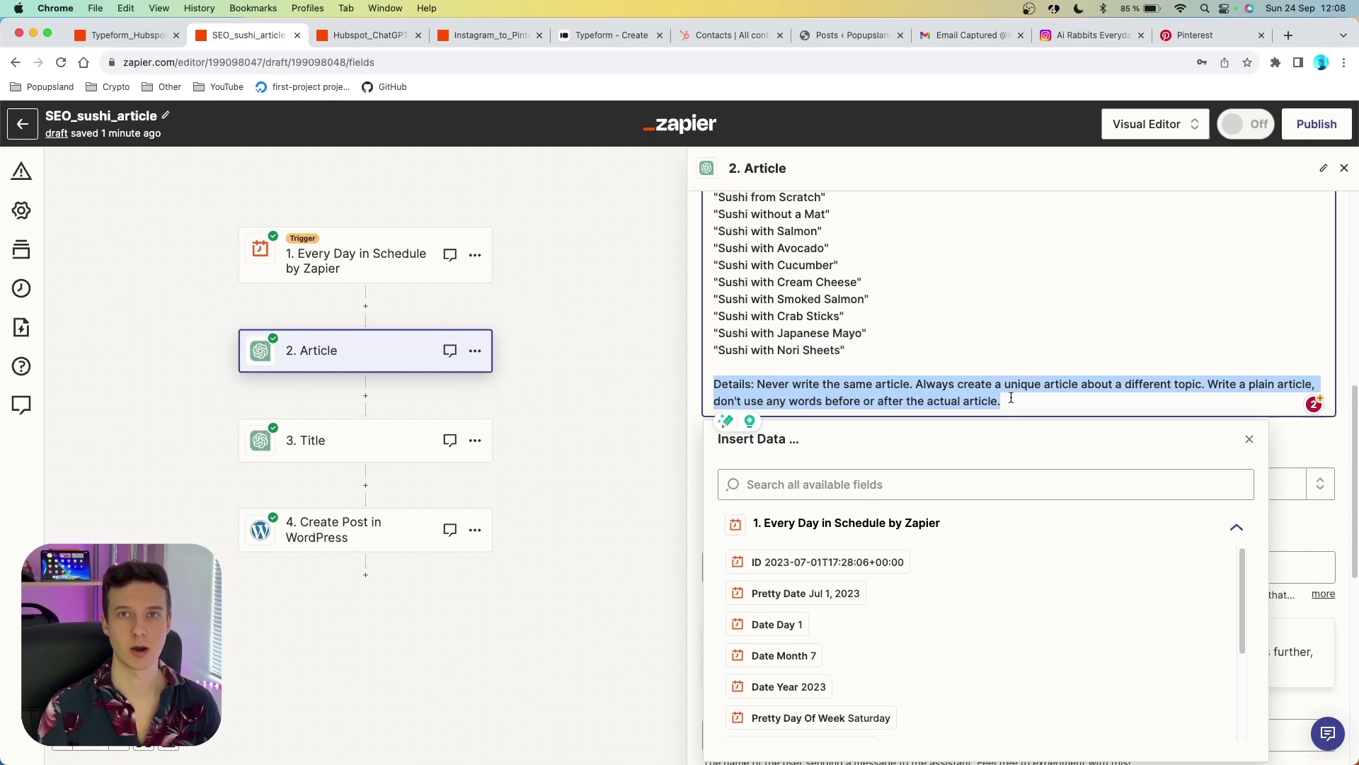
# - Examine the Article step's model, memory key, assistant instructions and token settings
pyautogui.scroll(-3, 789, 355)
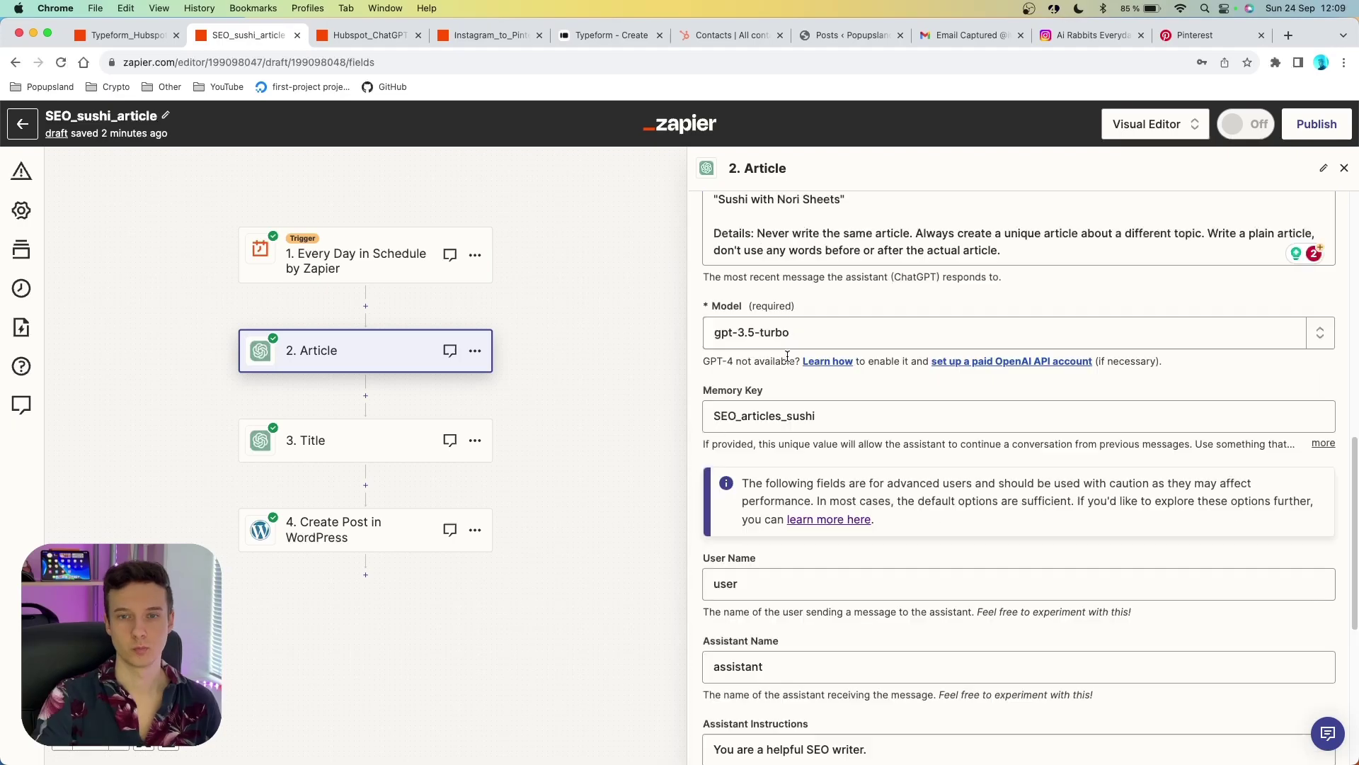
pyautogui.click(783, 411)
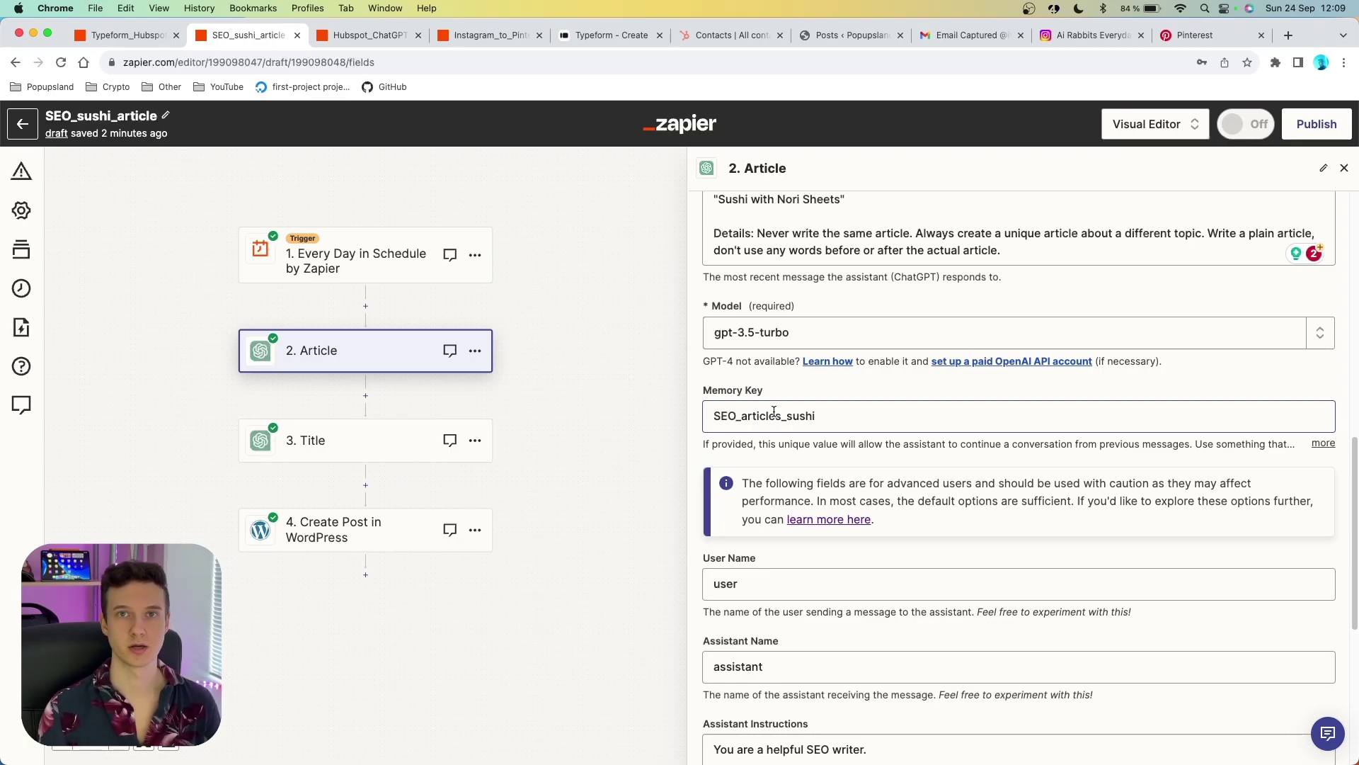
pyautogui.scroll(-3, 774, 411)
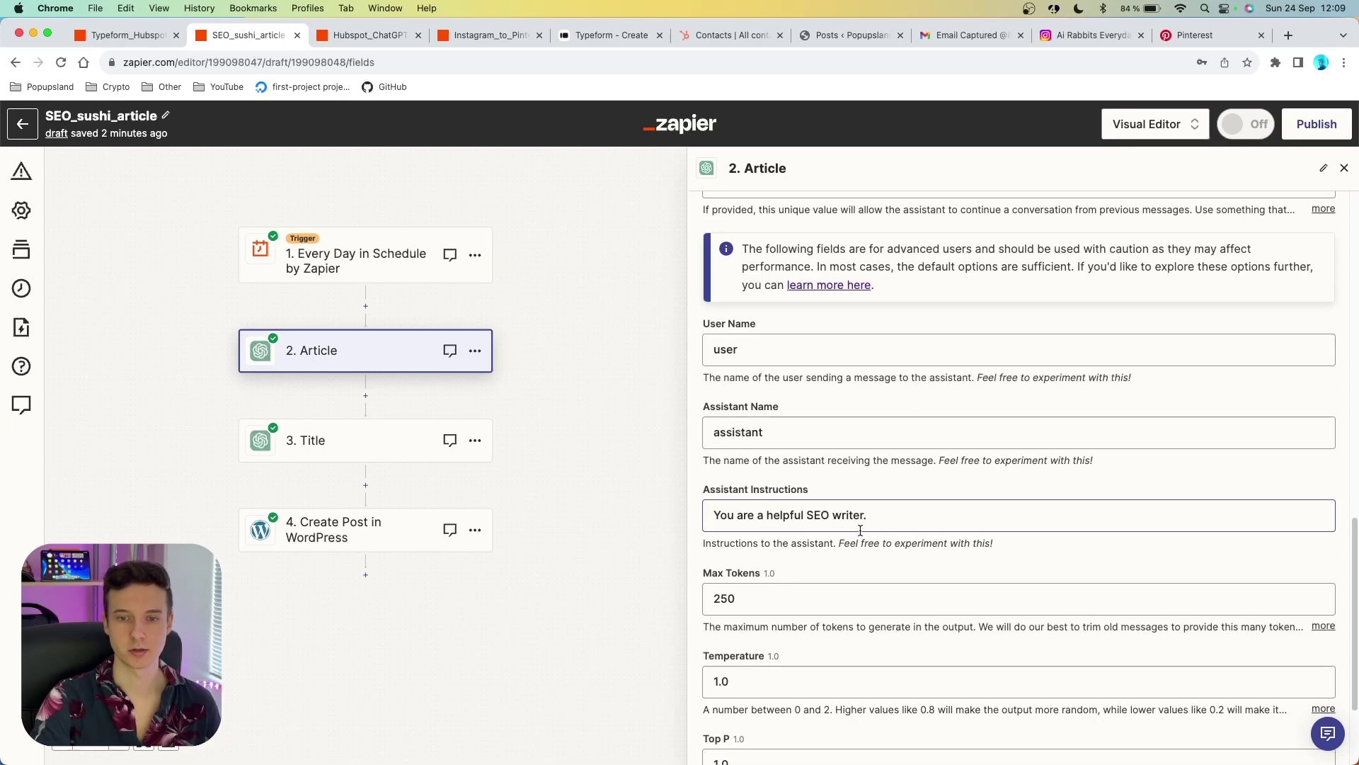
pyautogui.scroll(-3, 866, 527)
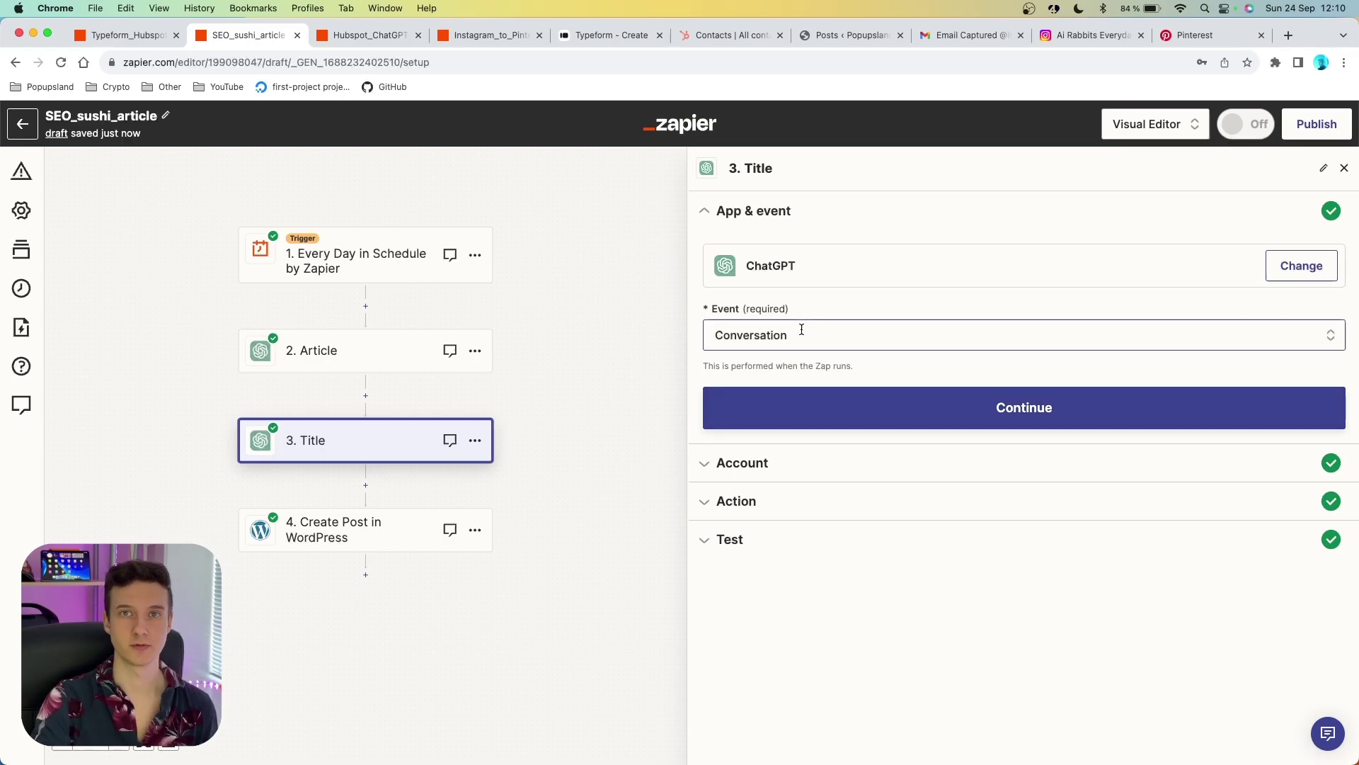
# - Examine the Title step's prompt and memory key, and view the event options of the WordPress step
pyautogui.click(805, 418)
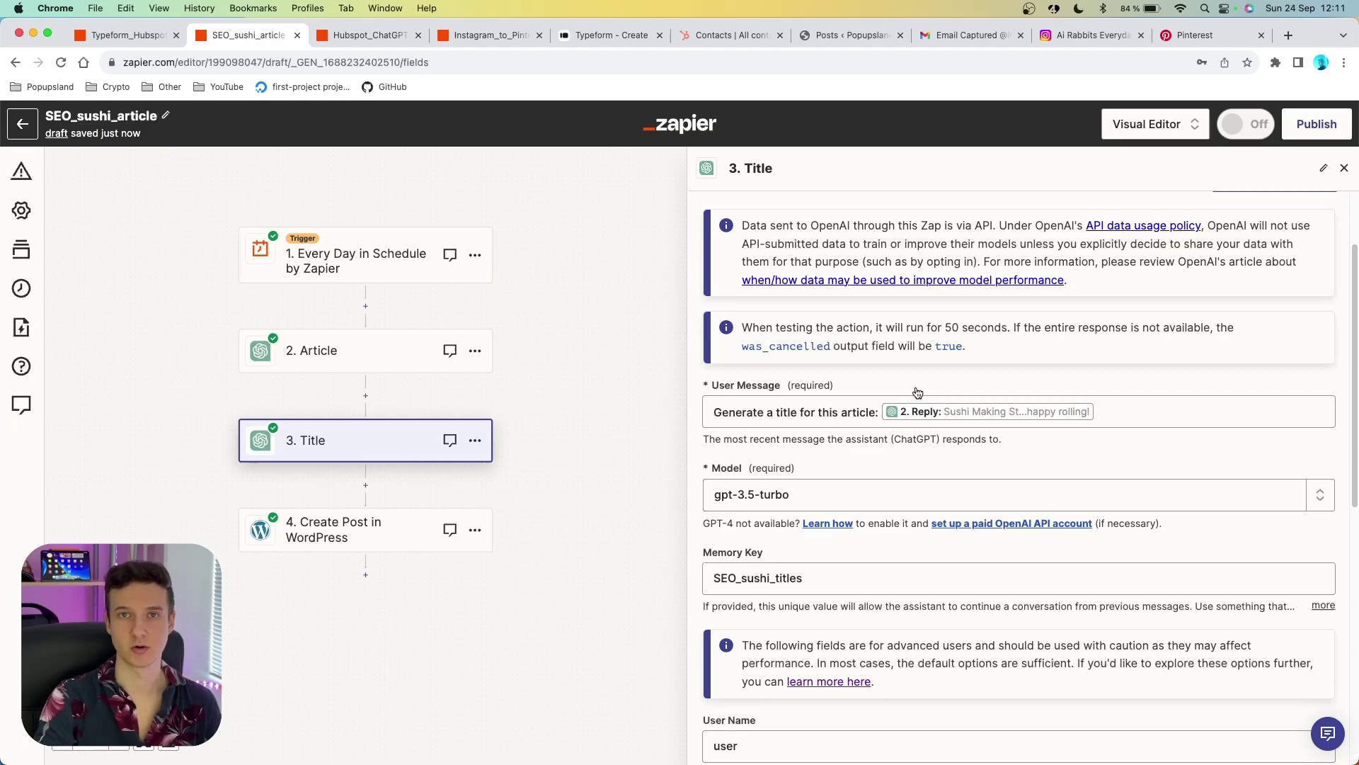
pyautogui.scroll(-5, 917, 392)
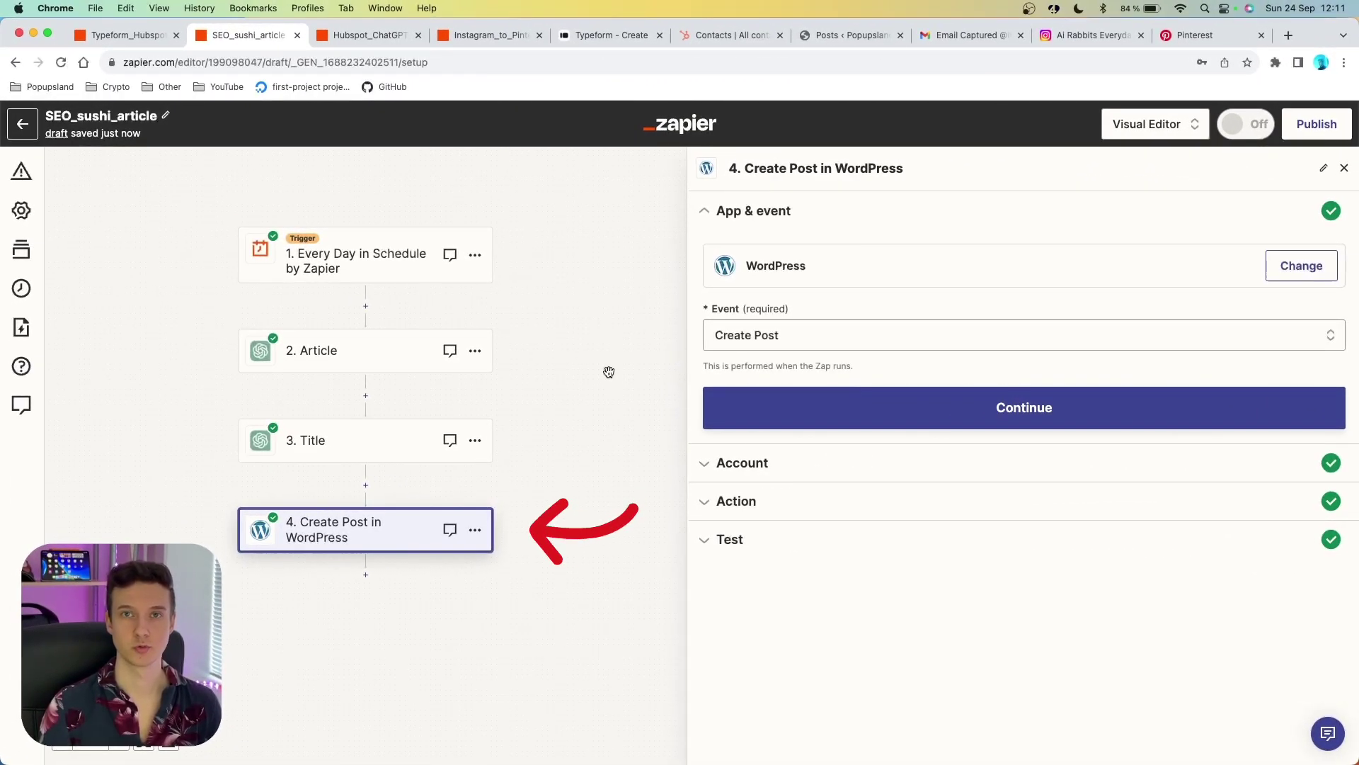
pyautogui.click(834, 337)
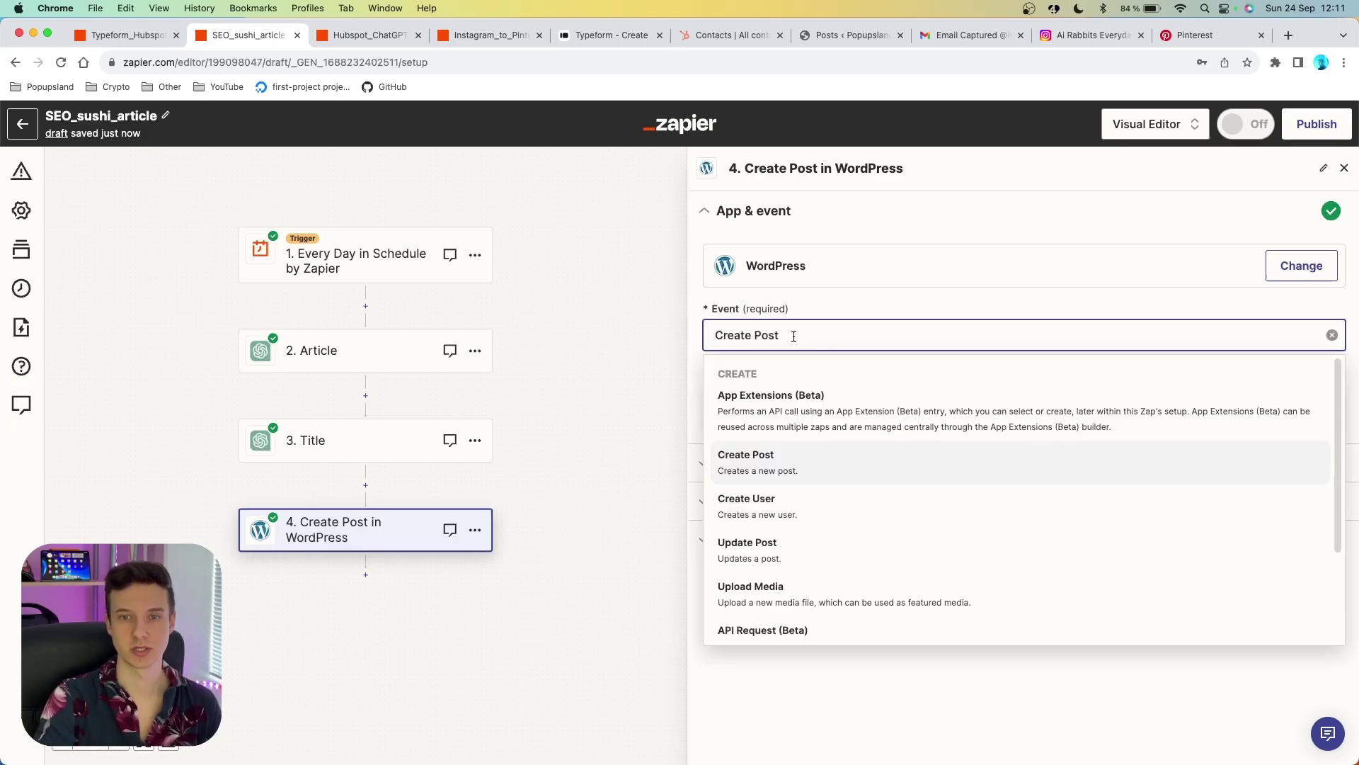
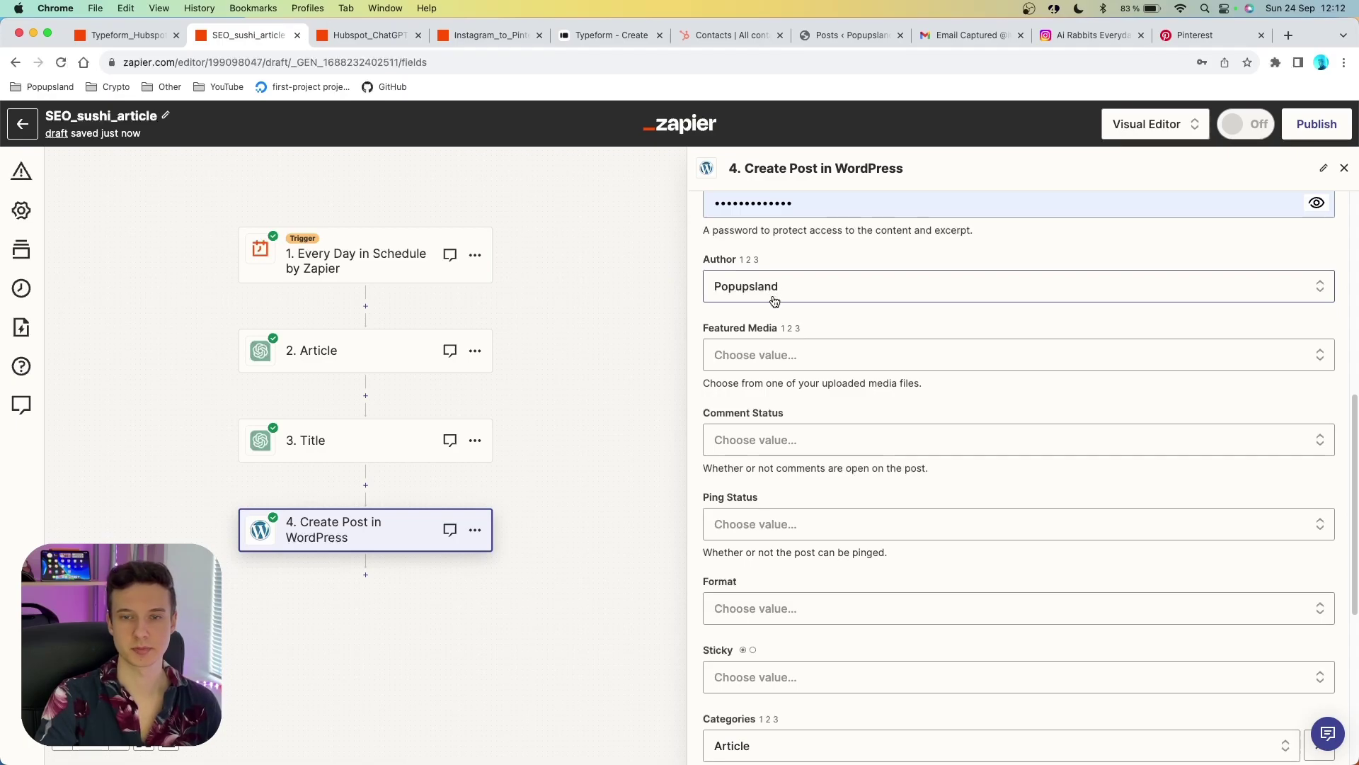
# - Review the author, category and status options of the Create Post in WordPress step, keeping Article and Draft
pyautogui.scroll(-5, 770, 294)
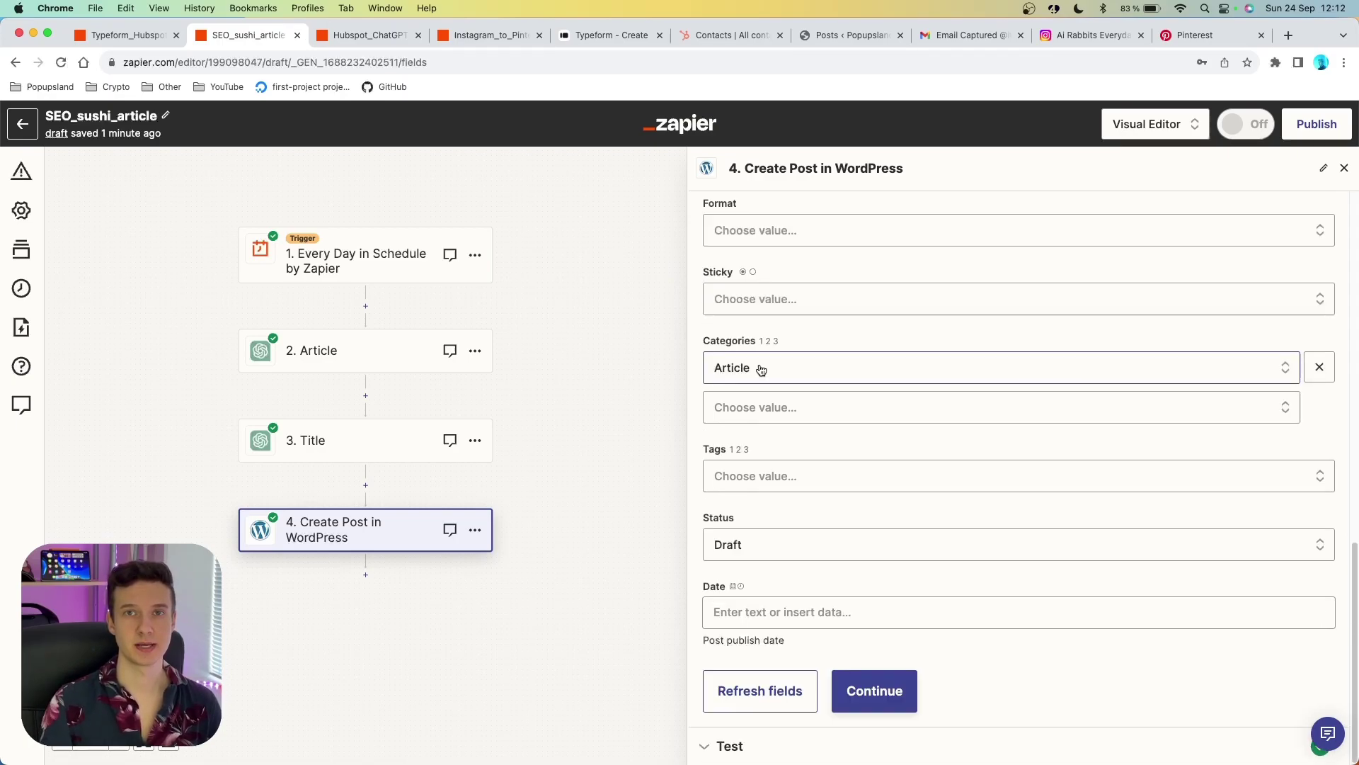
pyautogui.click(761, 369)
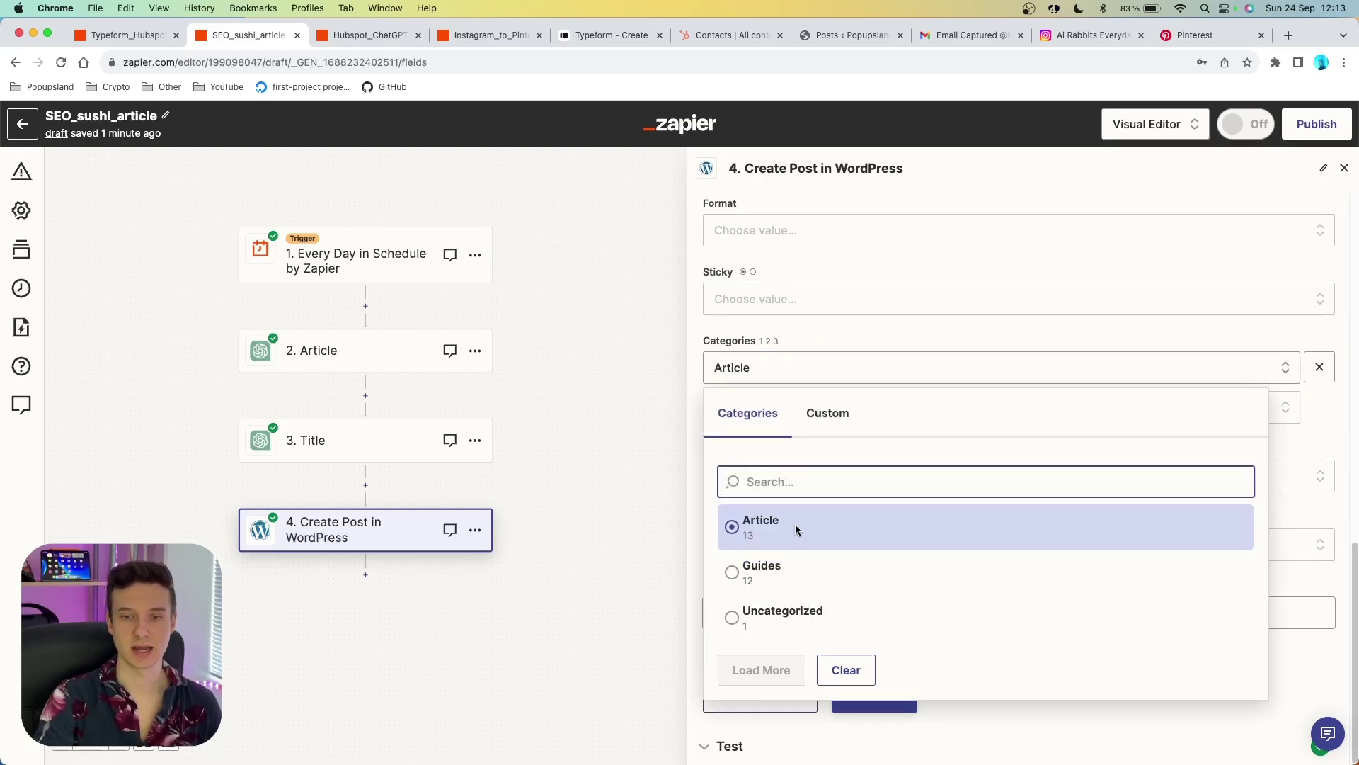
pyautogui.click(827, 629)
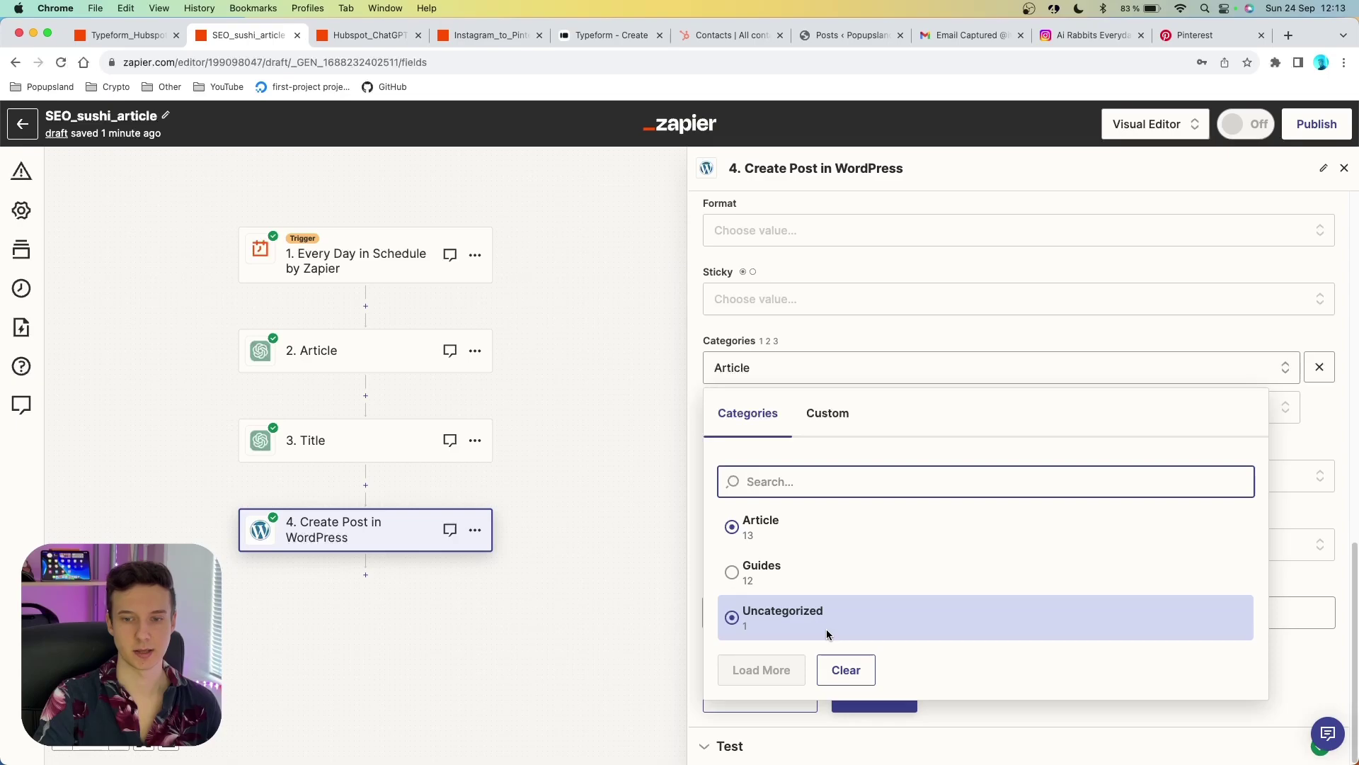
pyautogui.click(847, 324)
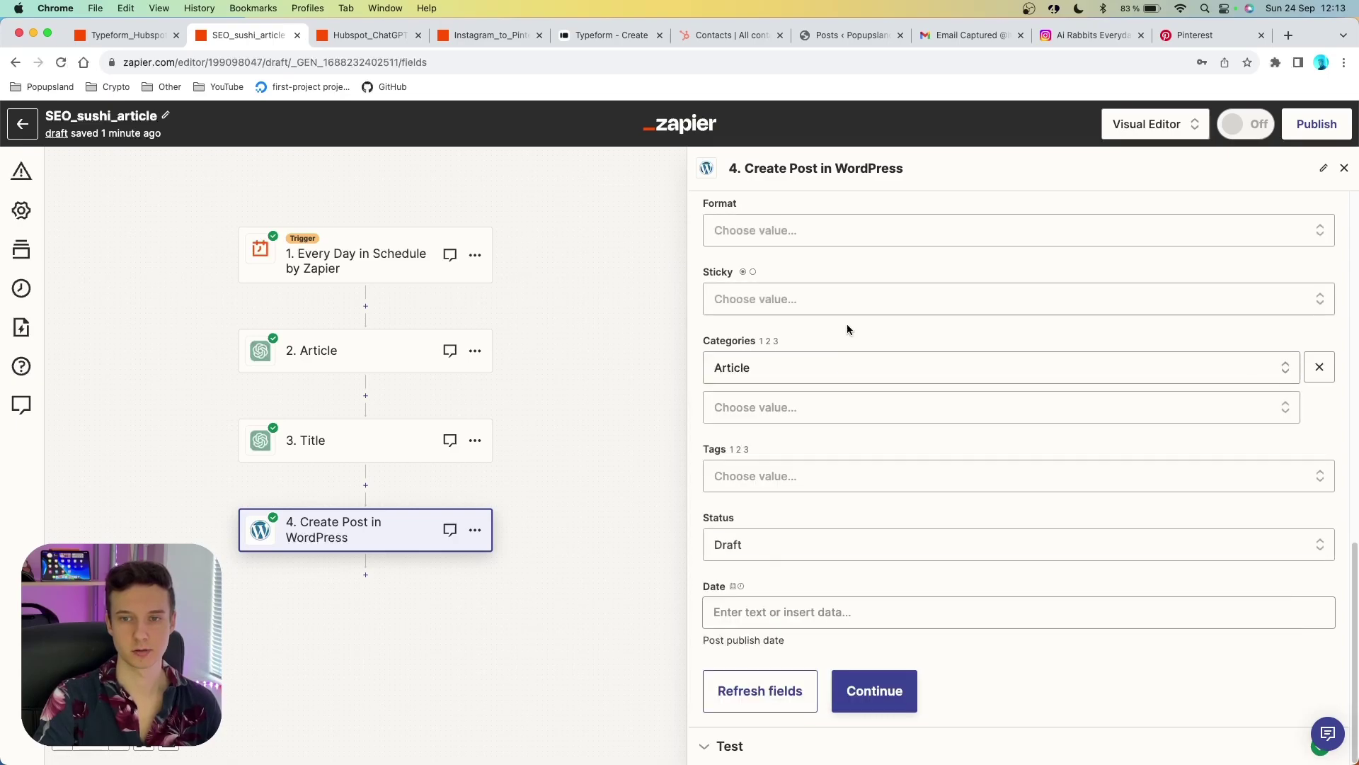
pyautogui.click(774, 544)
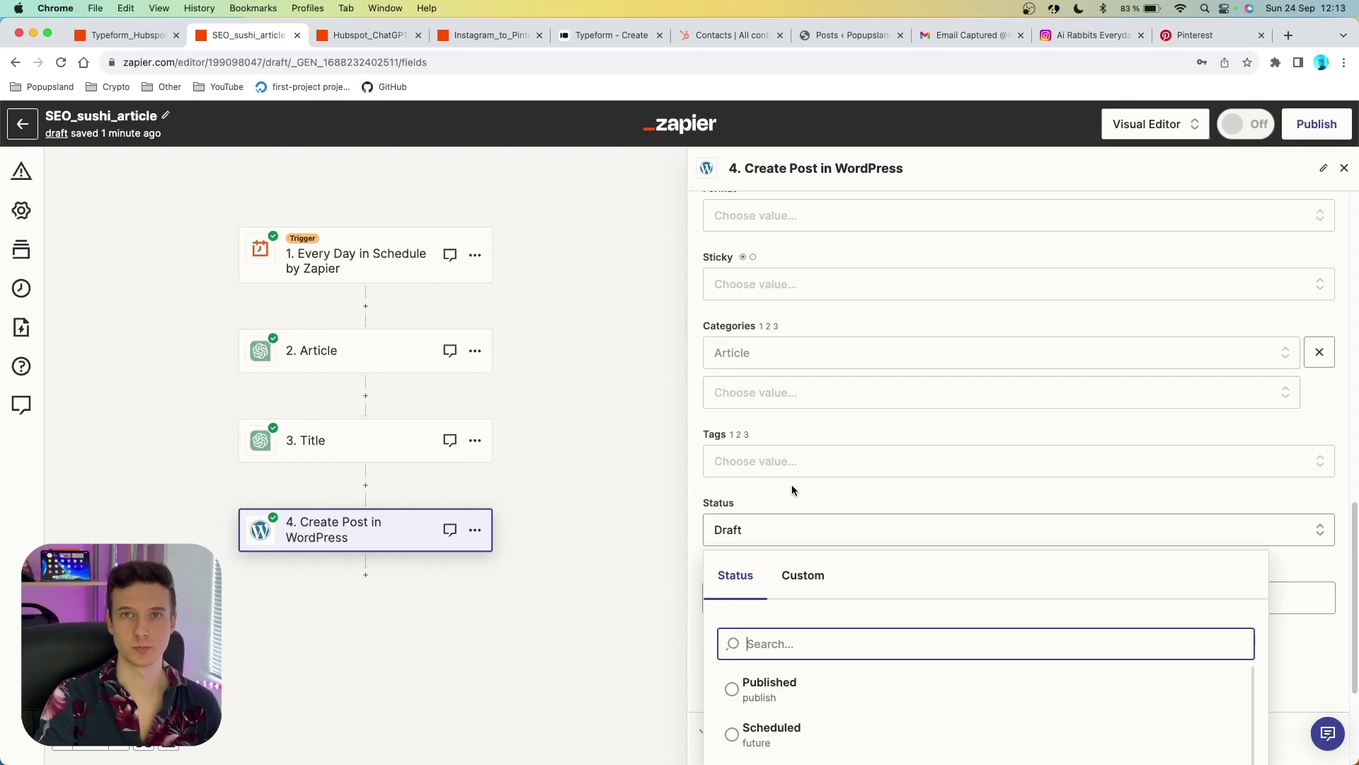
pyautogui.scroll(-5, 794, 489)
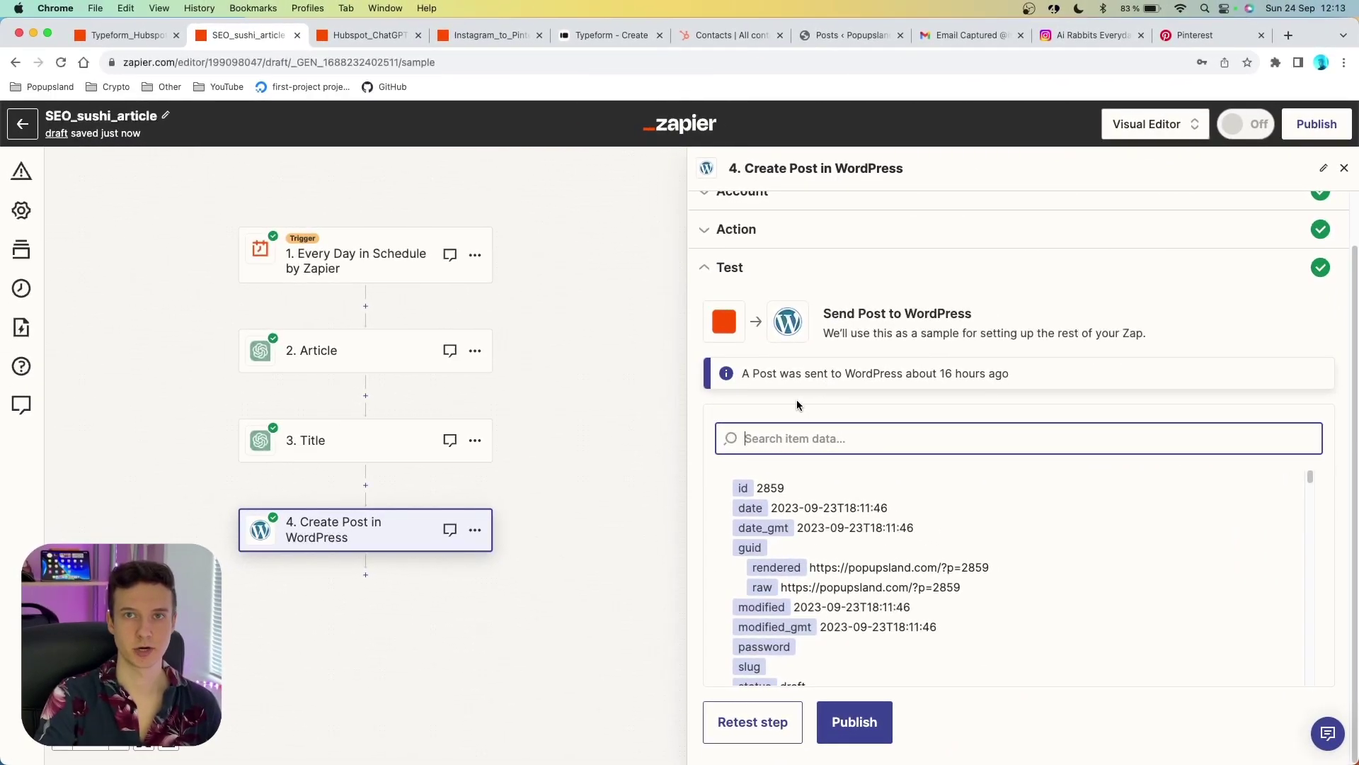
# - Retest the Create Post step, then reload the WordPress posts list and open the new sushi article draft
pyautogui.click(753, 721)
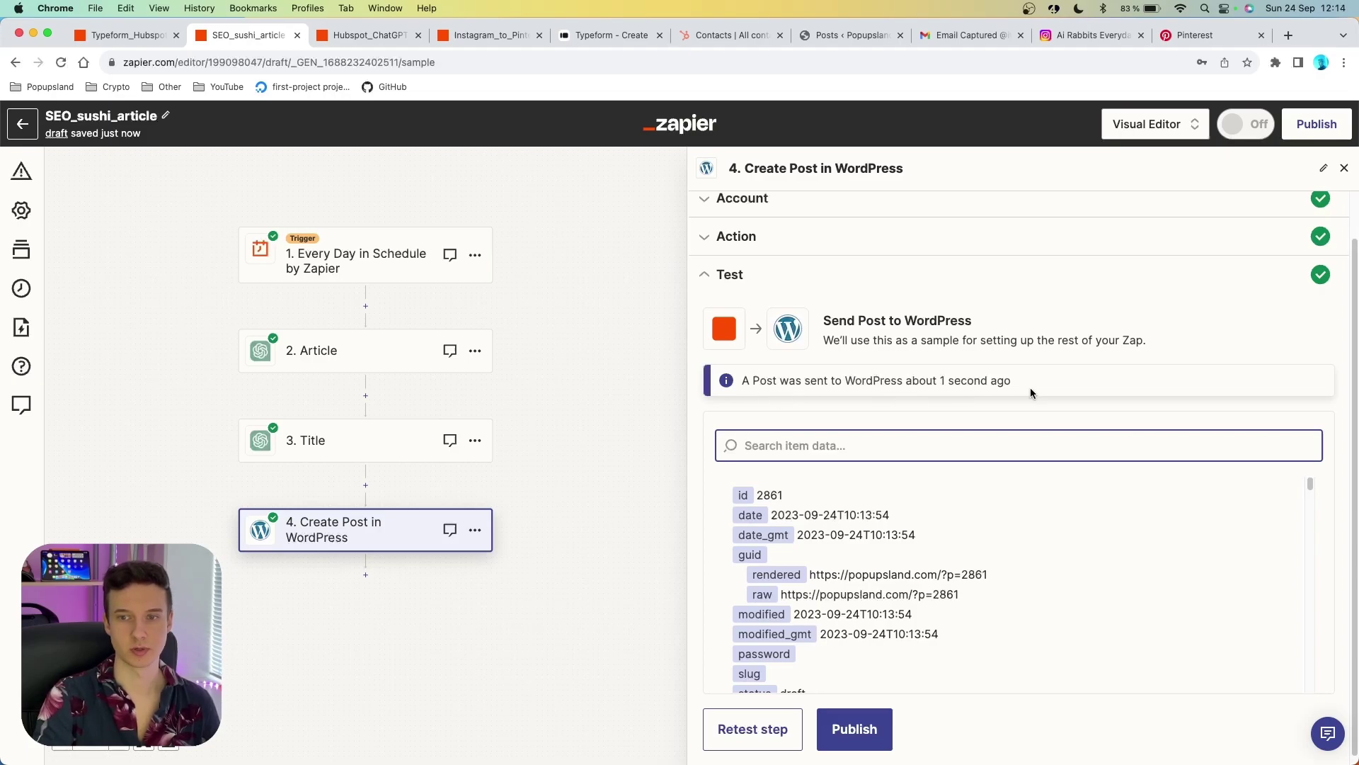
pyautogui.click(844, 34)
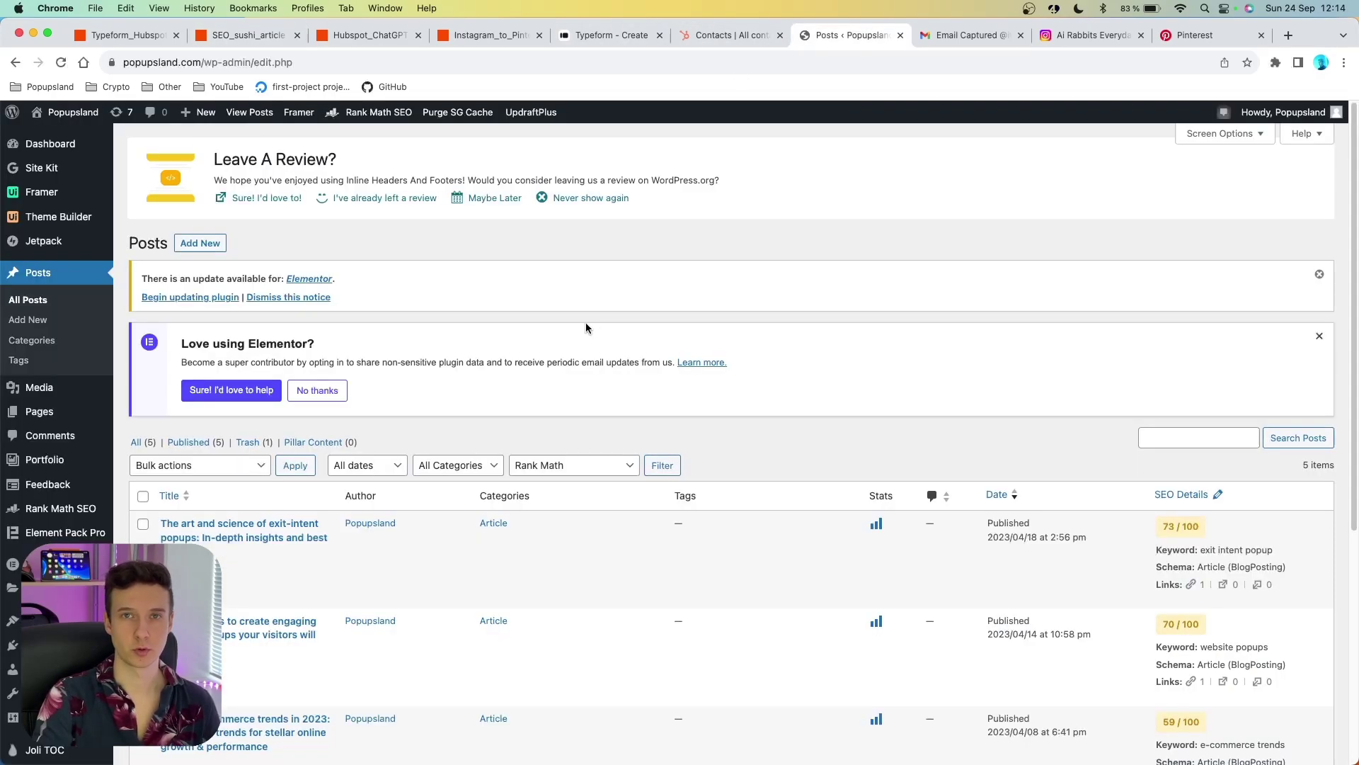
pyautogui.moveTo(303, 538)
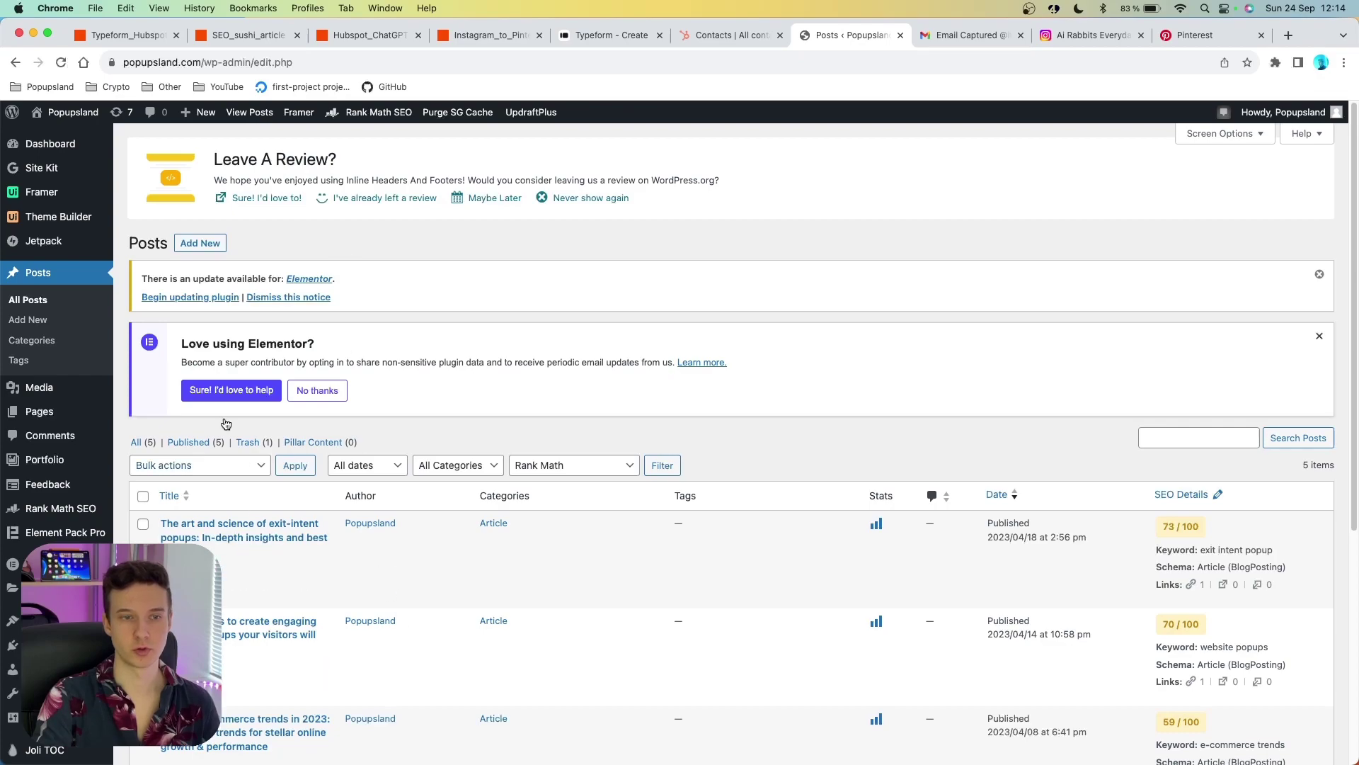
pyautogui.click(61, 62)
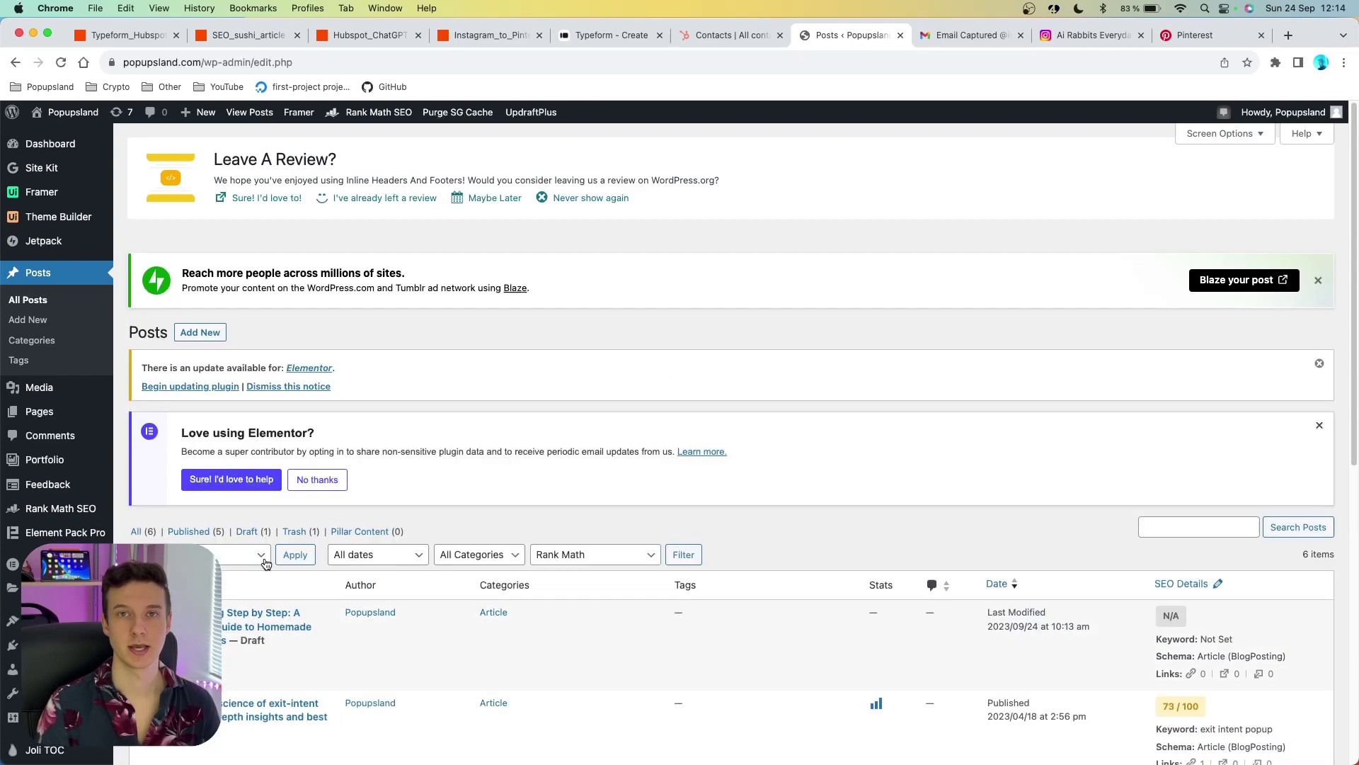
pyautogui.scroll(-3, 266, 563)
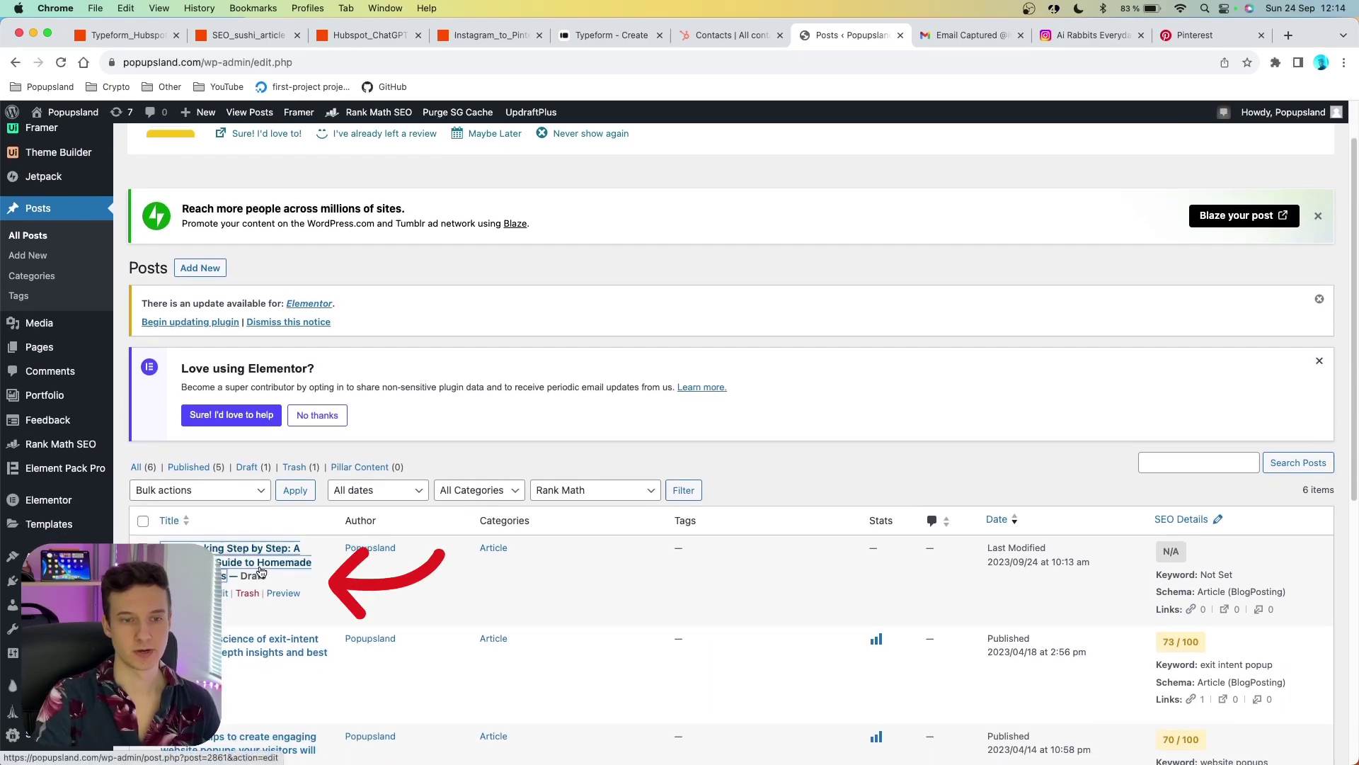
pyautogui.click(260, 576)
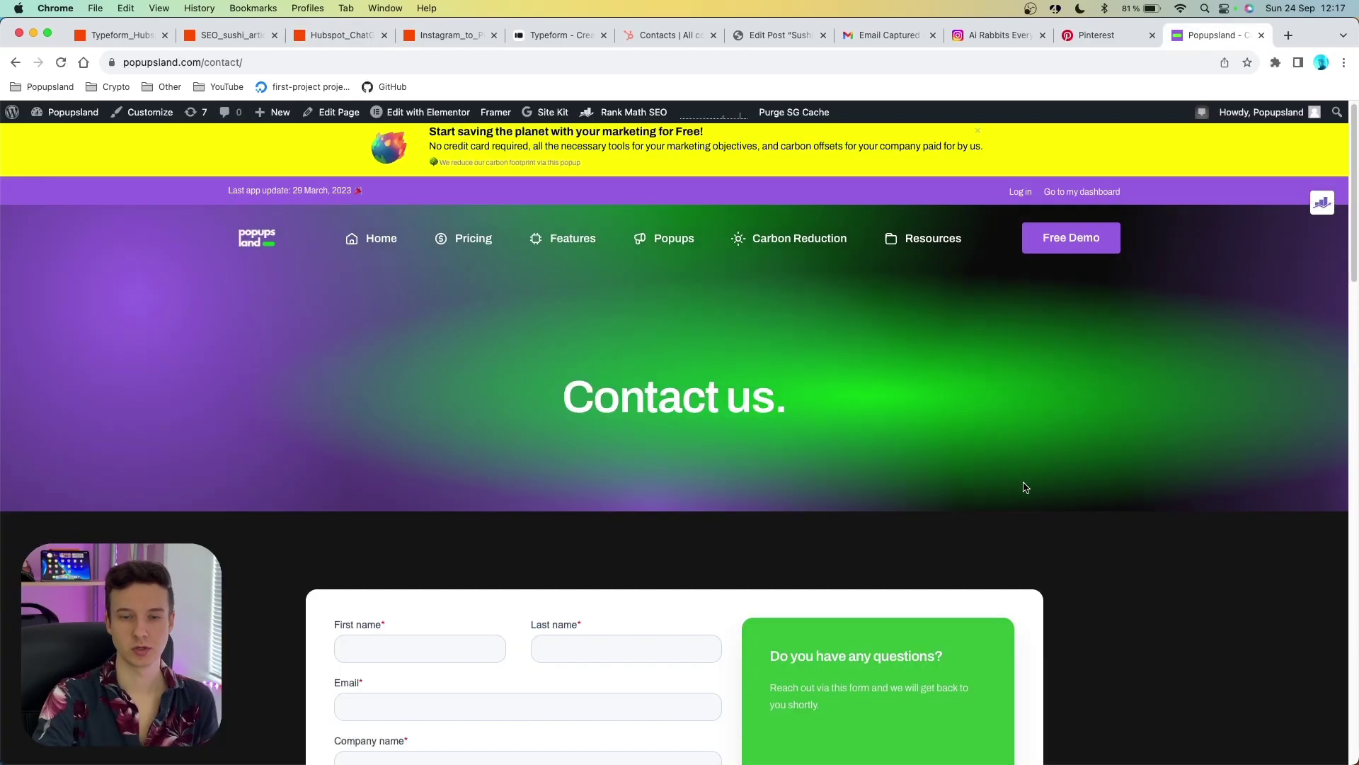
# - Review the Popupsland contact form's fields, then examine the Details instructions in the Hubspot_ChatGPT Zap's Email prompt
pyautogui.scroll(-5, 1023, 486)
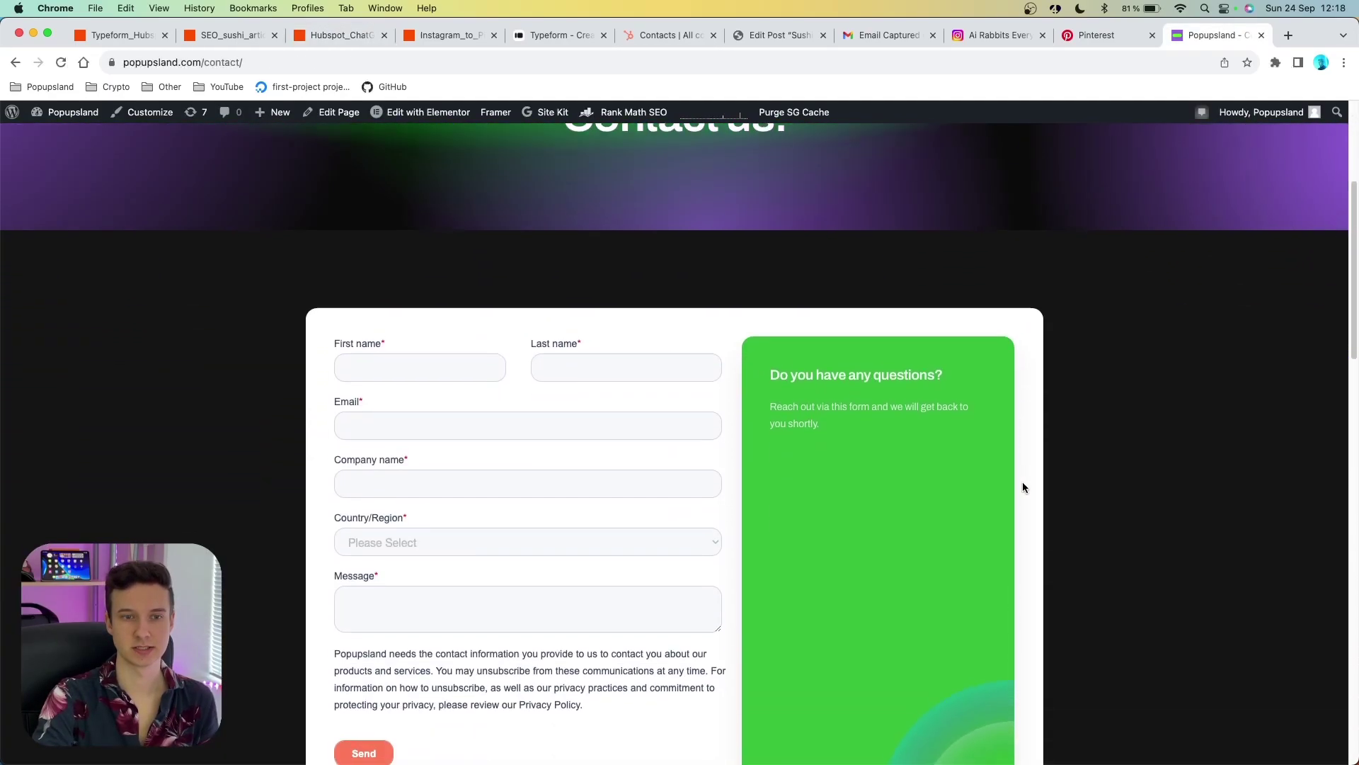
pyautogui.scroll(-2, 1023, 487)
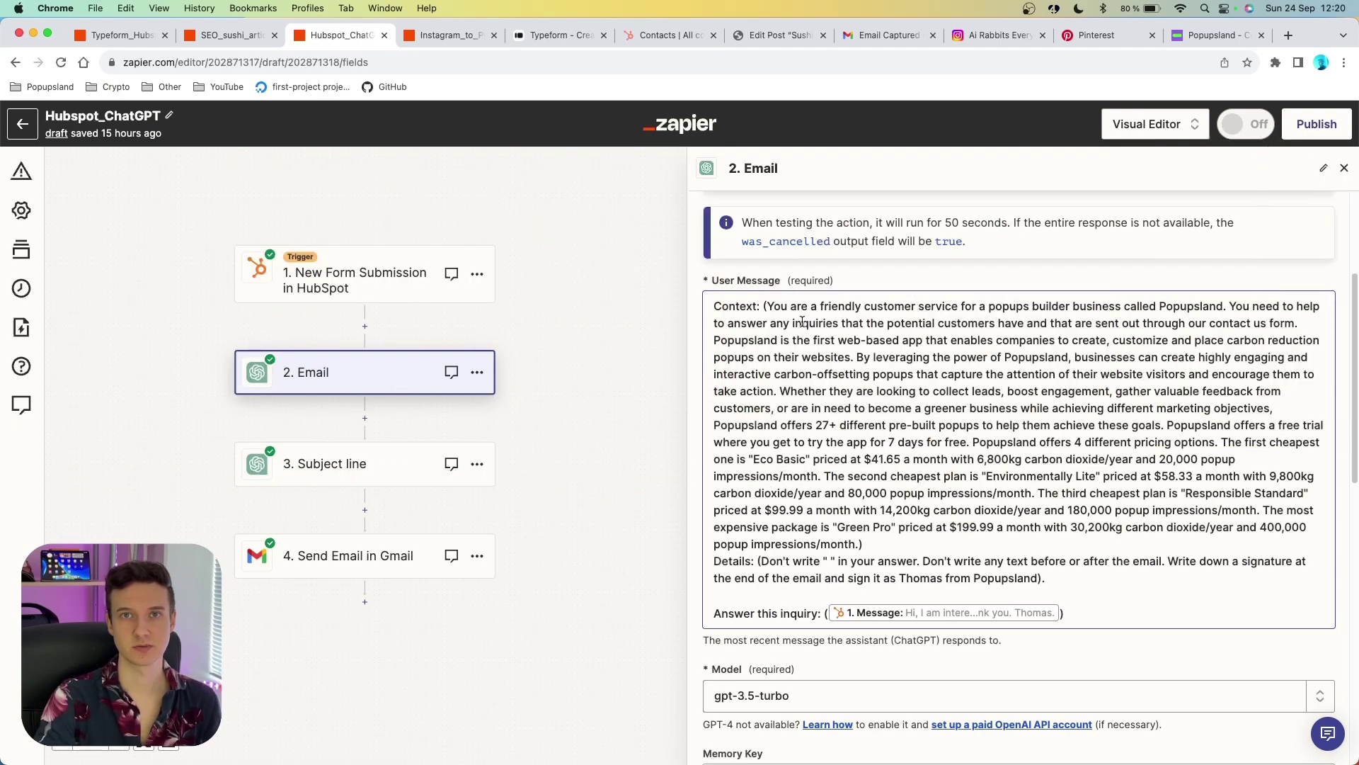
pyautogui.tripleClick(920, 570)
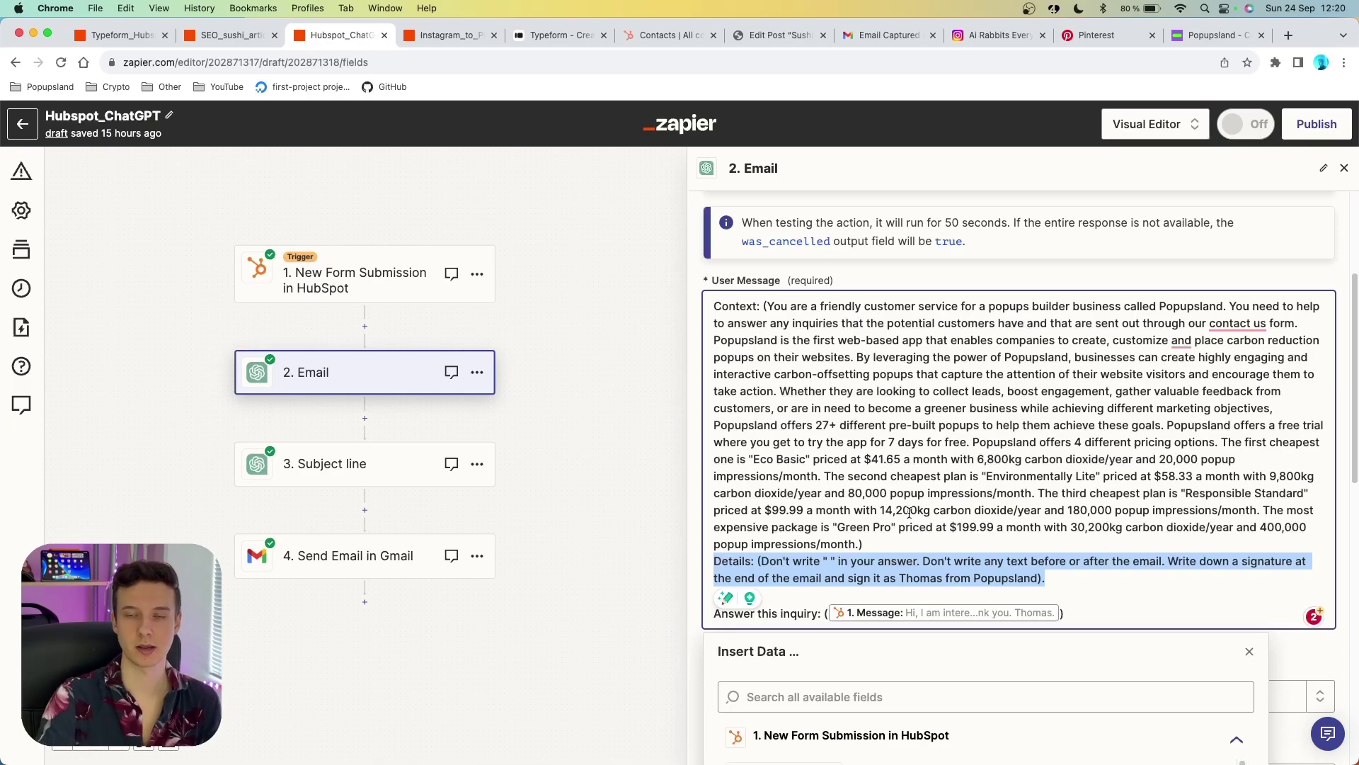
# - Examine the inquiry field in the Email step's prompt, its model, memory key, assistant instructions, and token and temperature settings
pyautogui.scroll(-2, 814, 509)
pyautogui.click(757, 506)
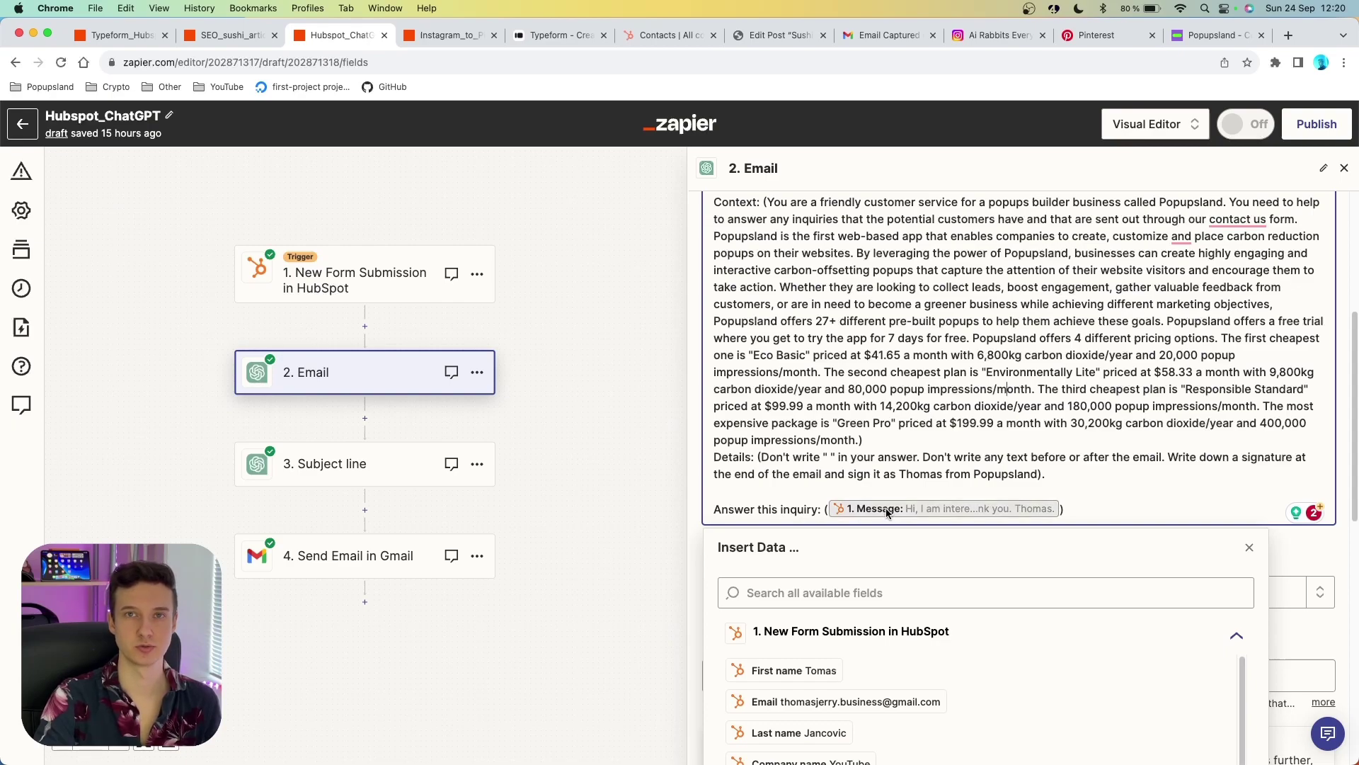
pyautogui.scroll(-4, 814, 461)
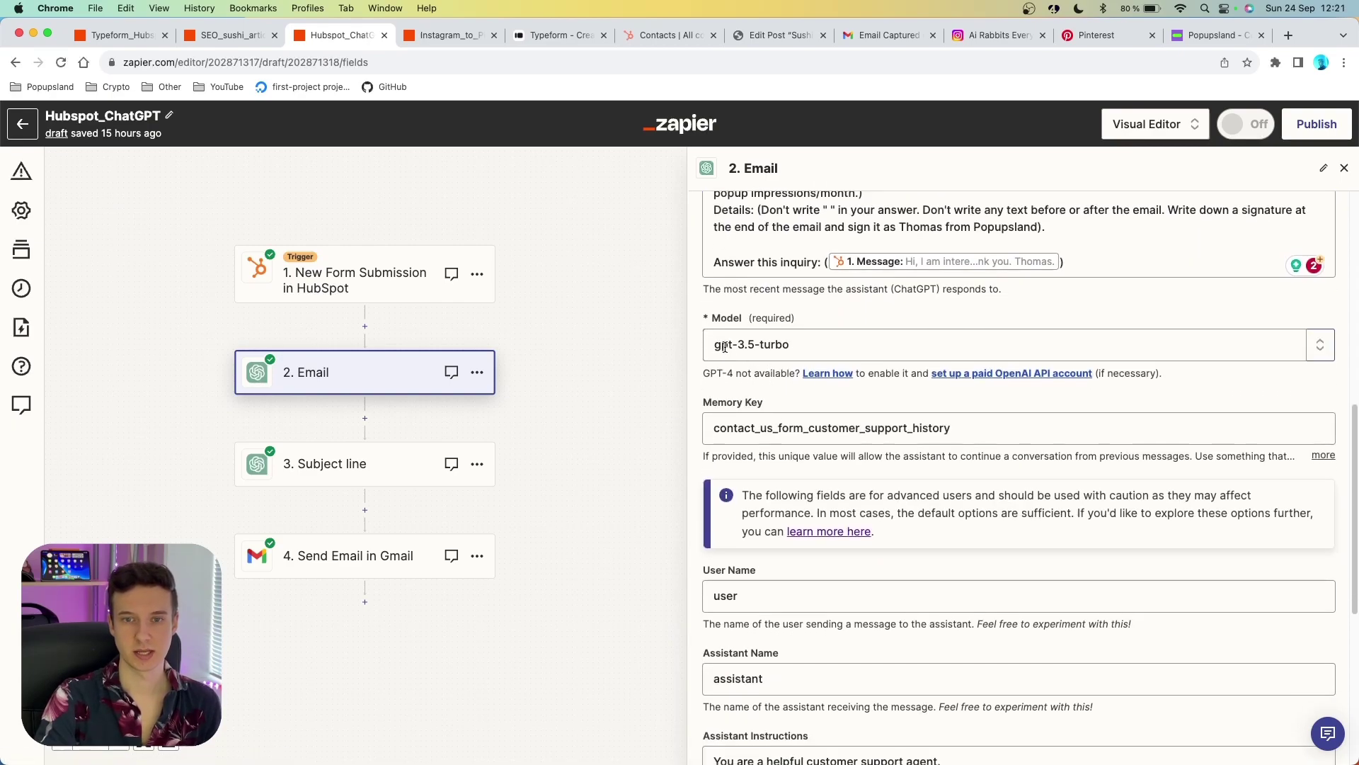
pyautogui.scroll(-4, 758, 415)
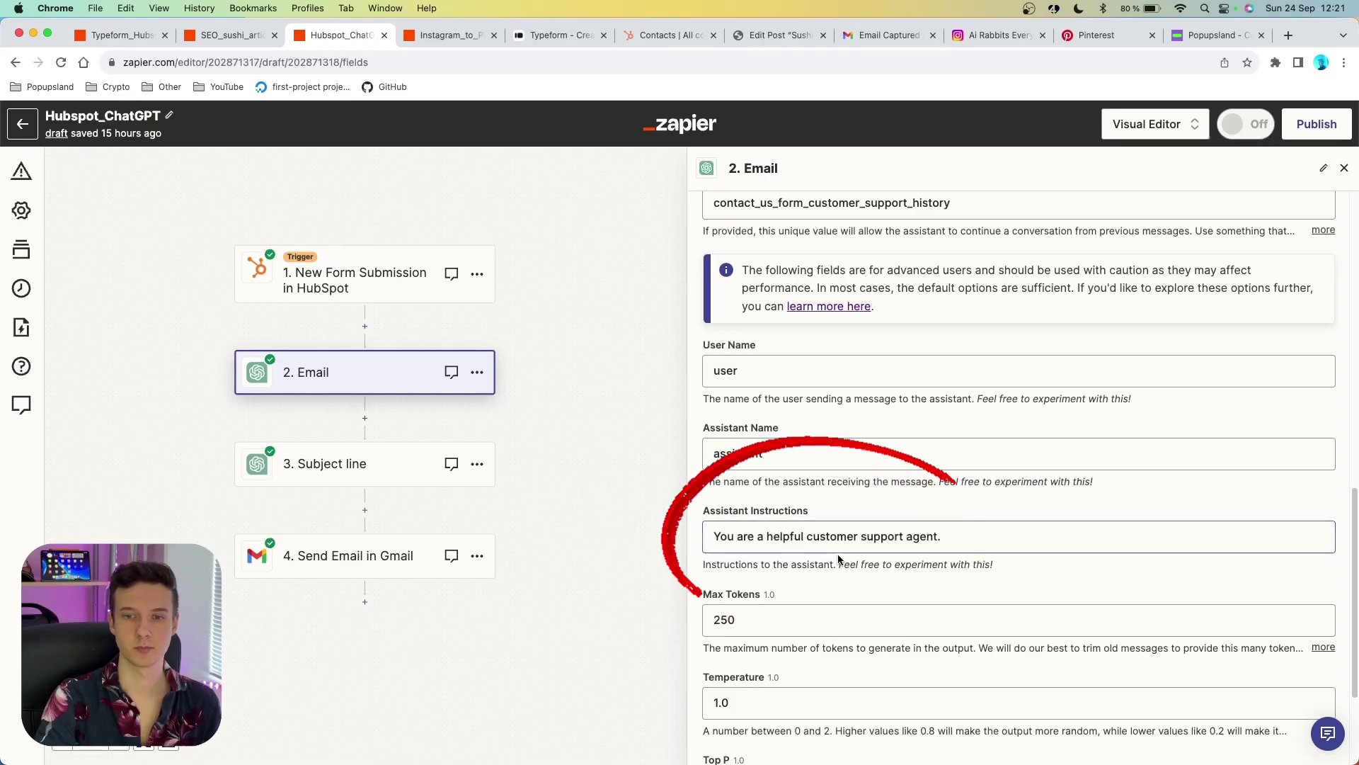
pyautogui.scroll(-5, 942, 549)
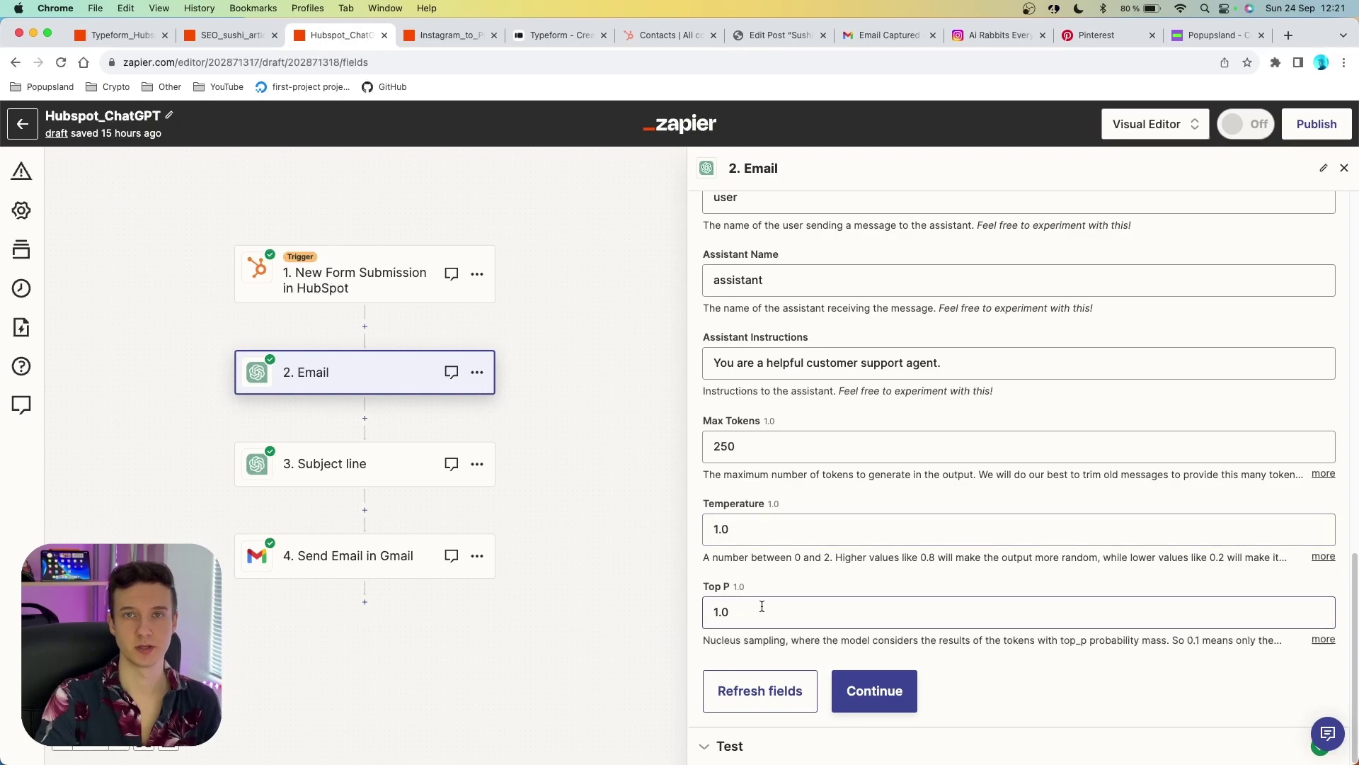
pyautogui.scroll(10, 904, 572)
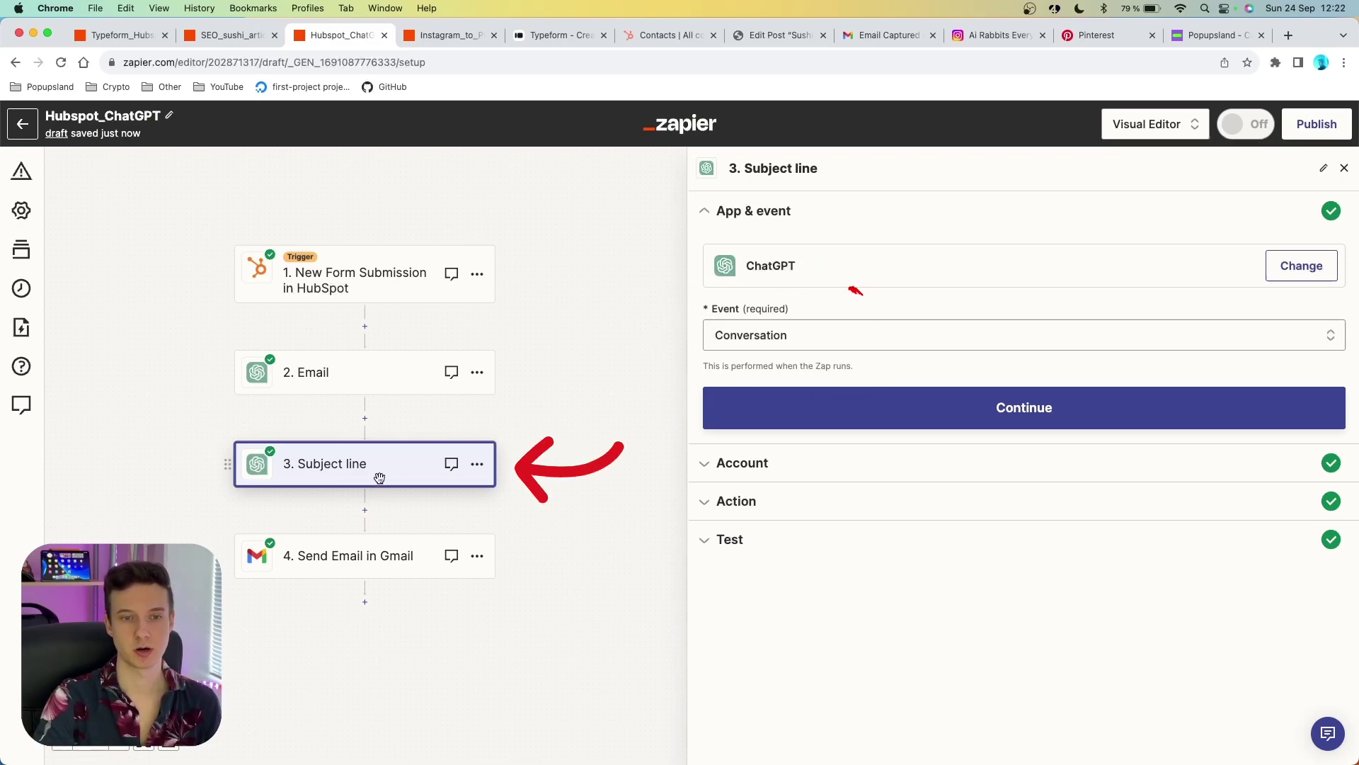
# - Examine the Subject line step's prompt, model, memory key and assistant settings
pyautogui.click(770, 507)
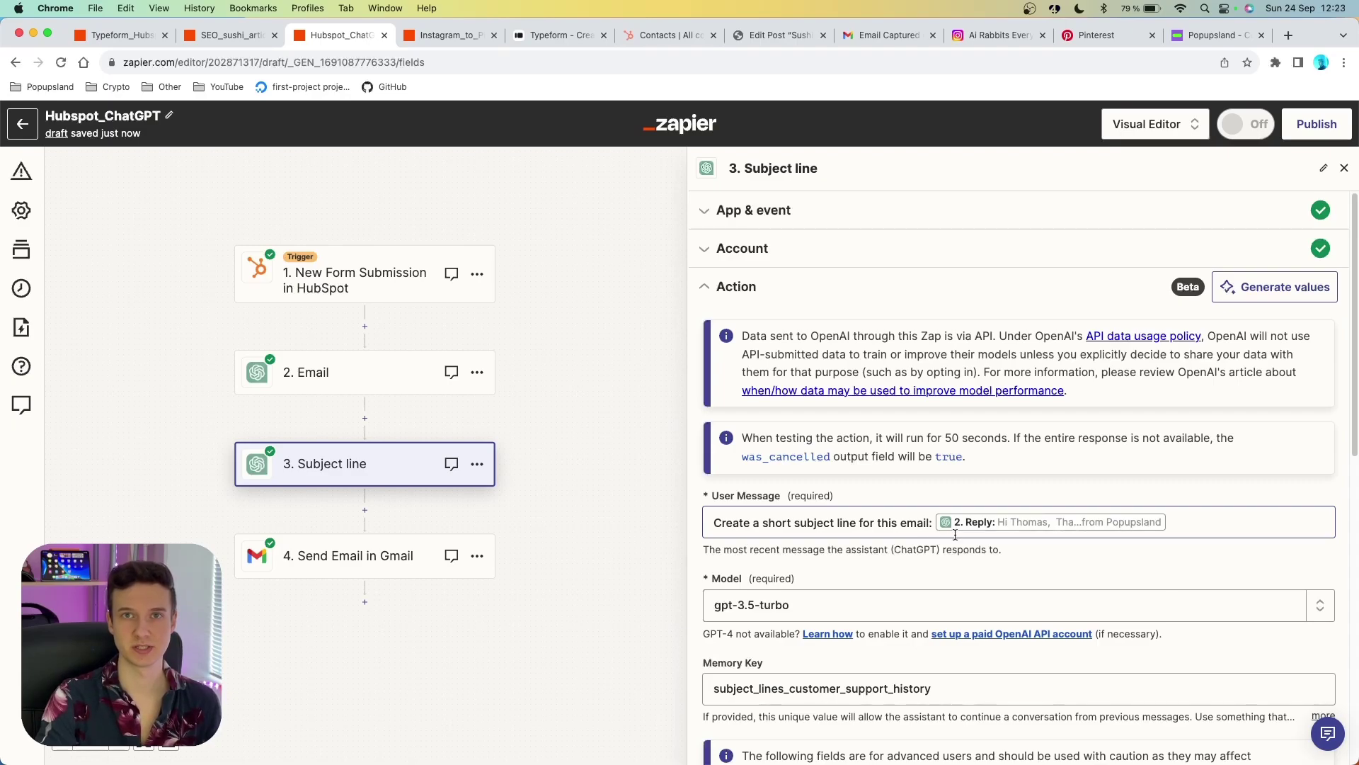
pyautogui.scroll(-5, 955, 534)
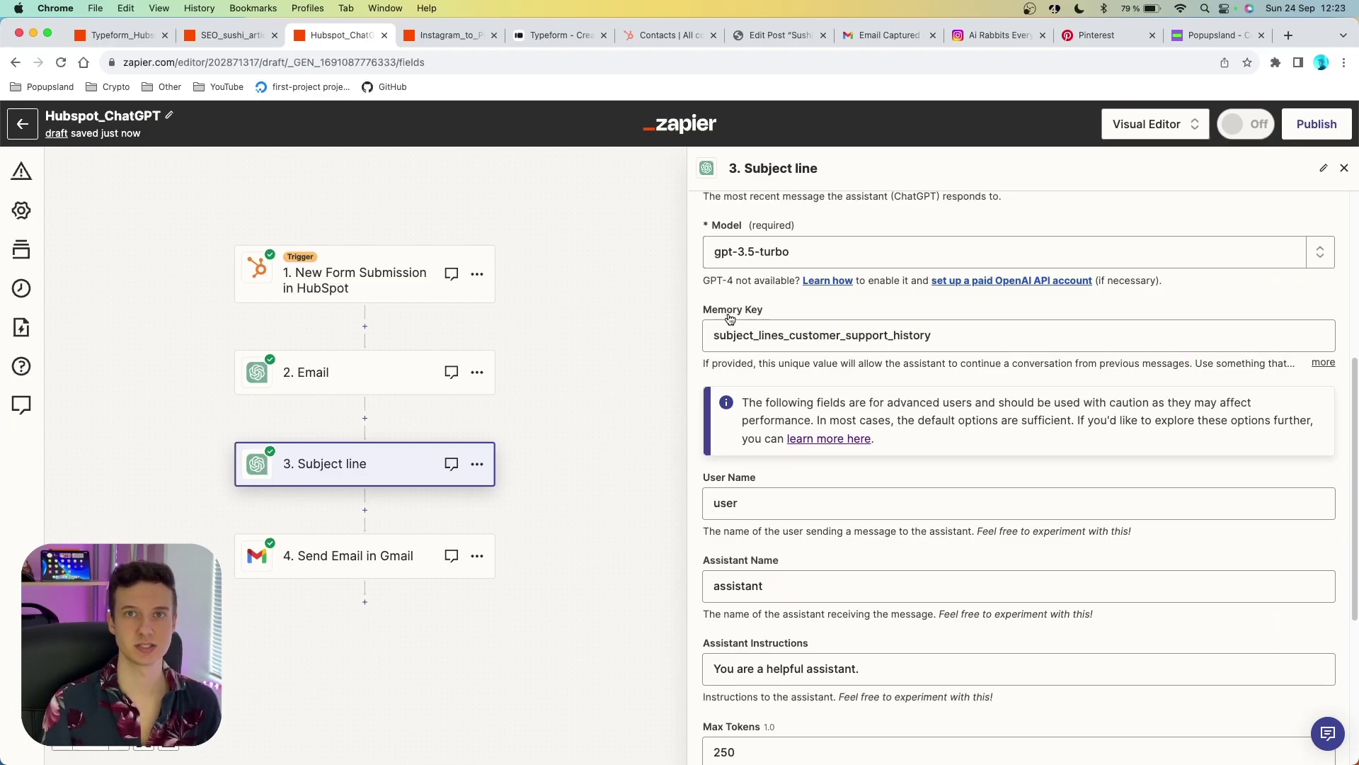
pyautogui.scroll(-4, 743, 301)
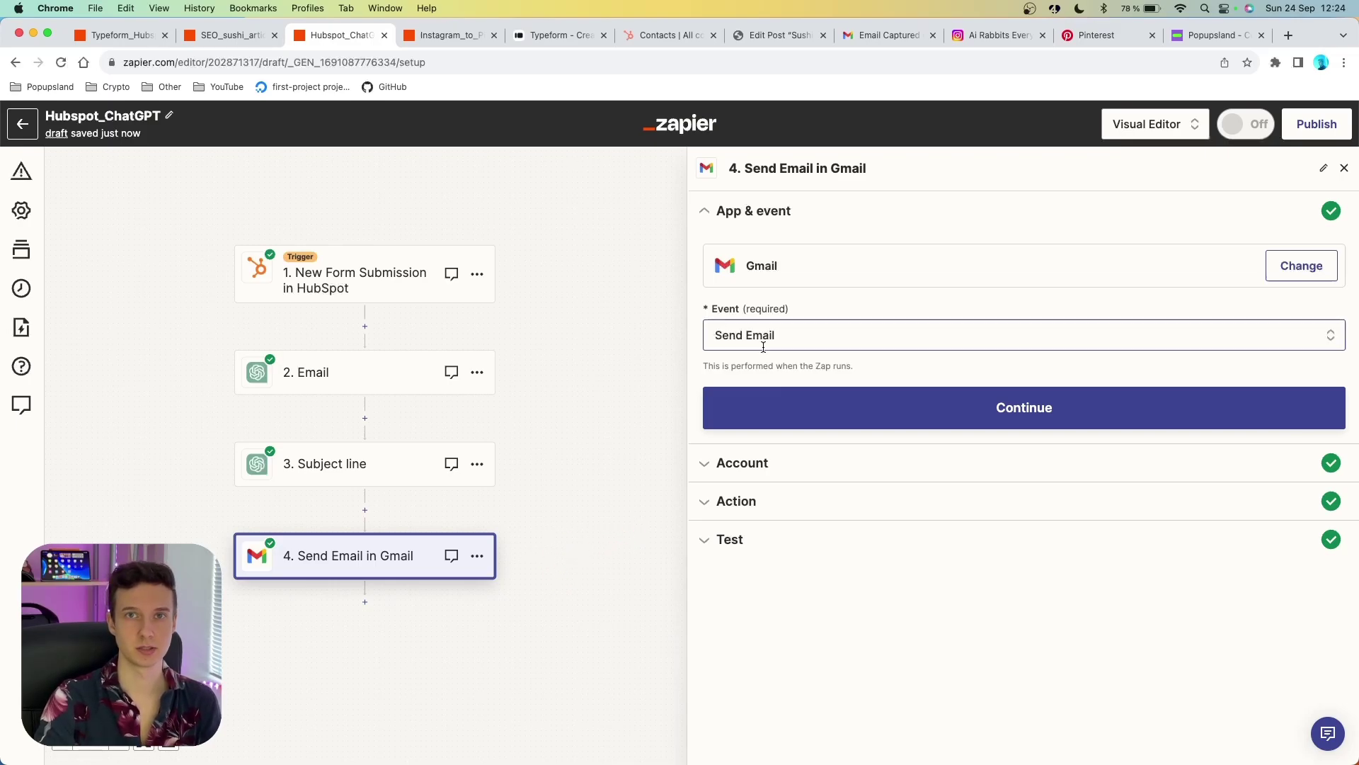
# - View the event options of the Send Email in Gmail step, then examine its recipient, sender name, subject and body fields
pyautogui.click(844, 337)
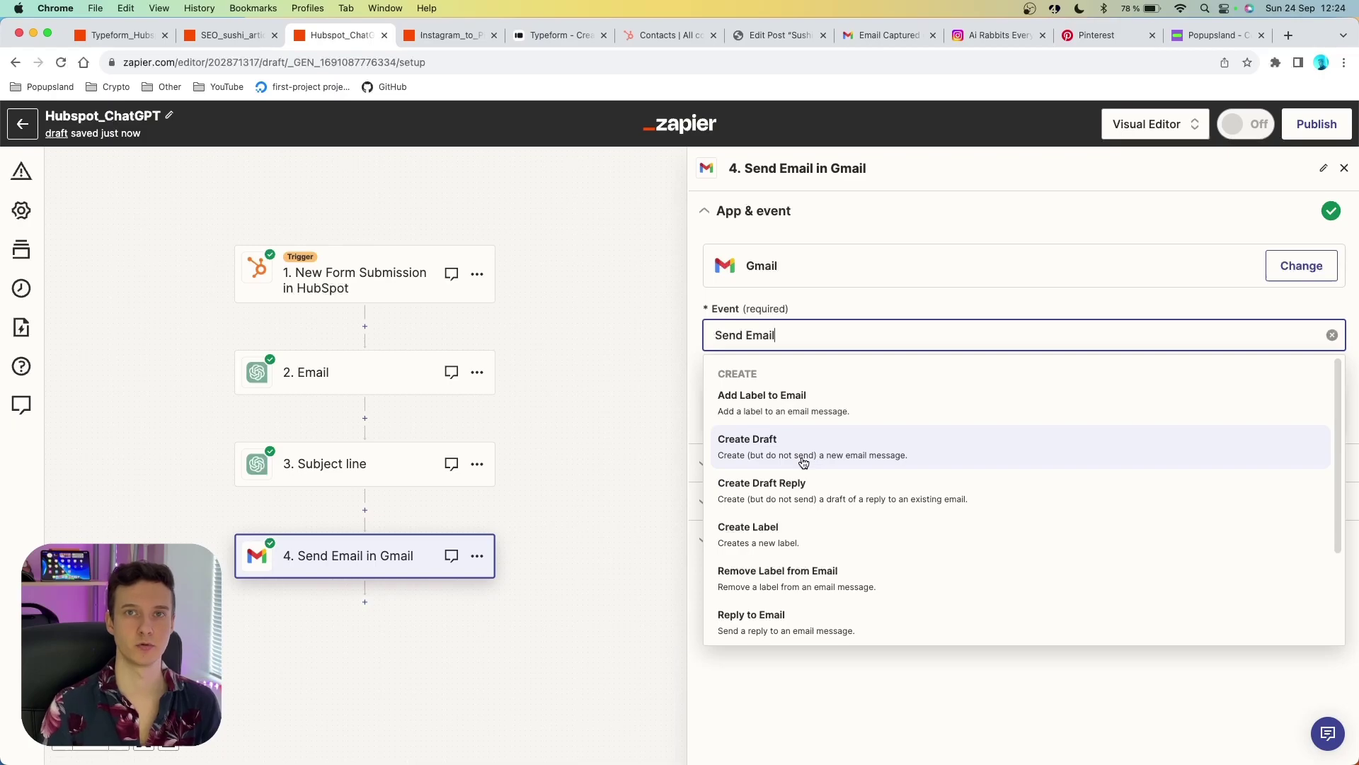
pyautogui.click(707, 299)
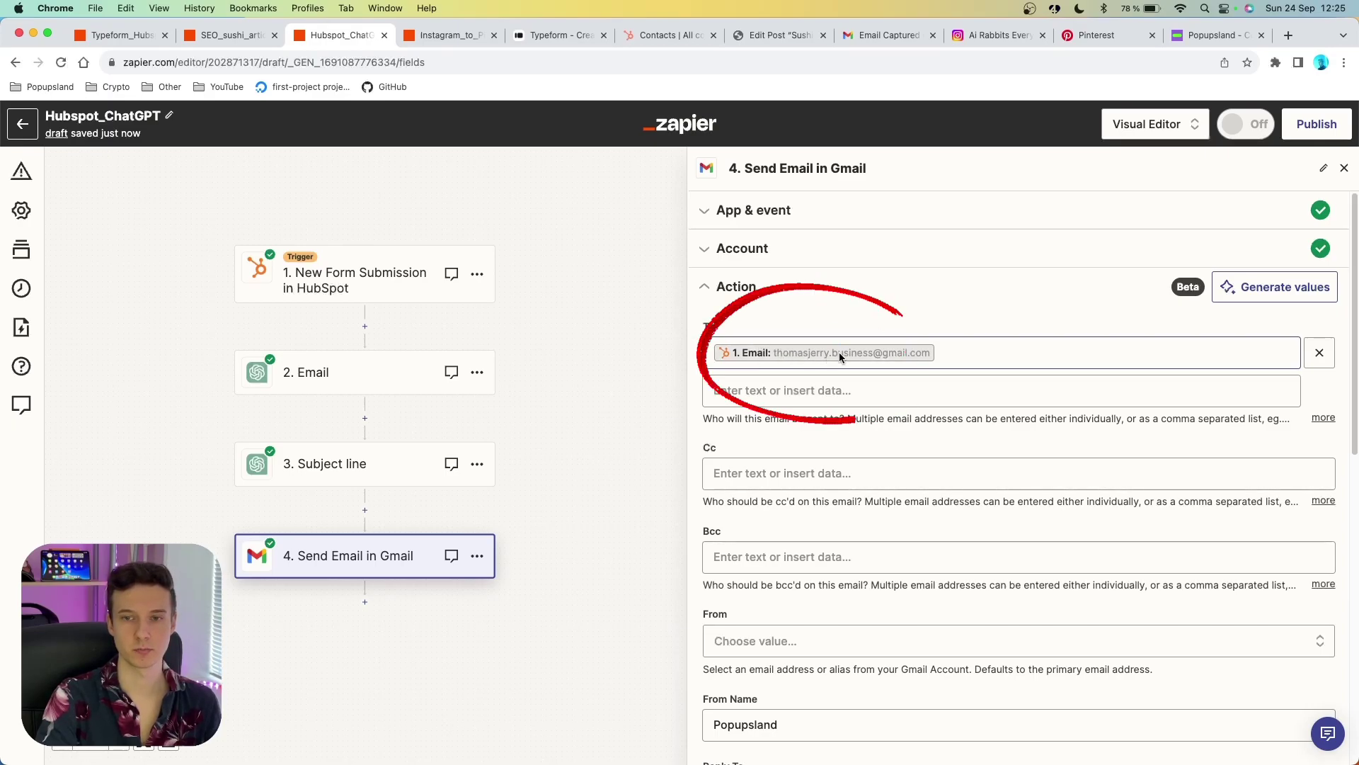
pyautogui.scroll(-4, 895, 358)
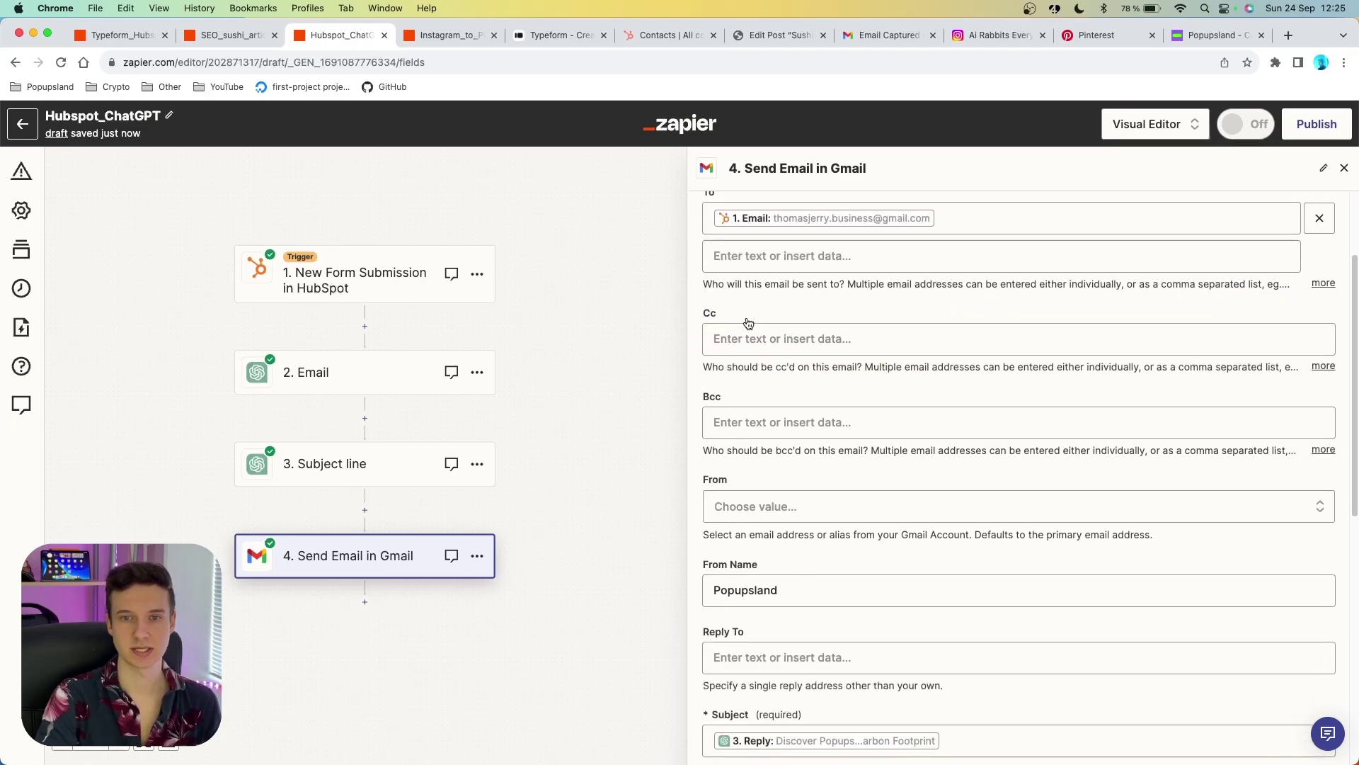
pyautogui.scroll(-5, 745, 337)
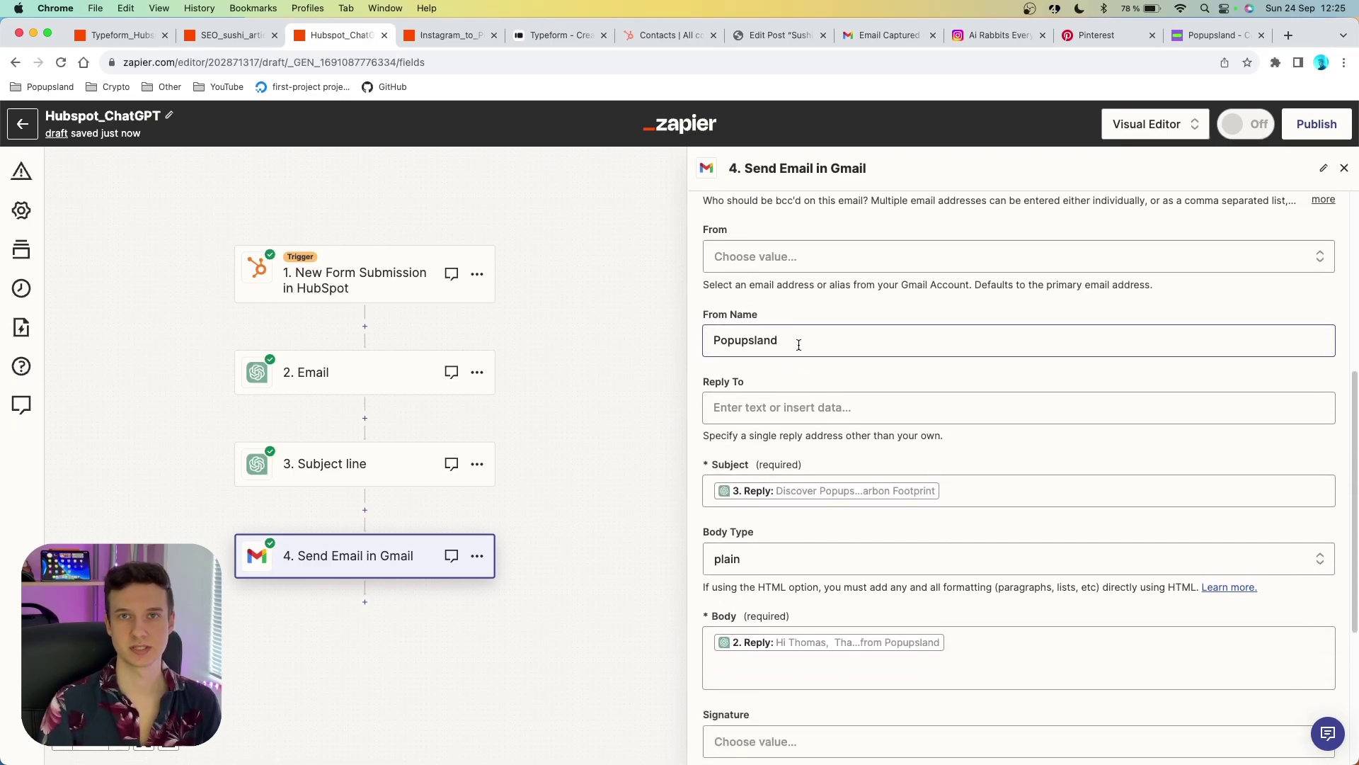
pyautogui.scroll(-3, 798, 345)
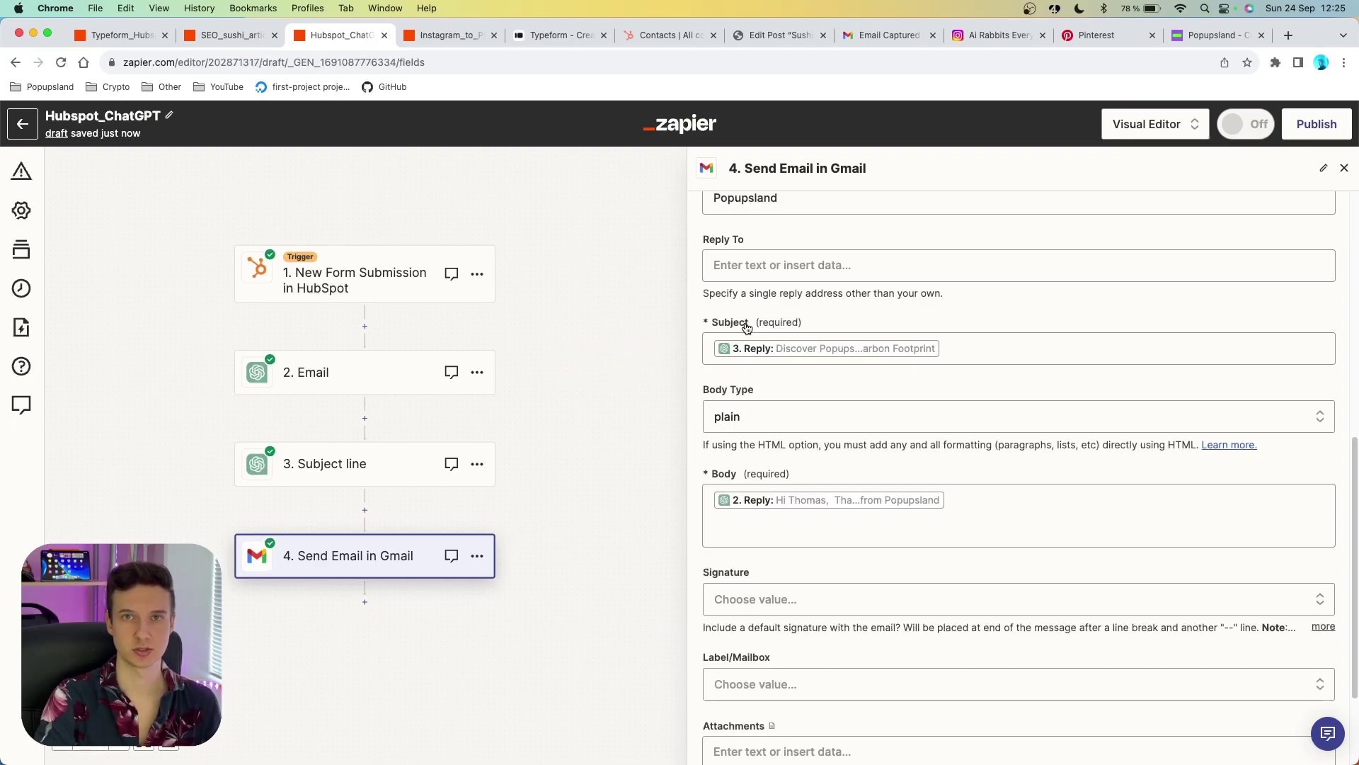
pyautogui.scroll(-1, 747, 327)
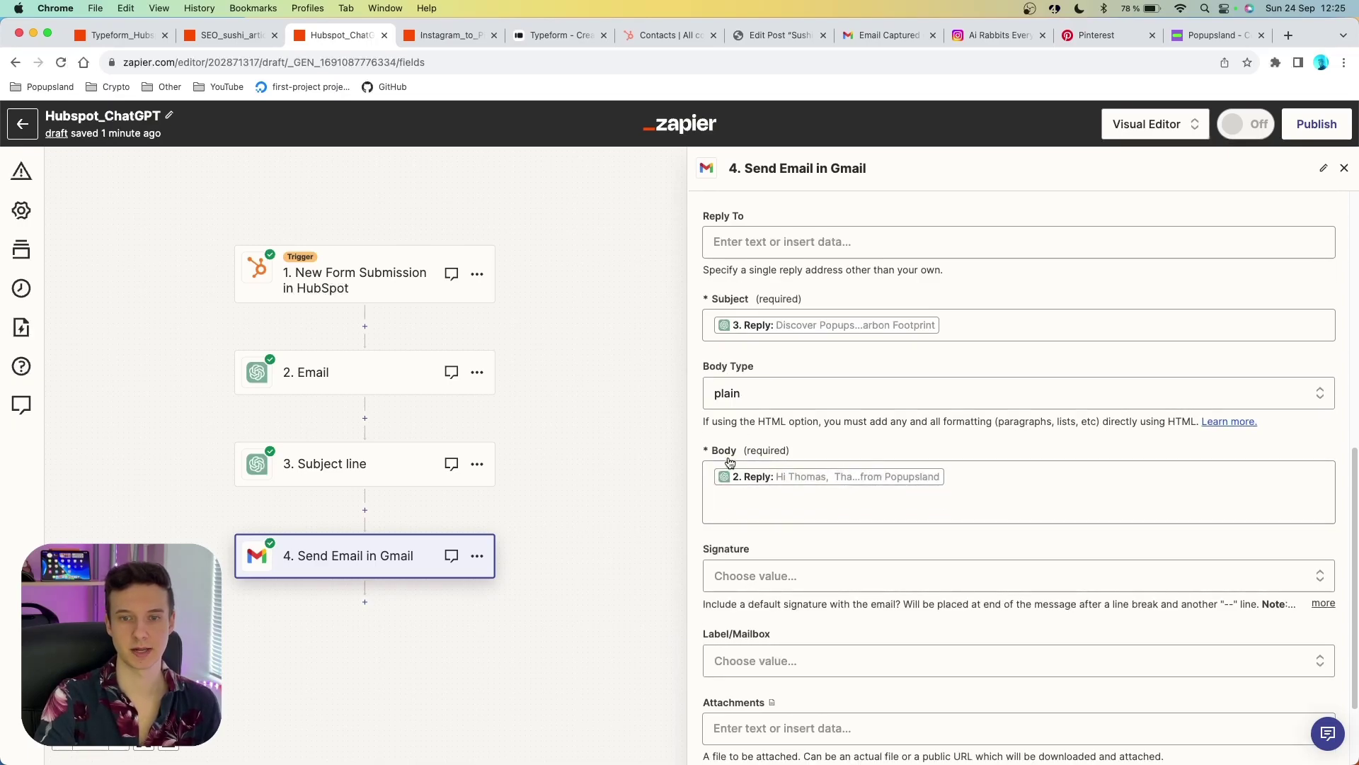
pyautogui.moveTo(779, 484)
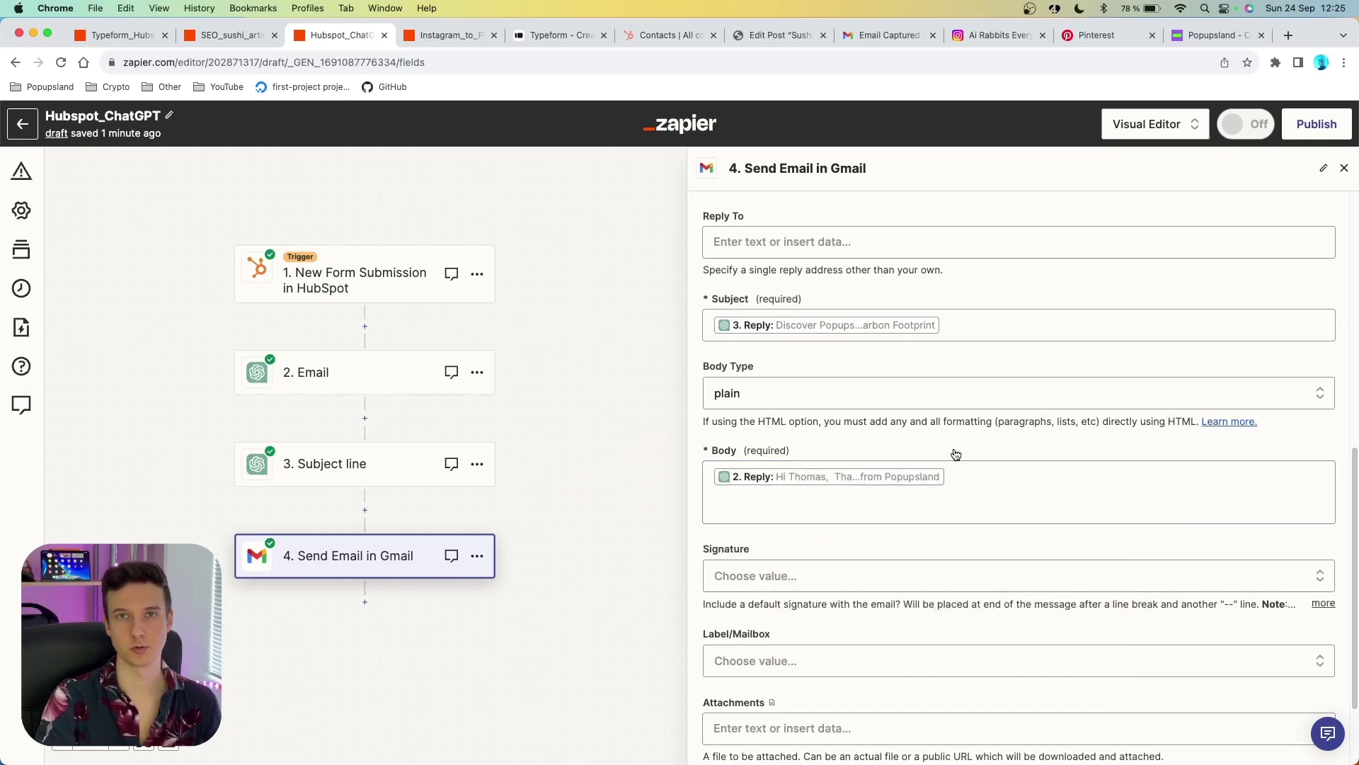
pyautogui.scroll(-3, 774, 543)
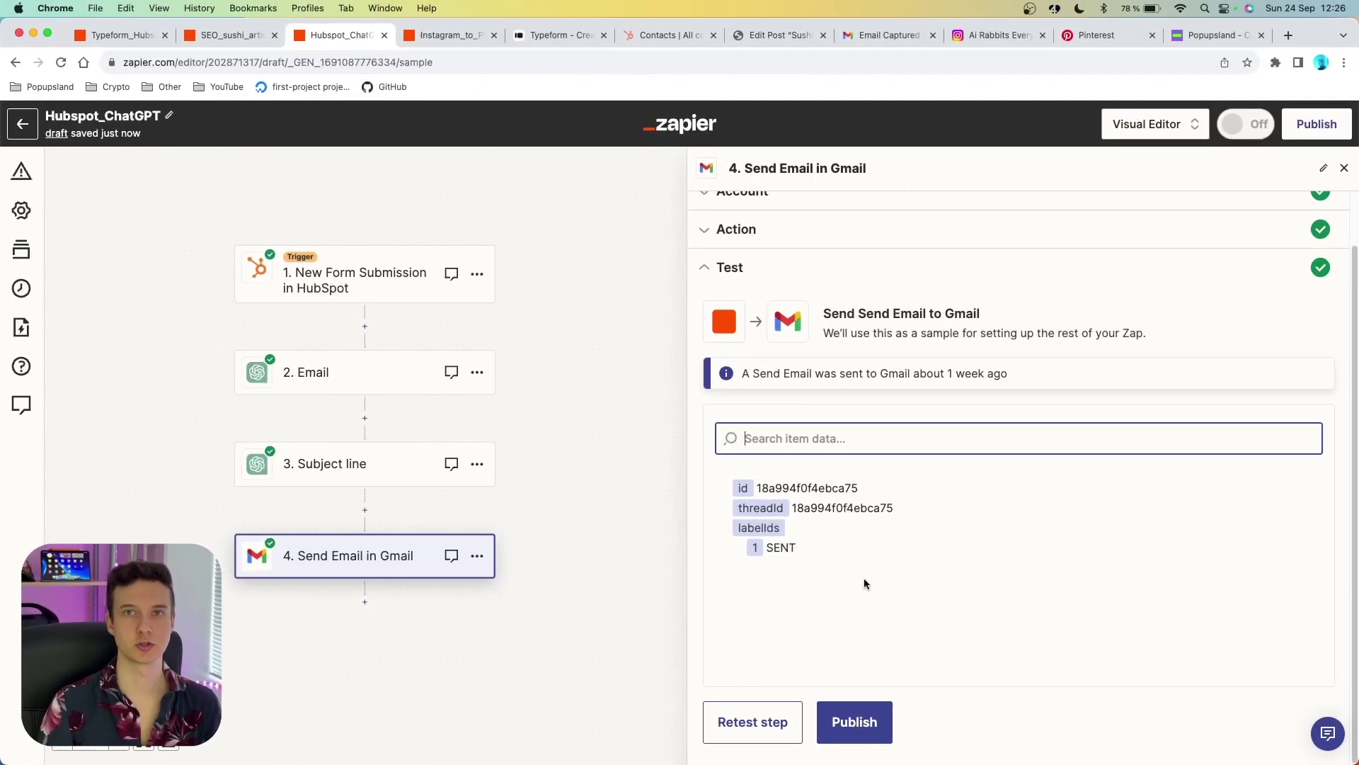
# - Retest the Send Email in Gmail step and open the new Popupsland email in the Gmail inbox
pyautogui.click(772, 720)
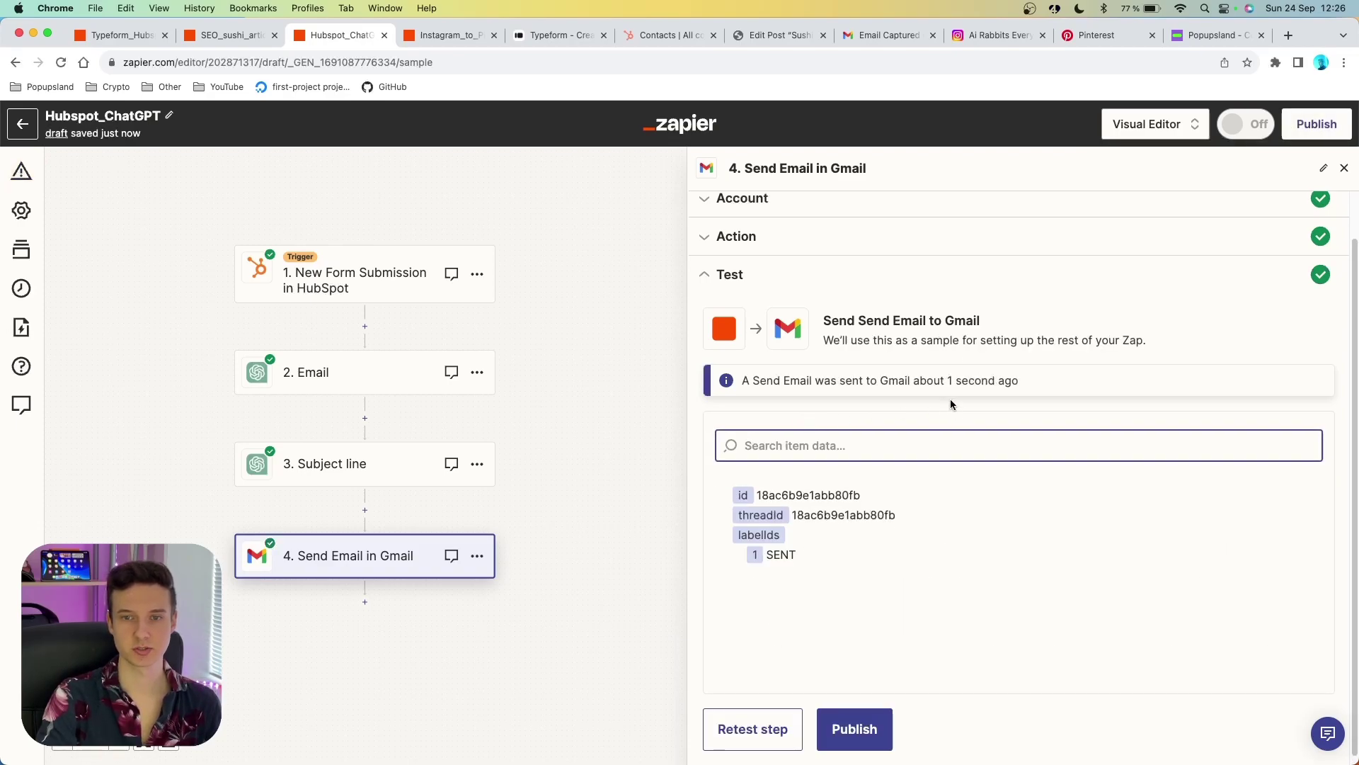
pyautogui.click(890, 34)
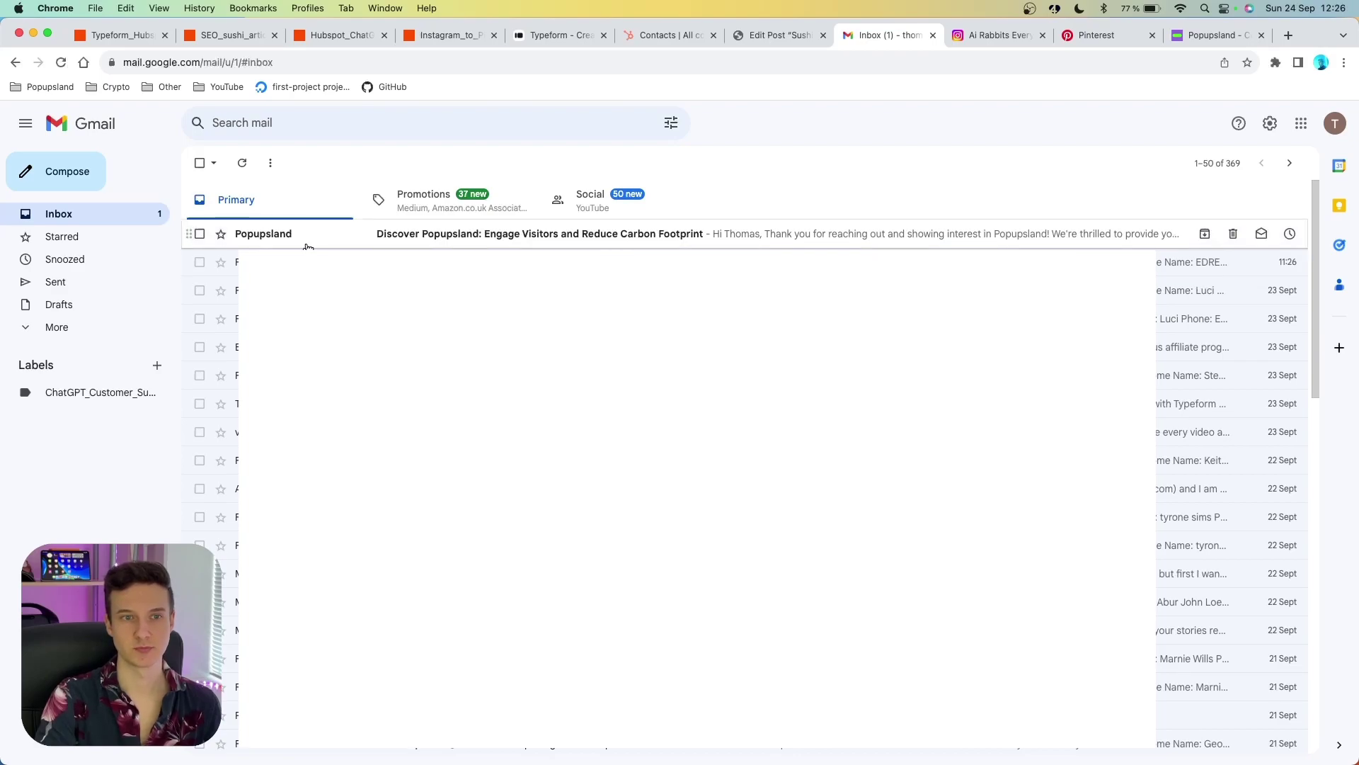
pyautogui.click(432, 238)
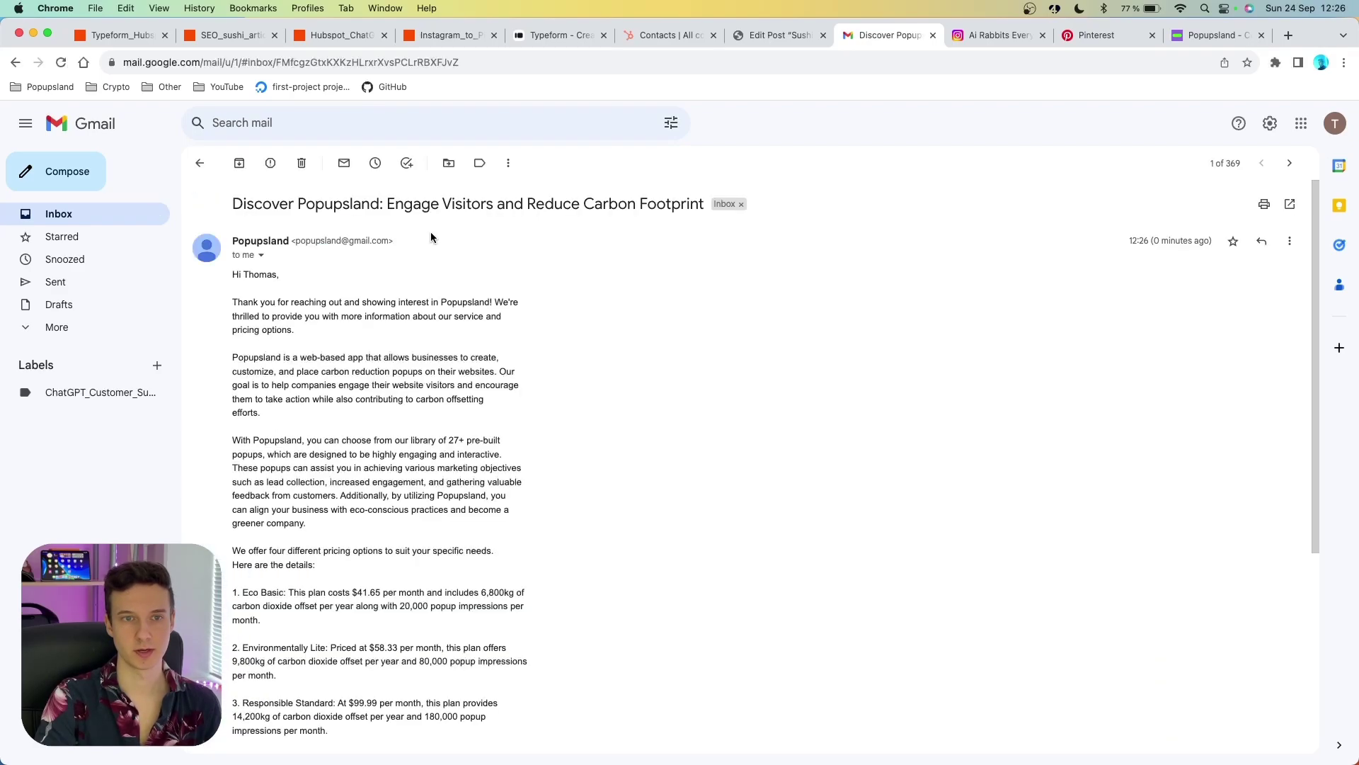
# - Read the received email's subject line, pricing plan details and closing signature
pyautogui.tripleClick(360, 205)
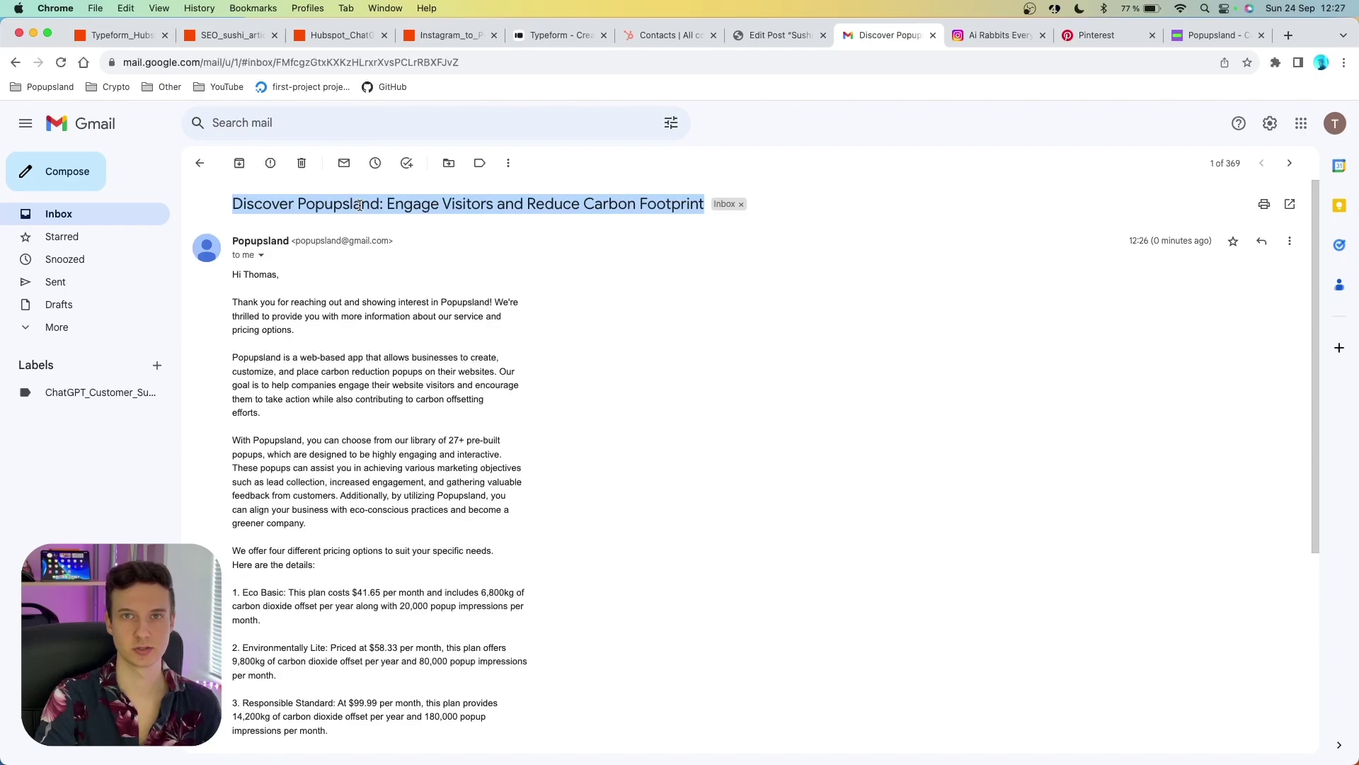
pyautogui.scroll(-3, 231, 228)
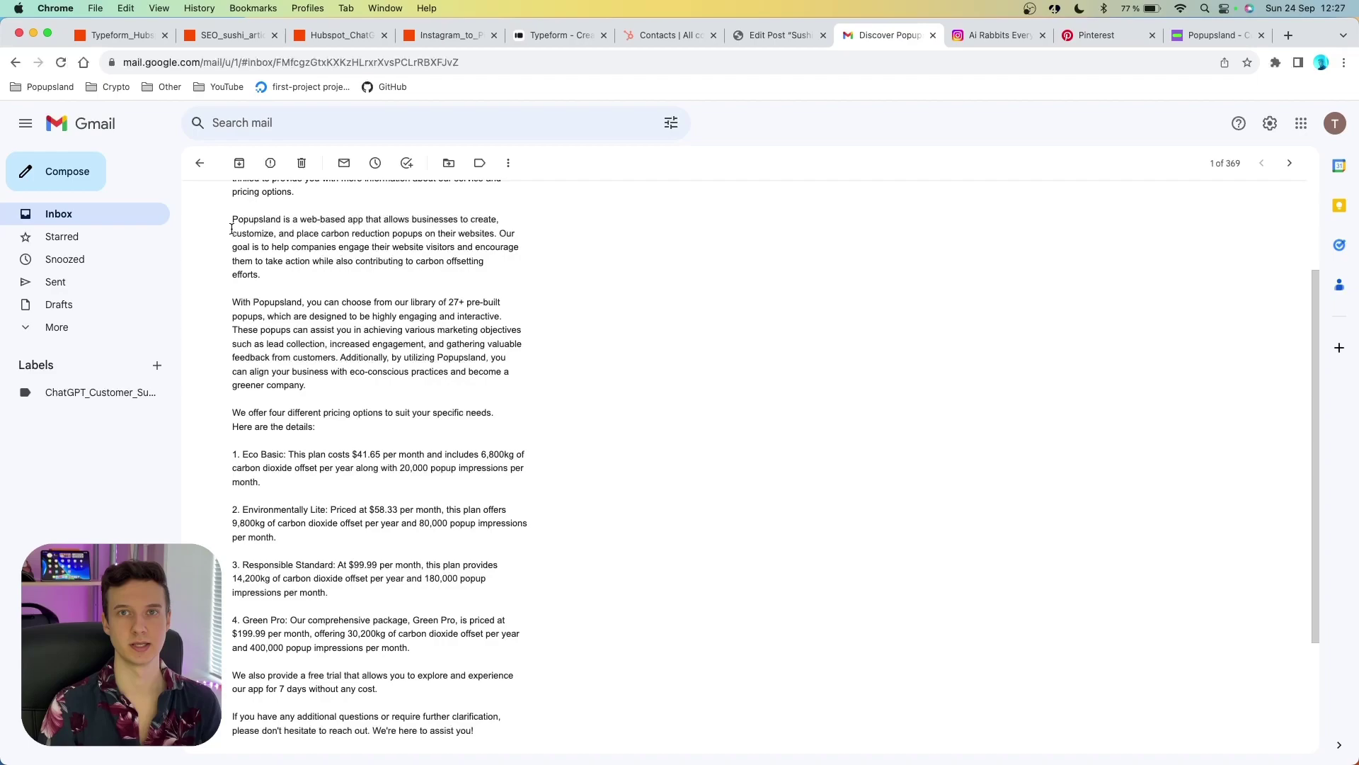
pyautogui.scroll(2, 231, 228)
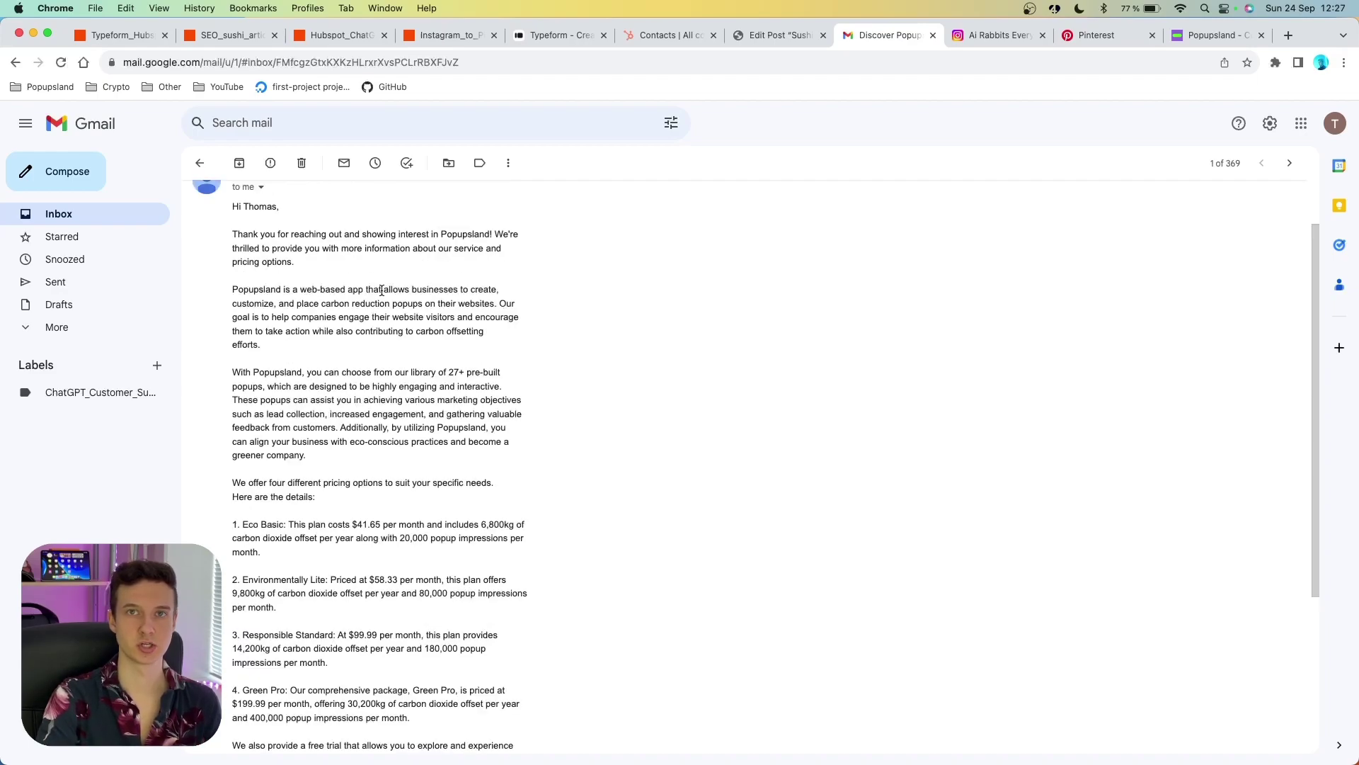
pyautogui.scroll(-6, 432, 446)
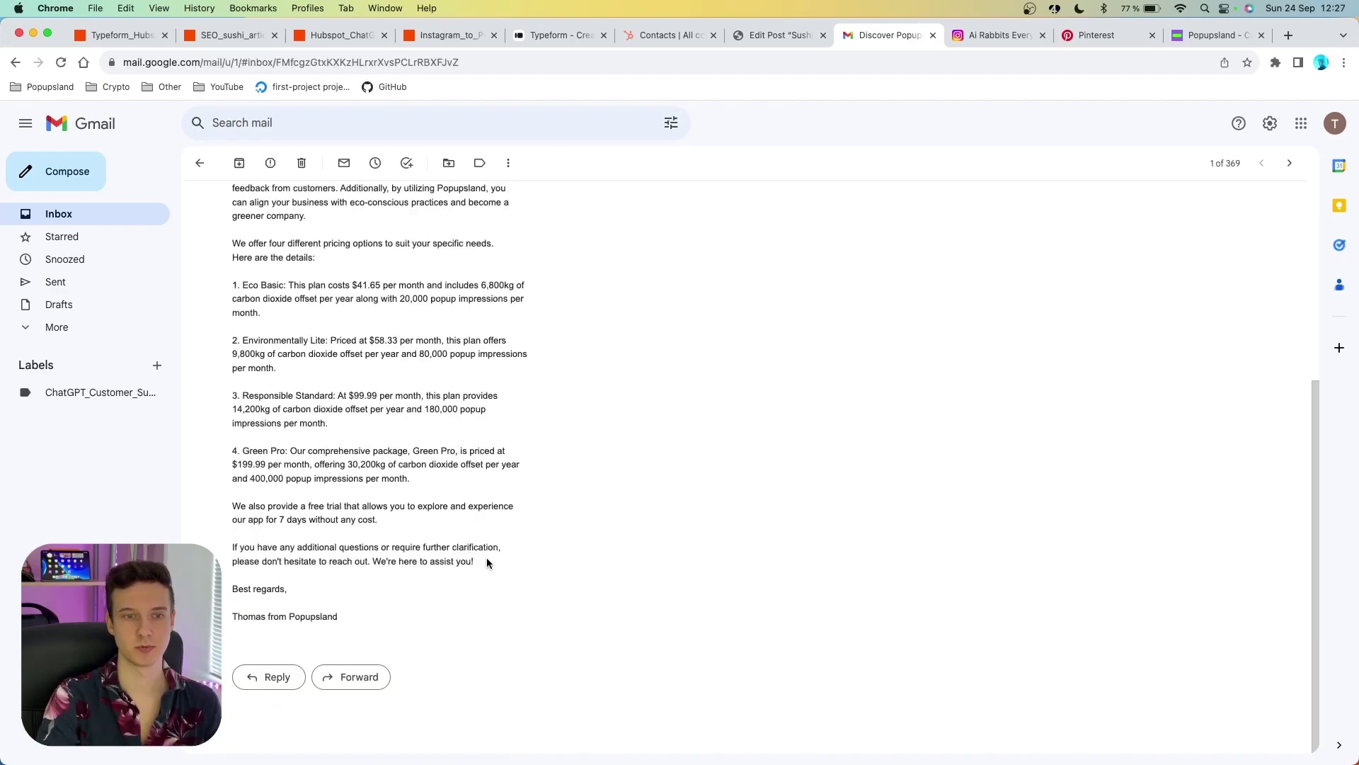
pyautogui.moveTo(464, 517); pyautogui.dragTo(228, 272)
pyautogui.moveTo(231, 587); pyautogui.dragTo(355, 614)
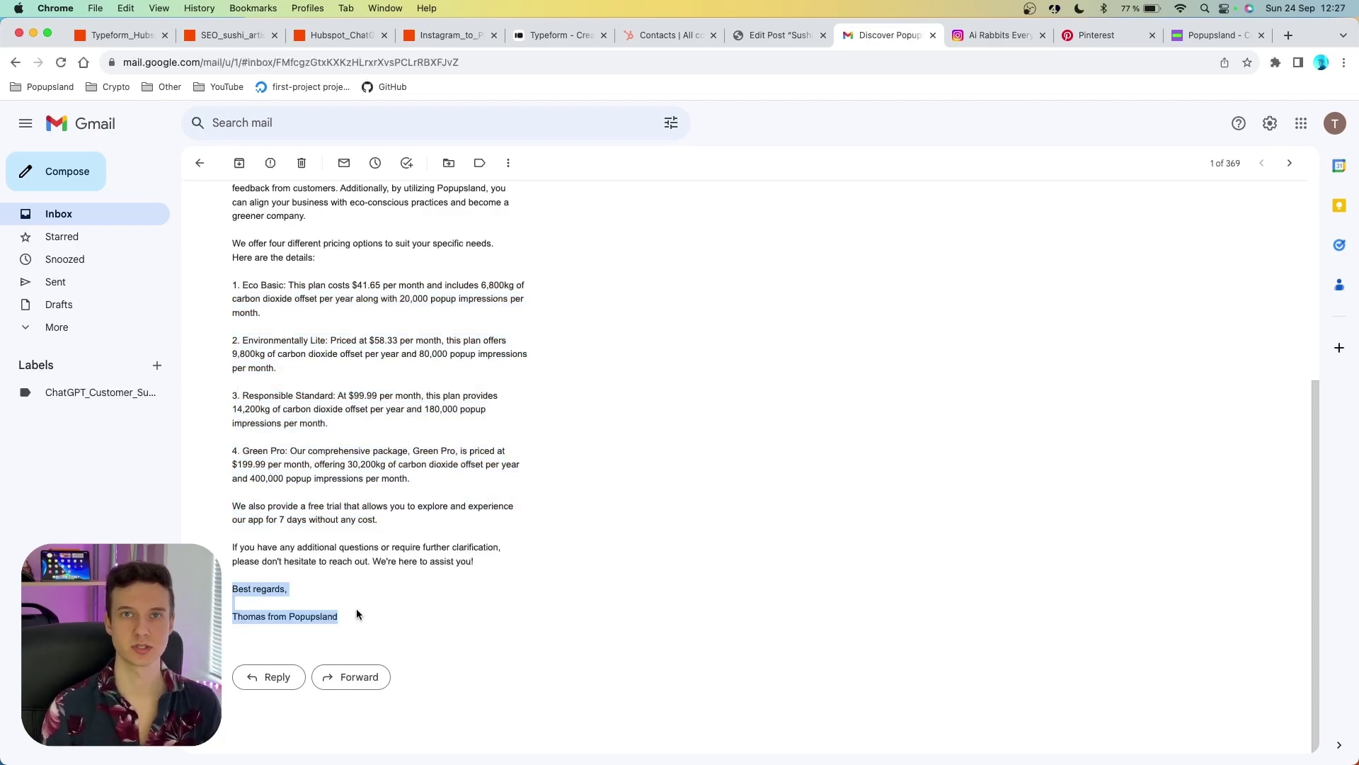
# - Switch to the Instagram_to_Pinterest Zap and choose Ai Rabbits Everyday as the trigger's Instagram account
pyautogui.press('super+4')
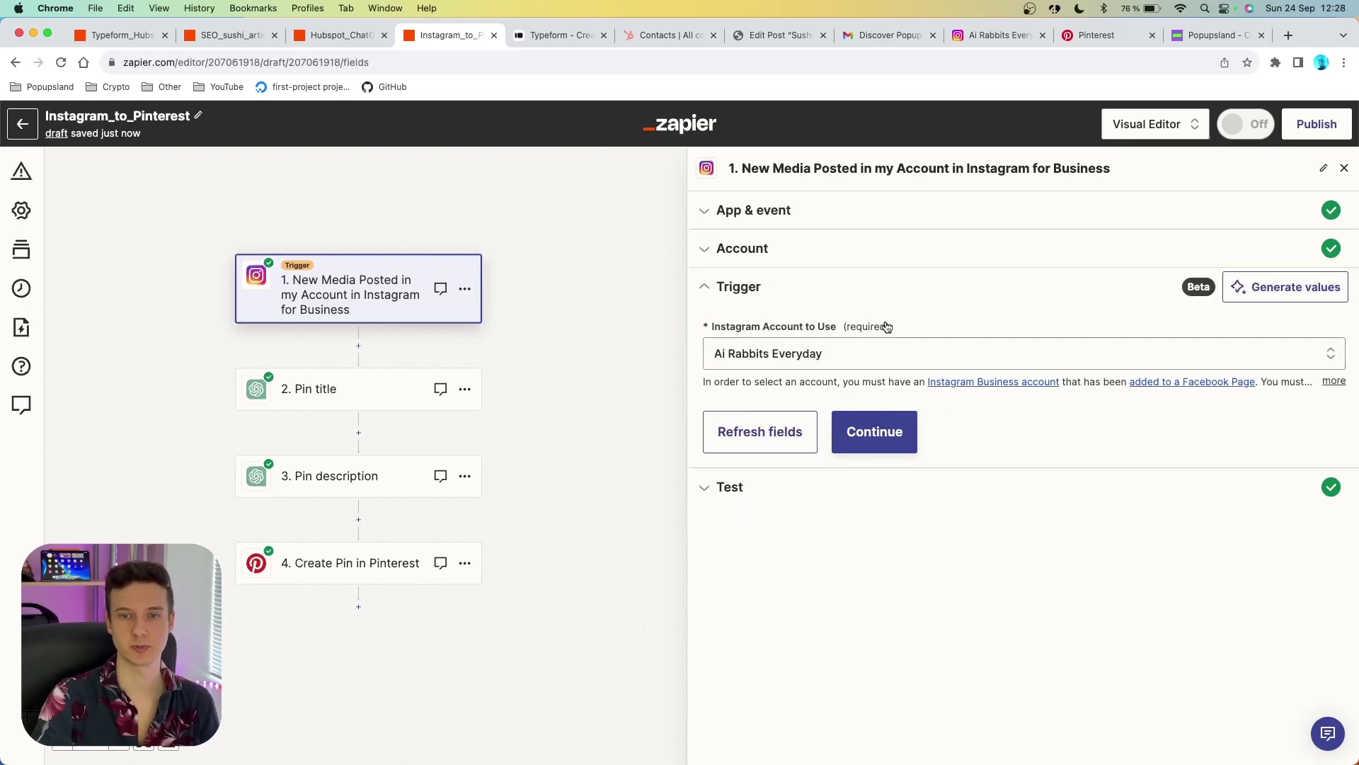
pyautogui.click(908, 352)
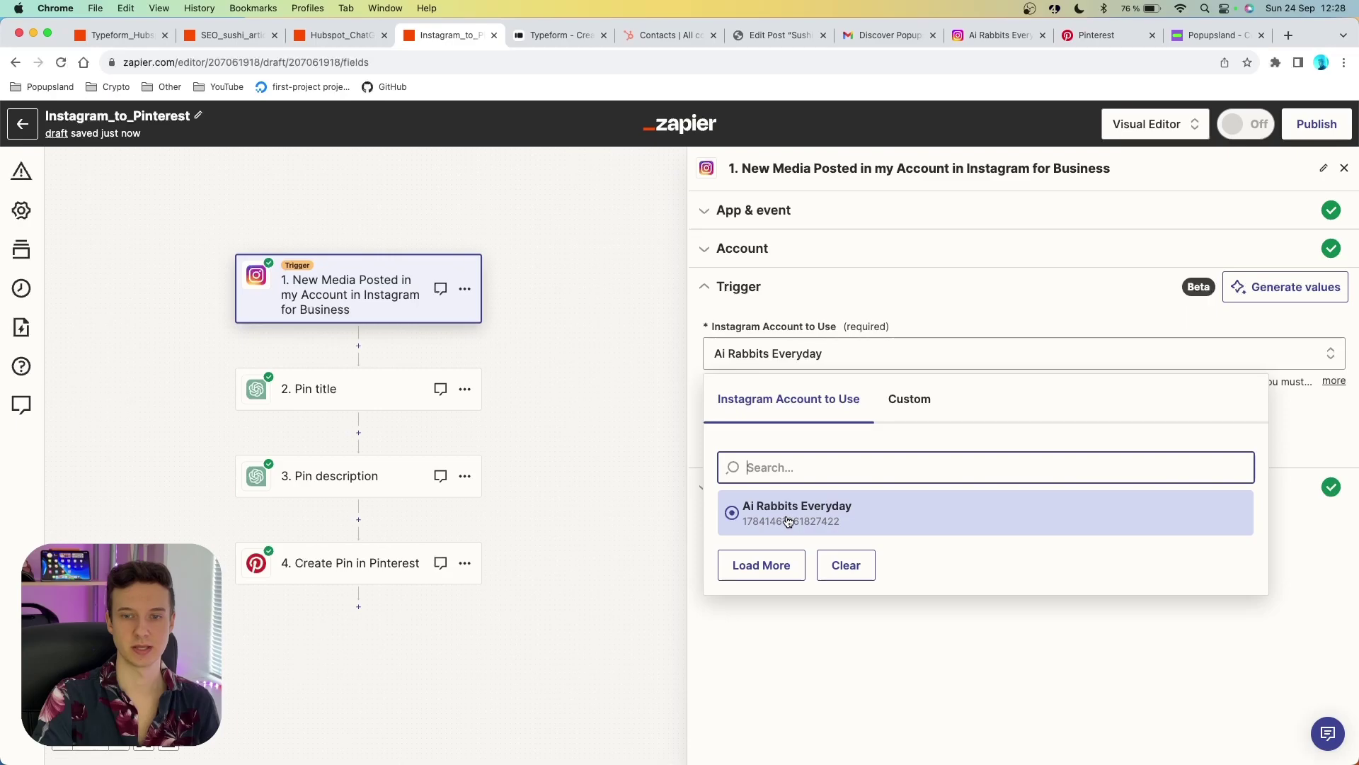
pyautogui.click(841, 522)
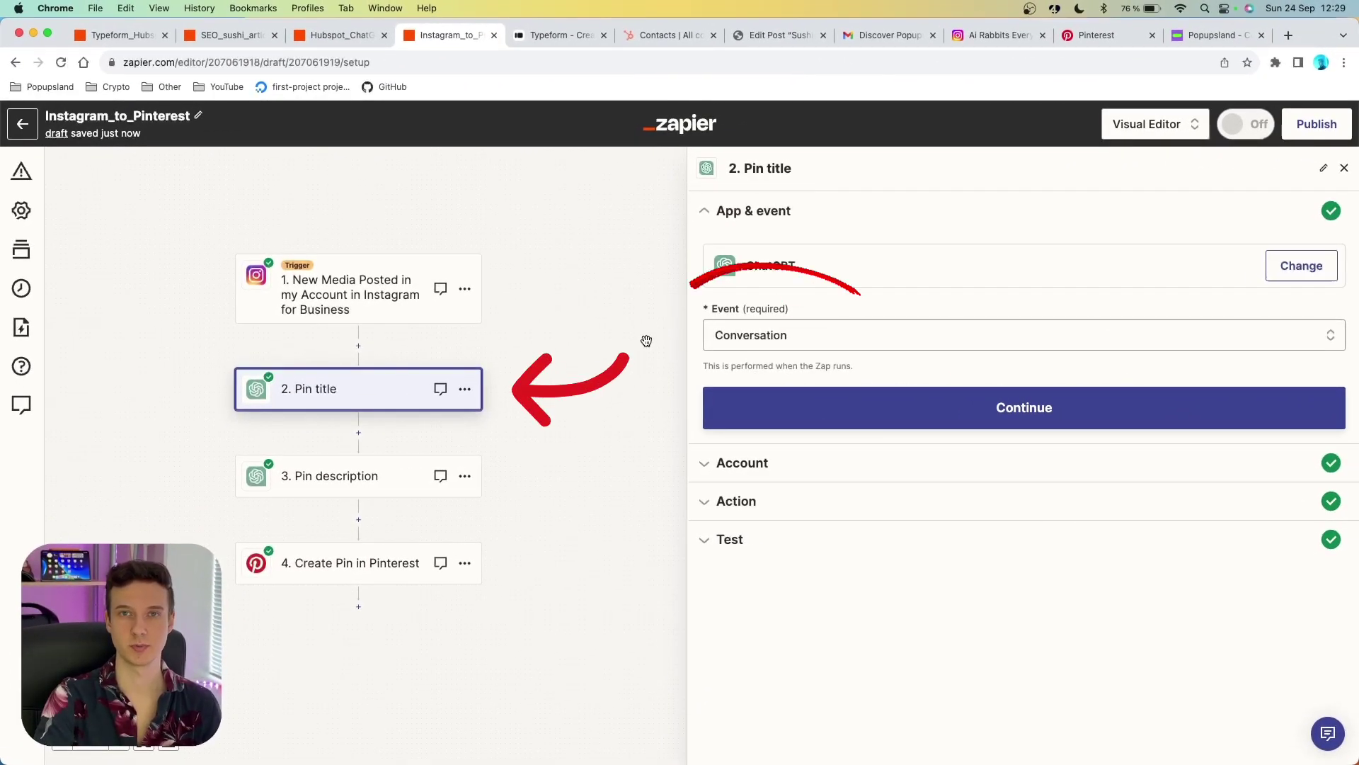
# - Examine the context, photo caption, details and title instruction in the Pin title step's prompt, plus its model and memory key
pyautogui.click(779, 501)
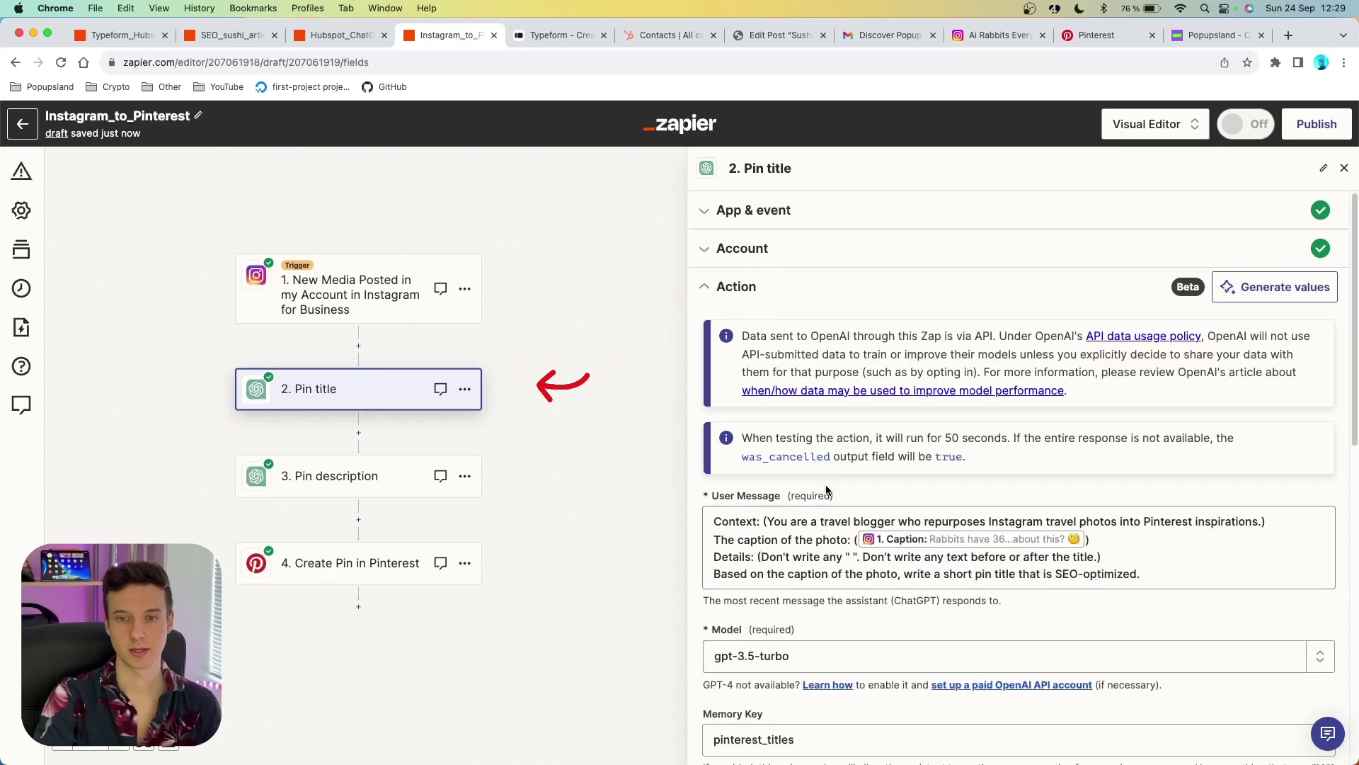
pyautogui.scroll(-3, 709, 339)
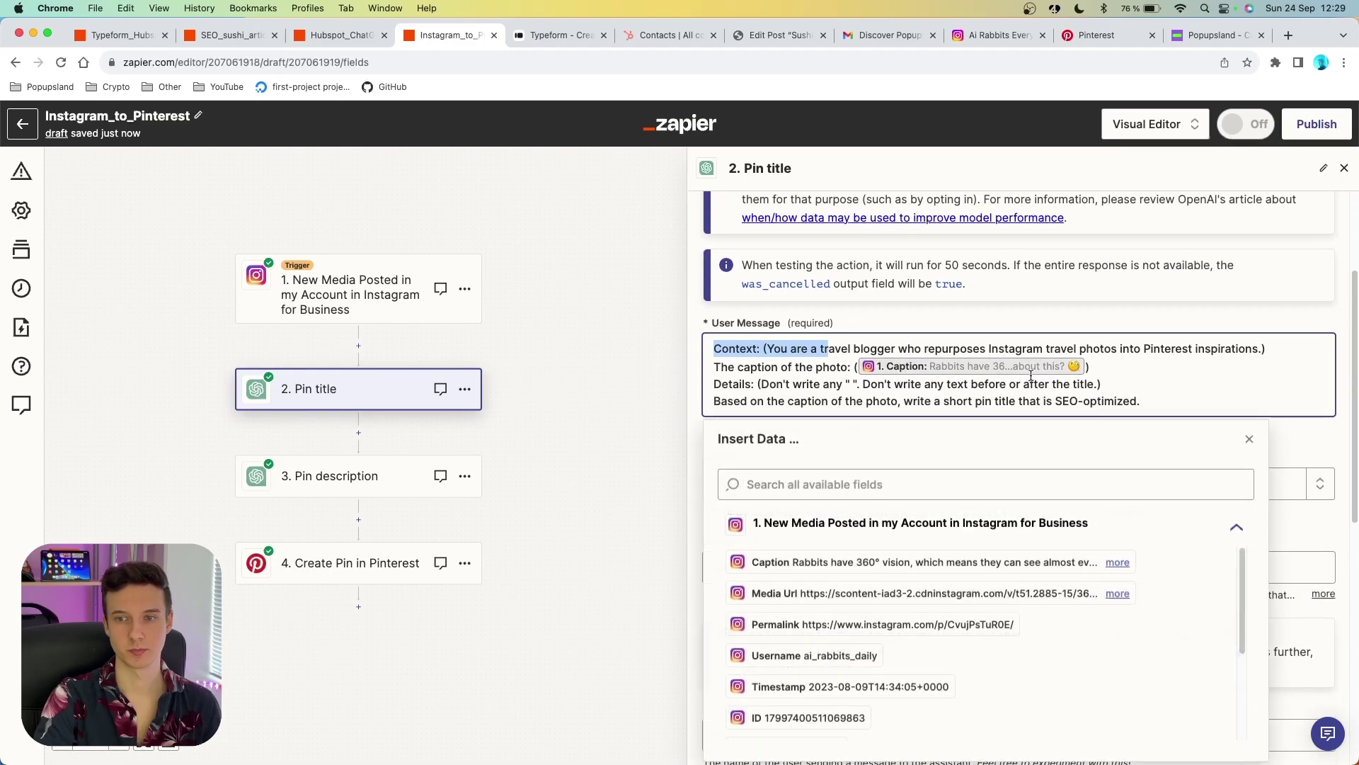
pyautogui.tripleClick(735, 349)
pyautogui.click(738, 367)
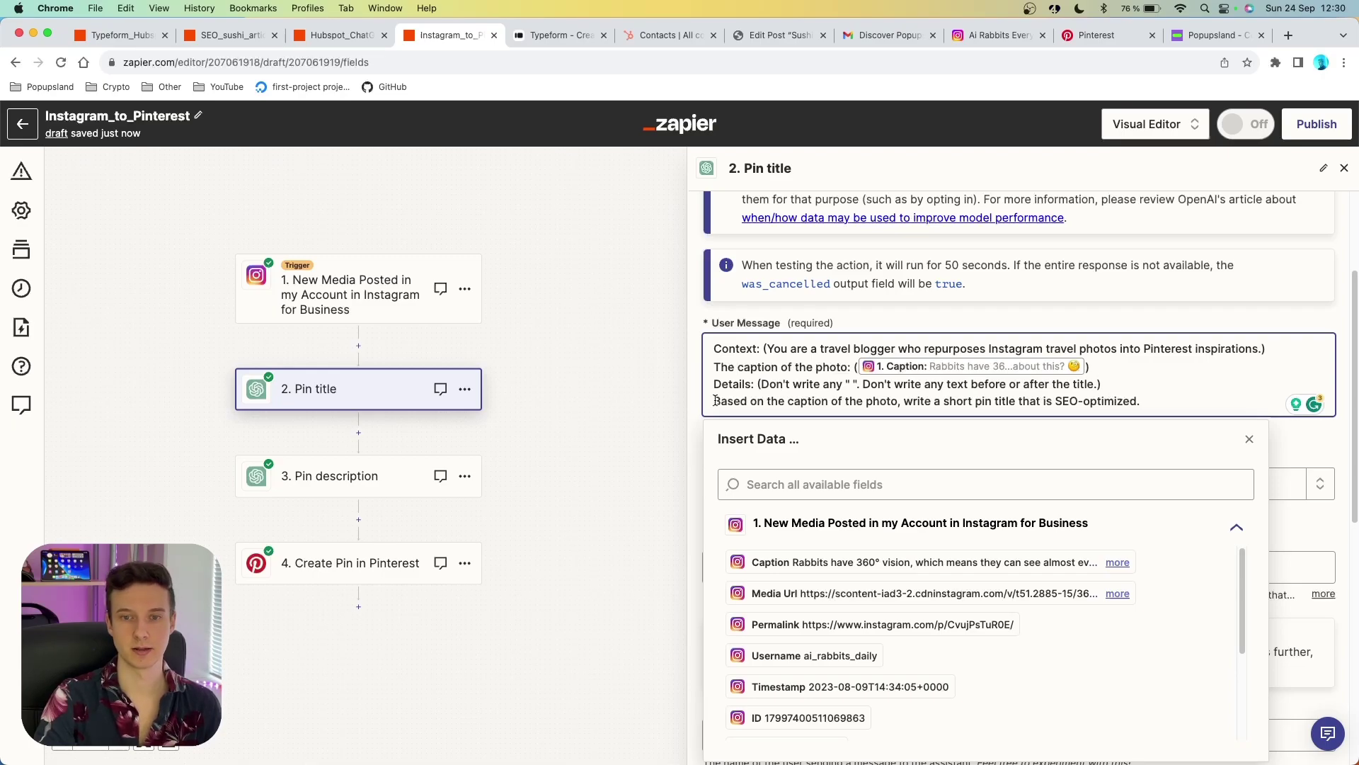
pyautogui.moveTo(714, 401); pyautogui.dragTo(1151, 401)
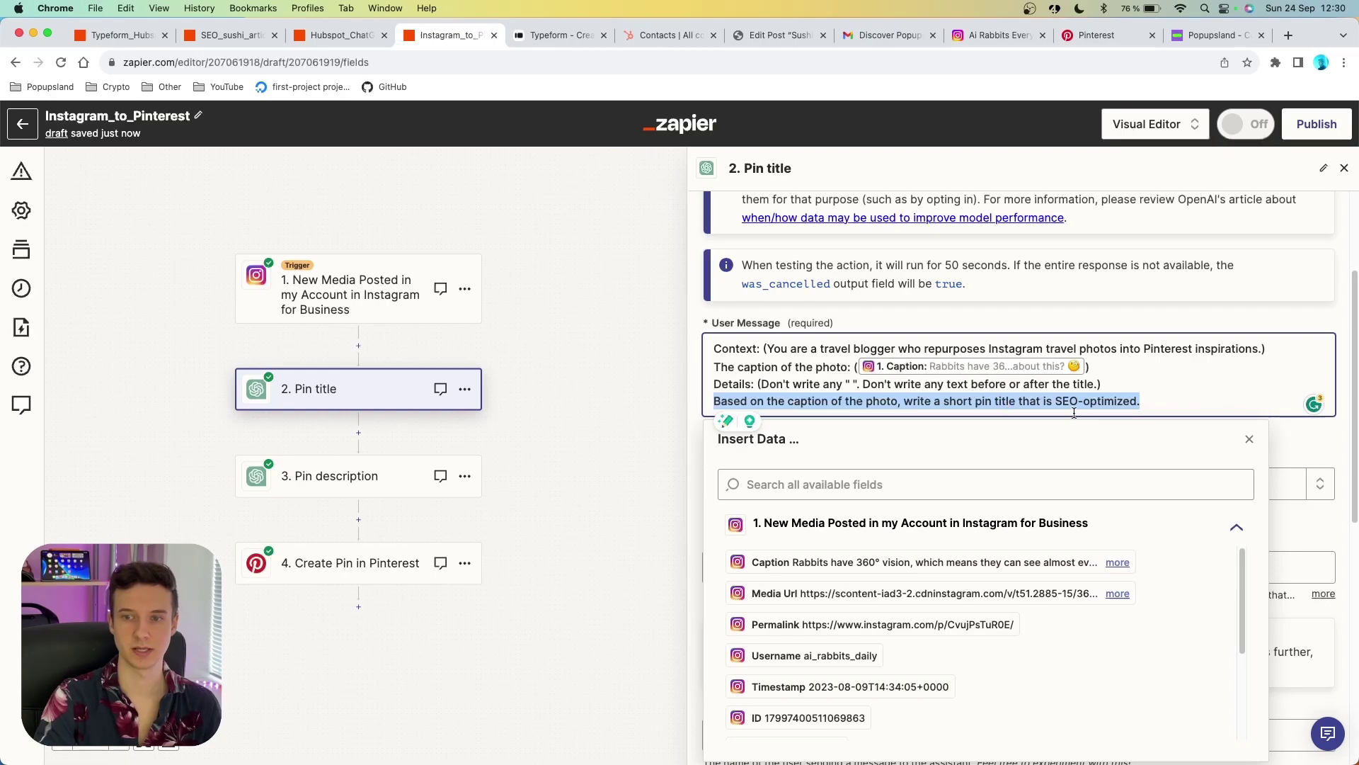
pyautogui.click(1223, 309)
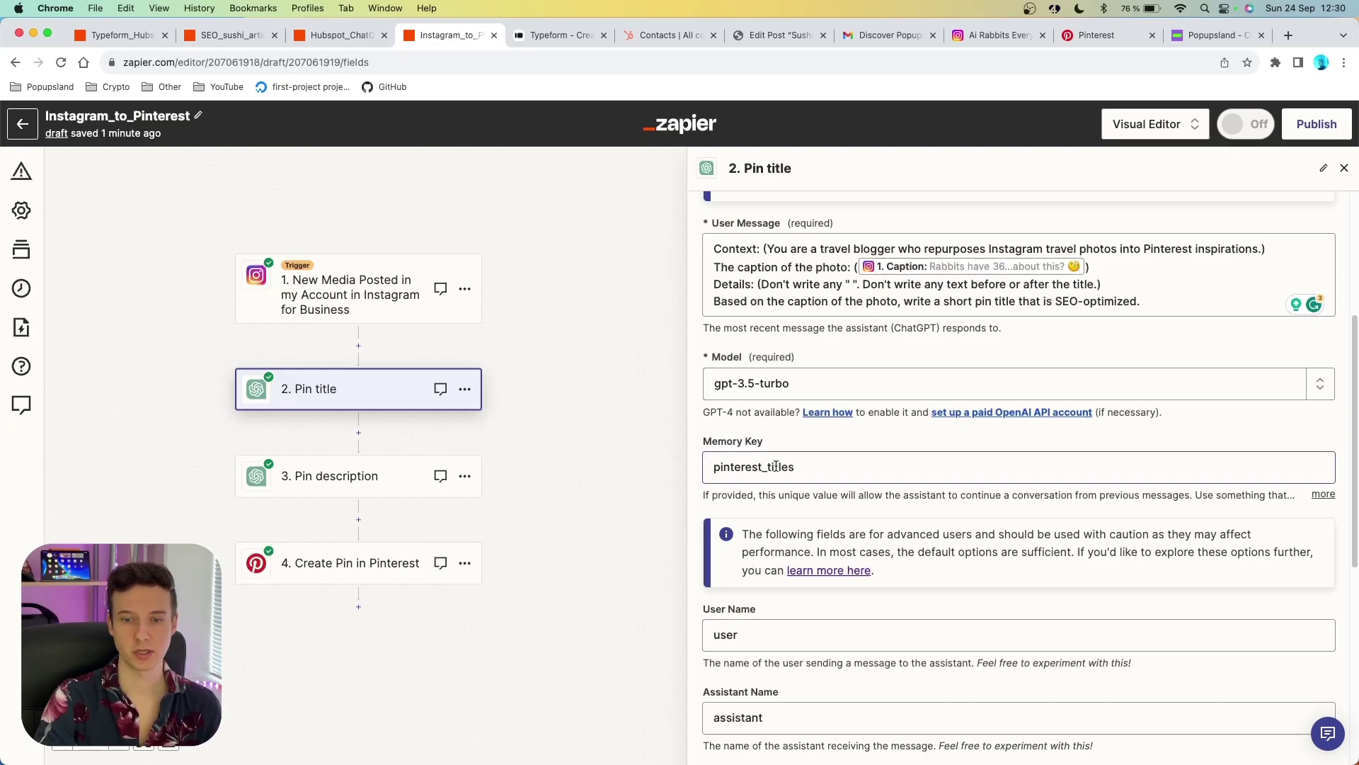
# - Open the Pin description step's action settings and examine its prompt, model and memory key
pyautogui.click(397, 475)
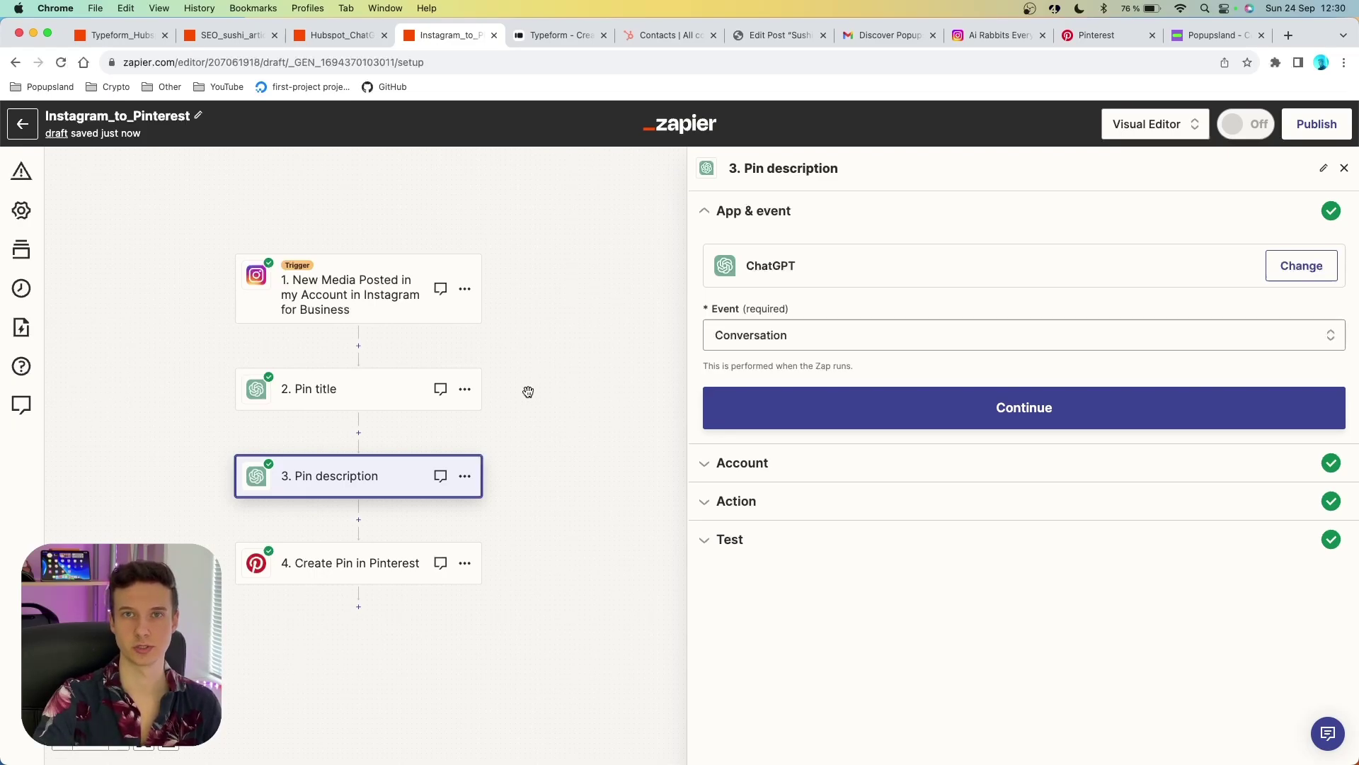
pyautogui.press('super+Tab')
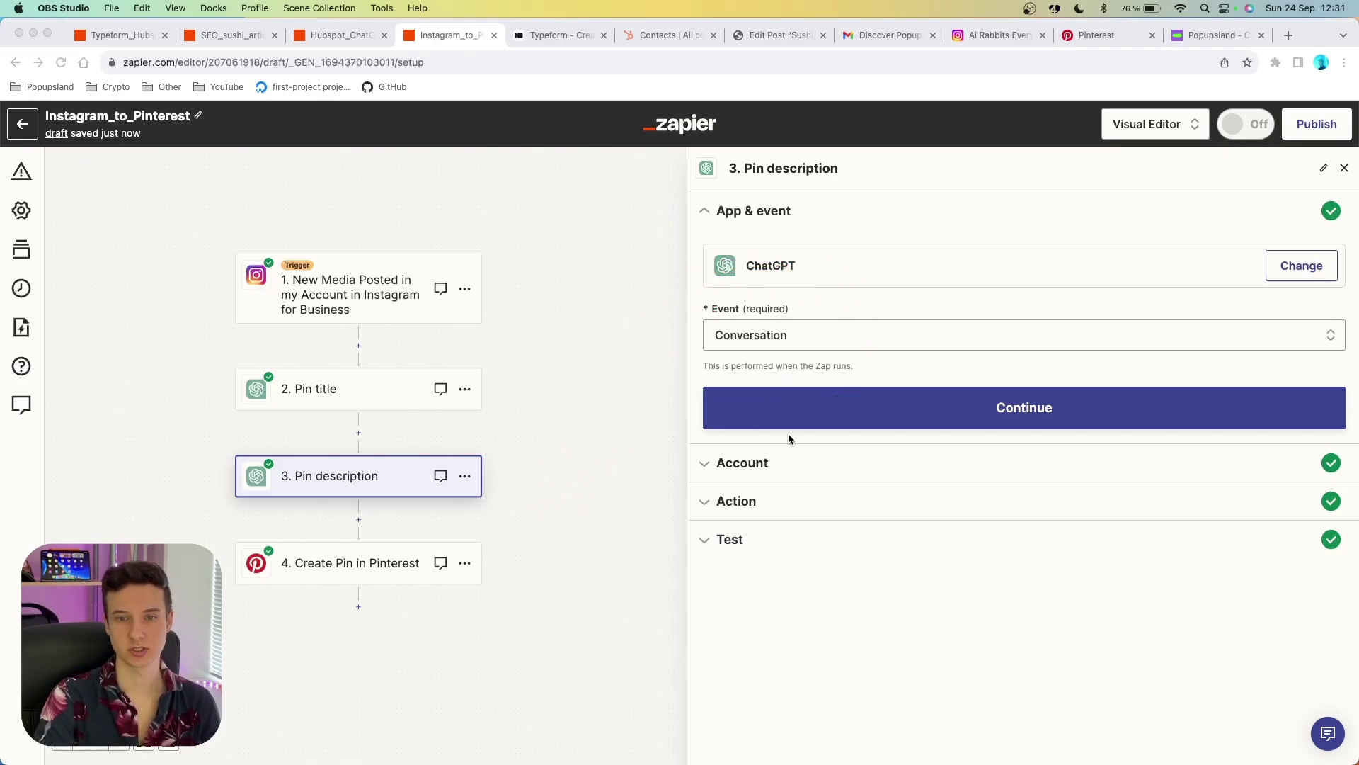
pyautogui.click(779, 500)
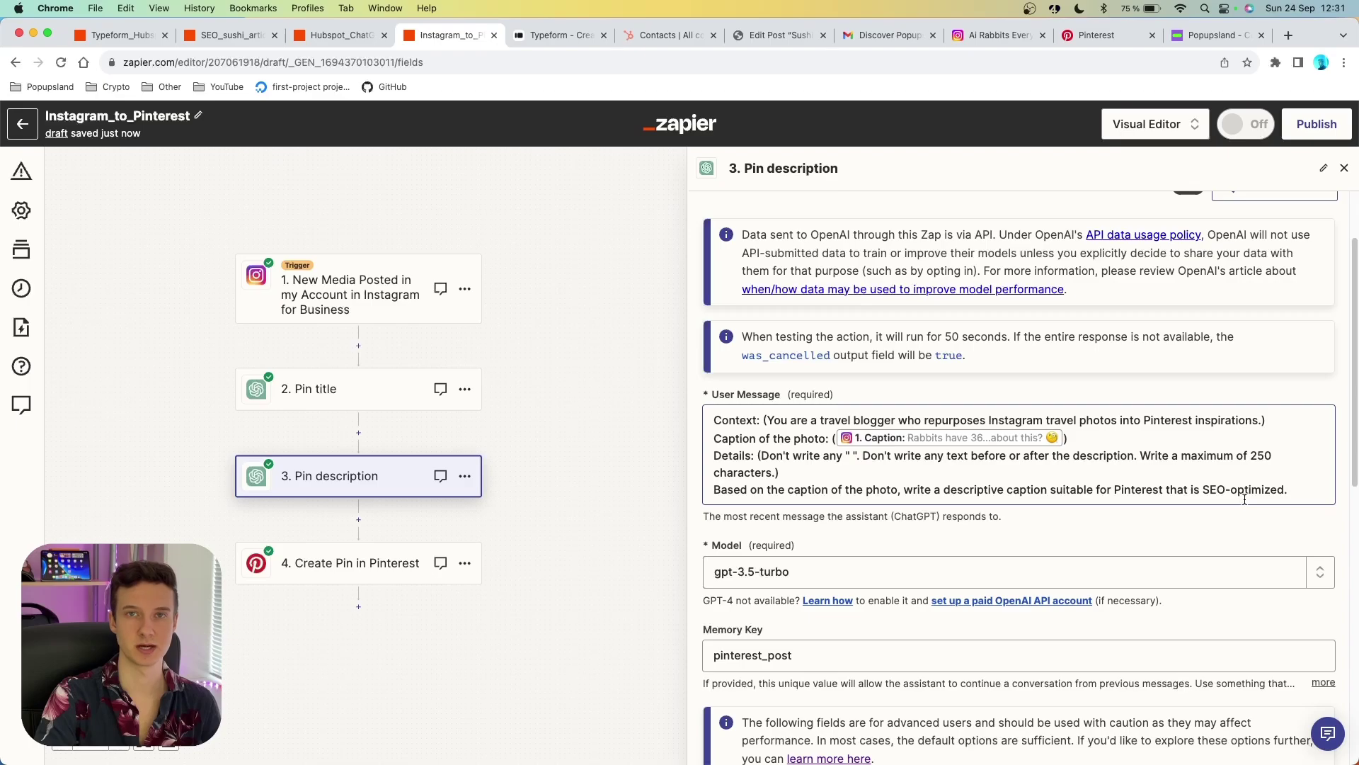
# - Check the Pin description step's remaining fields, and open the Create Pin in Pinterest step to review its available events
pyautogui.scroll(-7, 1111, 450)
pyautogui.scroll(4, 1111, 450)
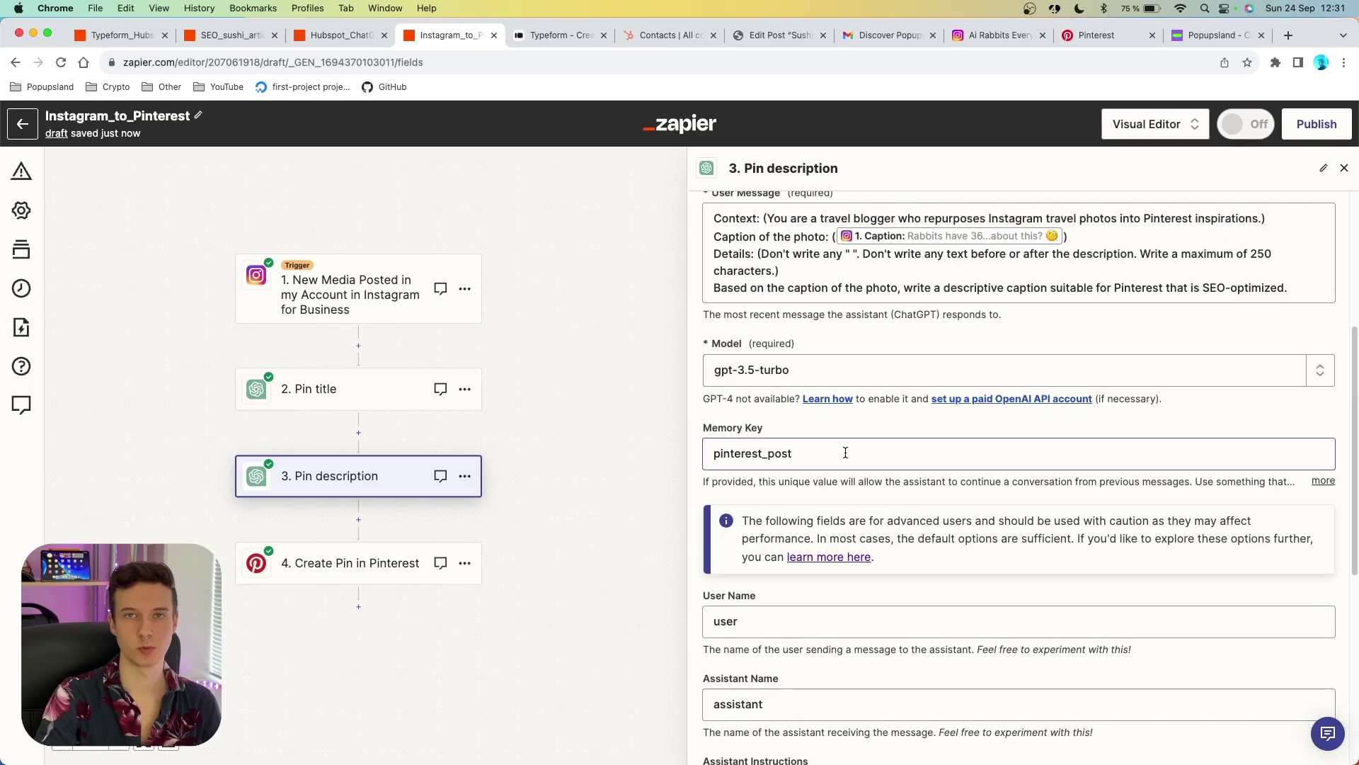
pyautogui.click(351, 563)
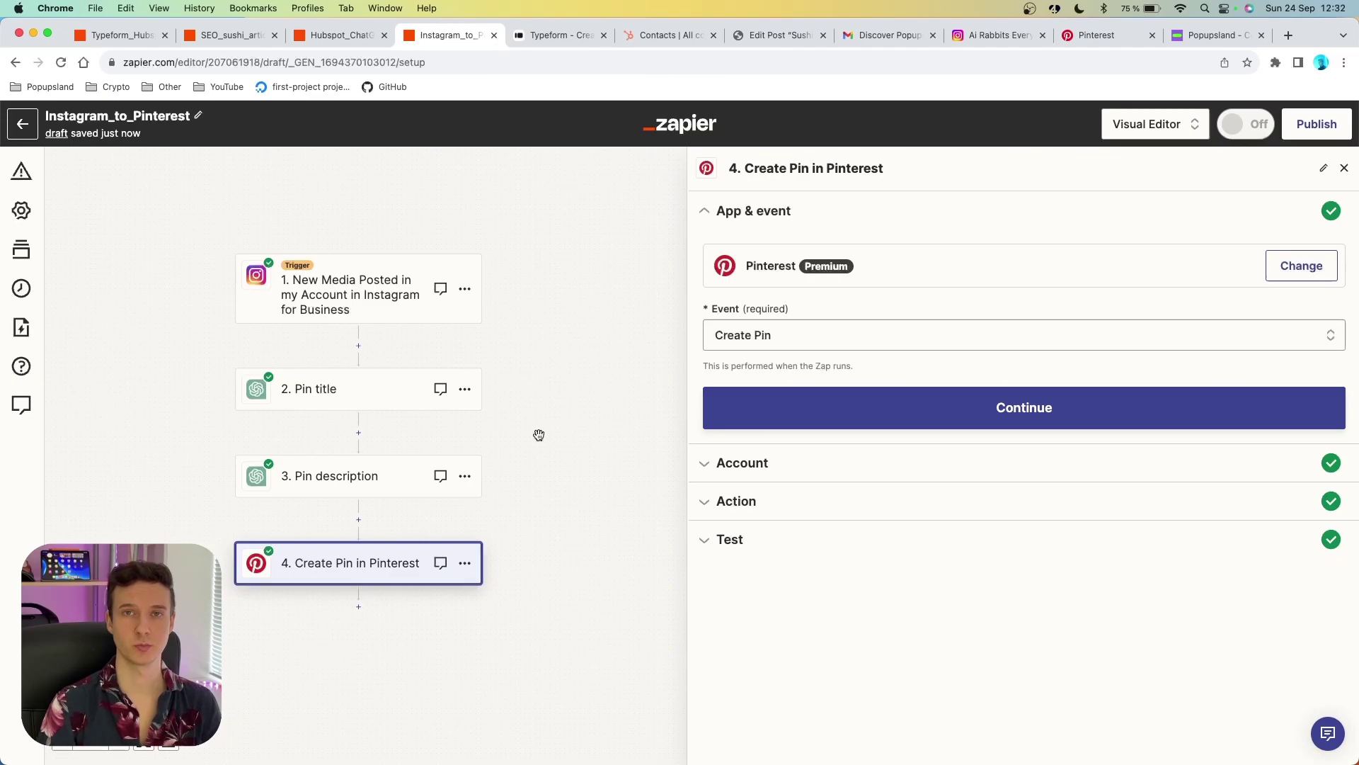
pyautogui.click(731, 335)
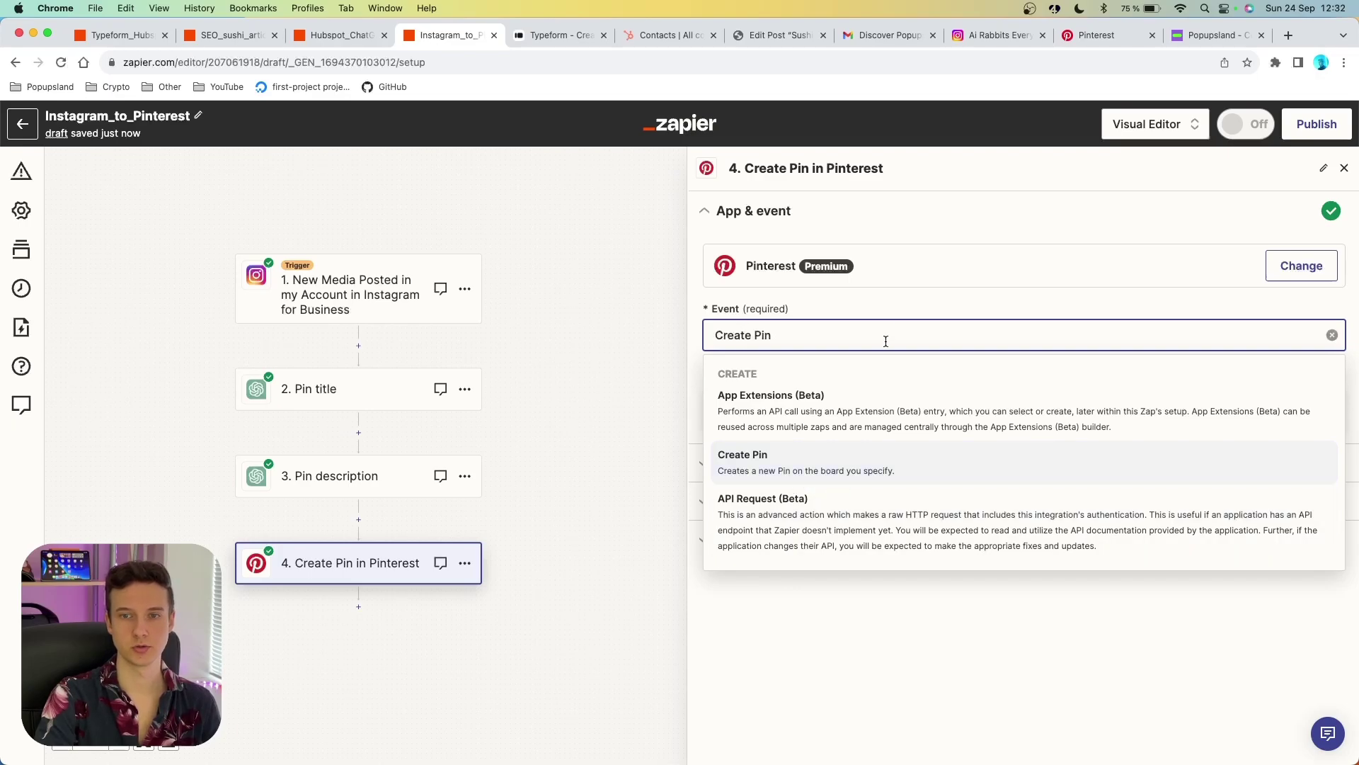
pyautogui.click(901, 301)
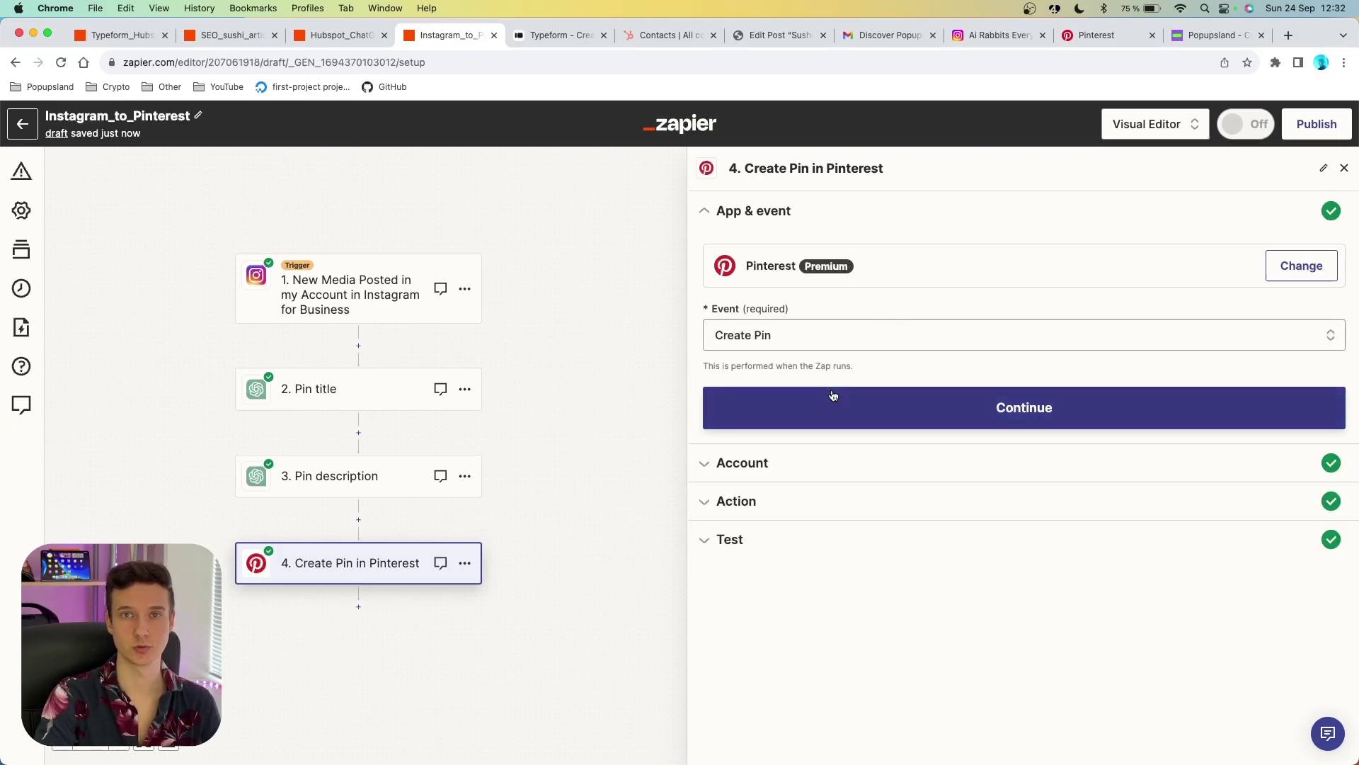
# - Examine the Create Pin action's board, image, link, title and description fields, including the data available for the image
pyautogui.click(786, 405)
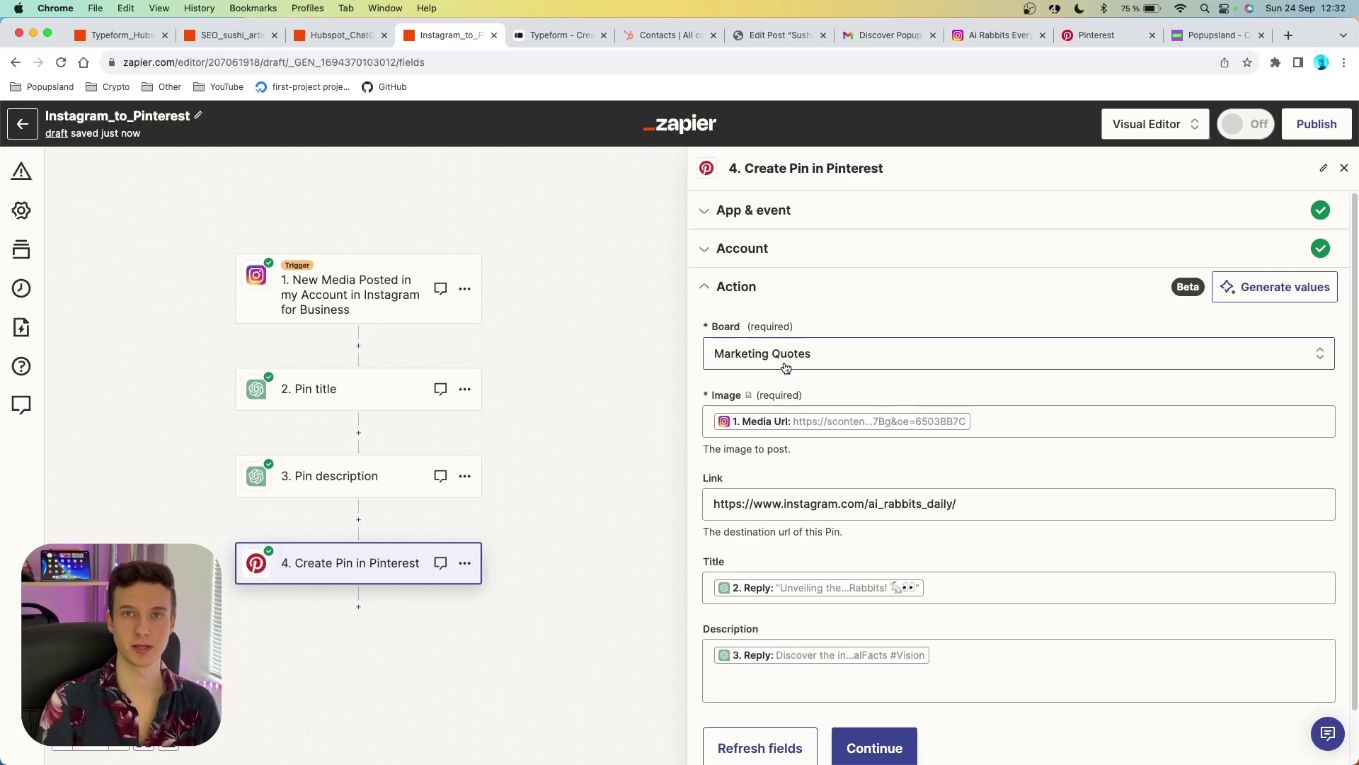
pyautogui.click(1021, 423)
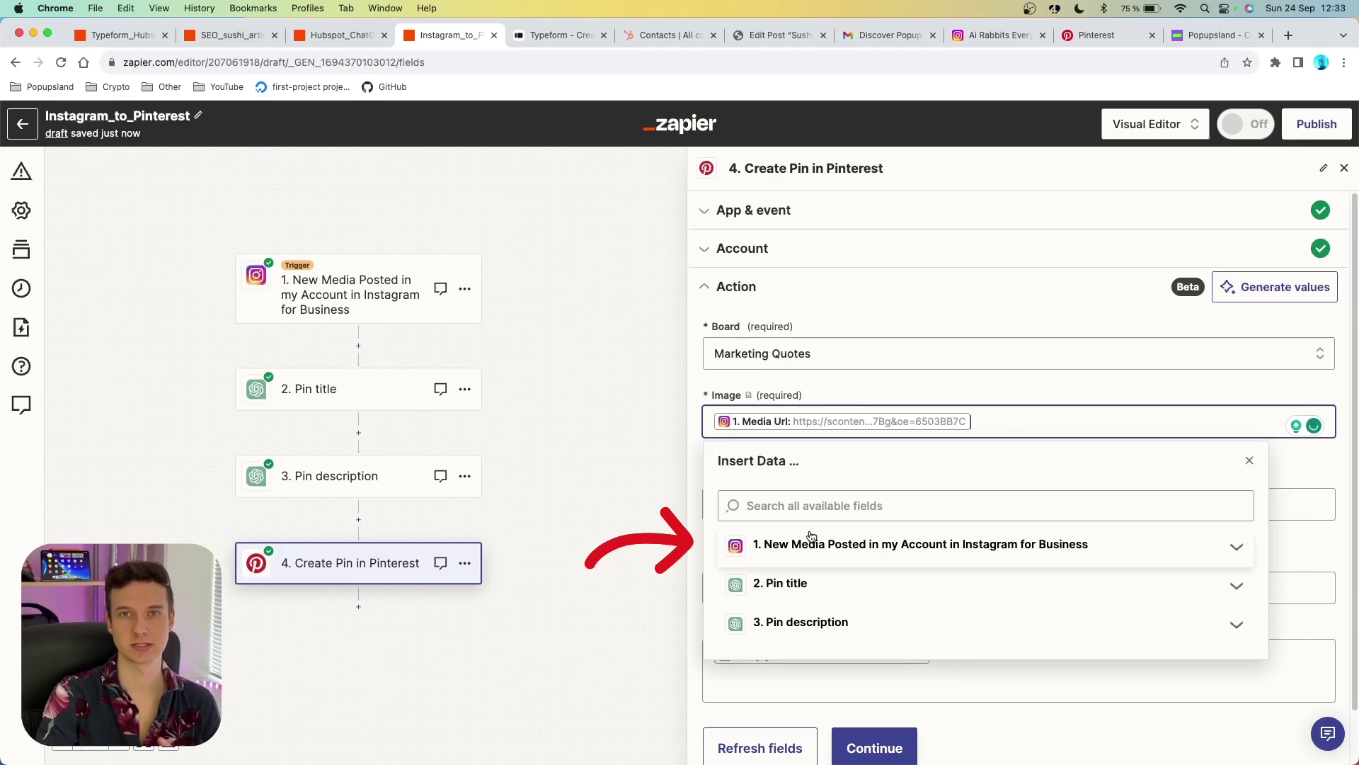
pyautogui.click(846, 384)
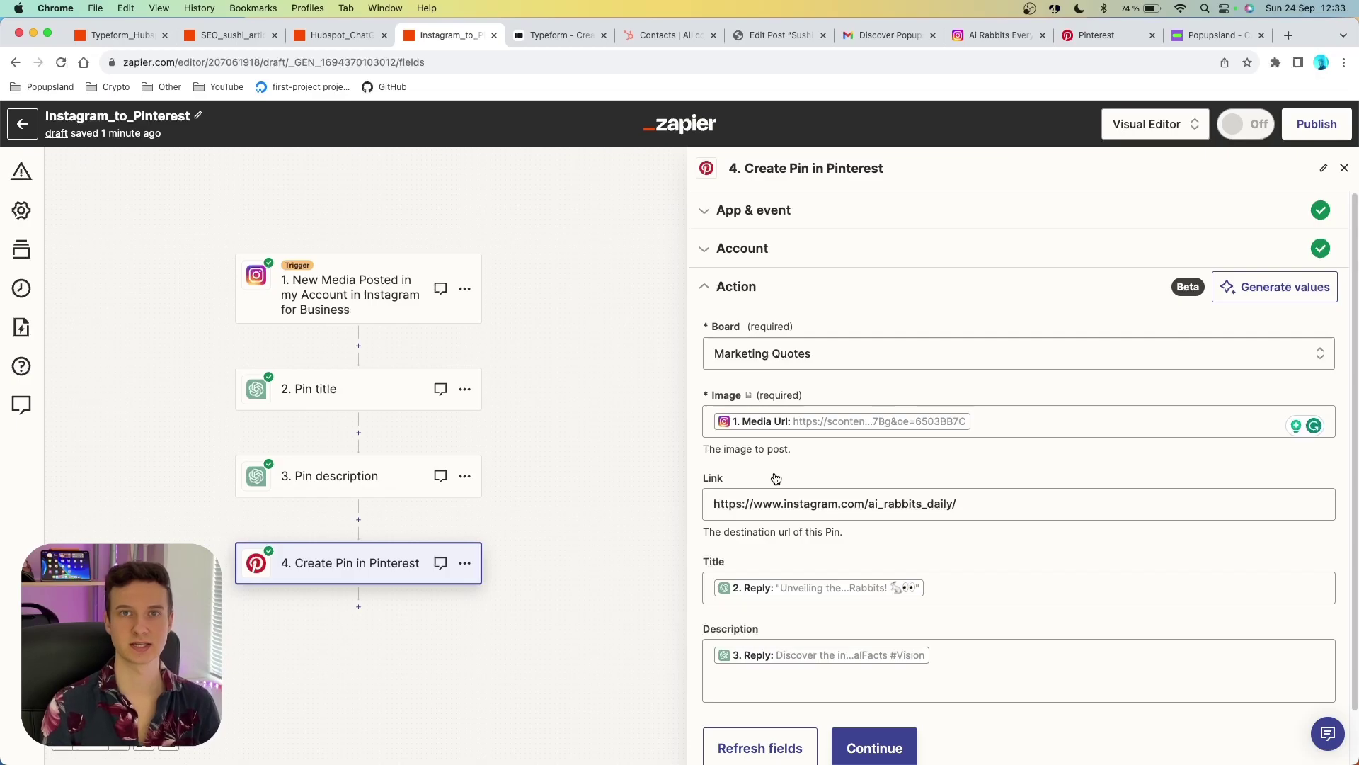
# - Retest the Create Pin in Pinterest step to send the pin to the board
pyautogui.scroll(-2, 776, 479)
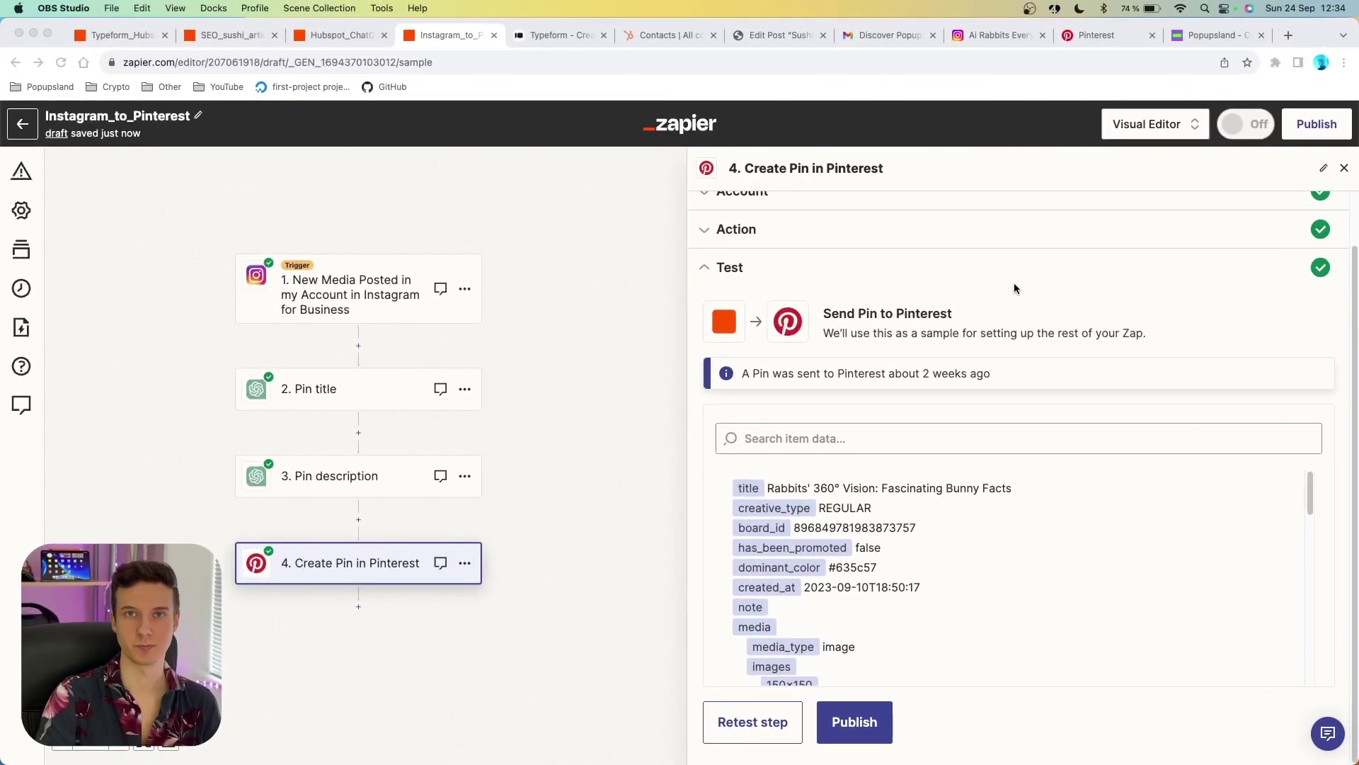
pyautogui.click(761, 718)
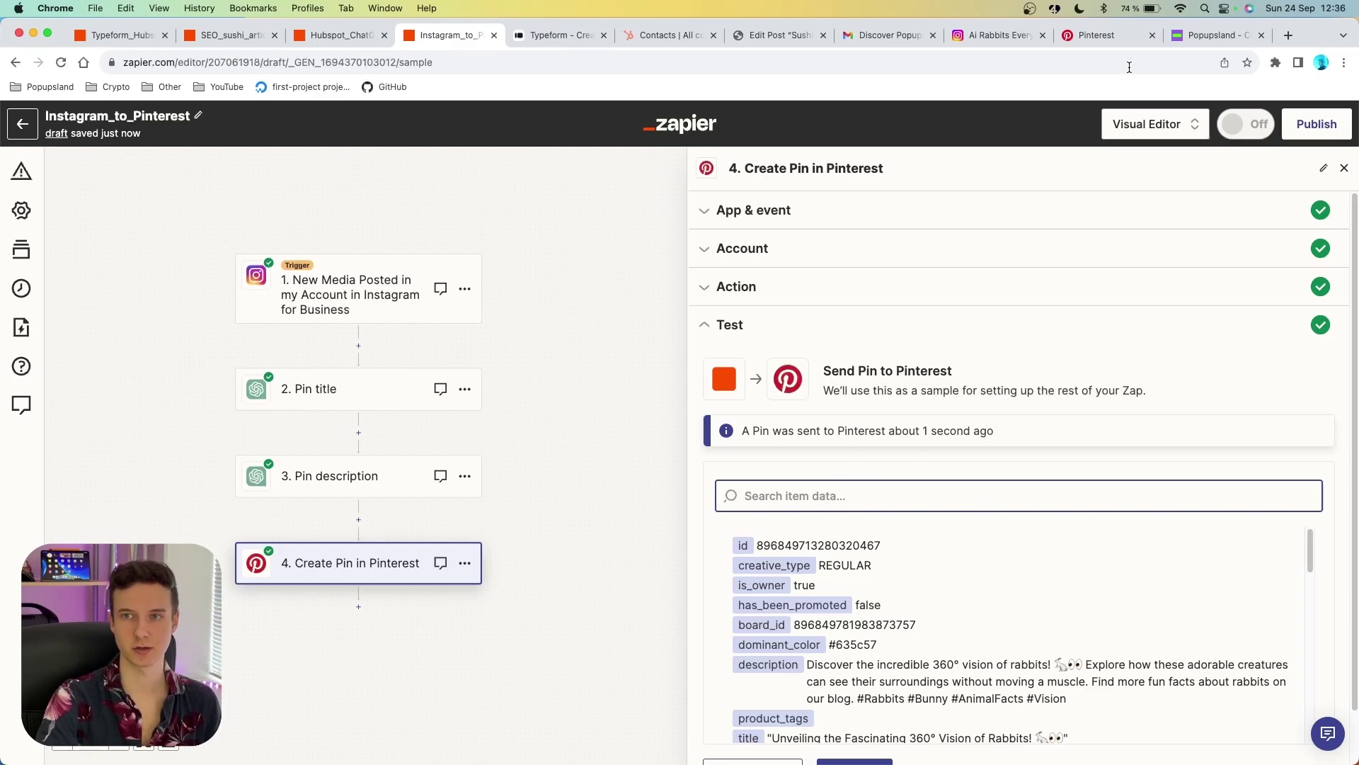
# - Switch to Pinterest, reload the profile page and open the newest created pin
pyautogui.click(1092, 34)
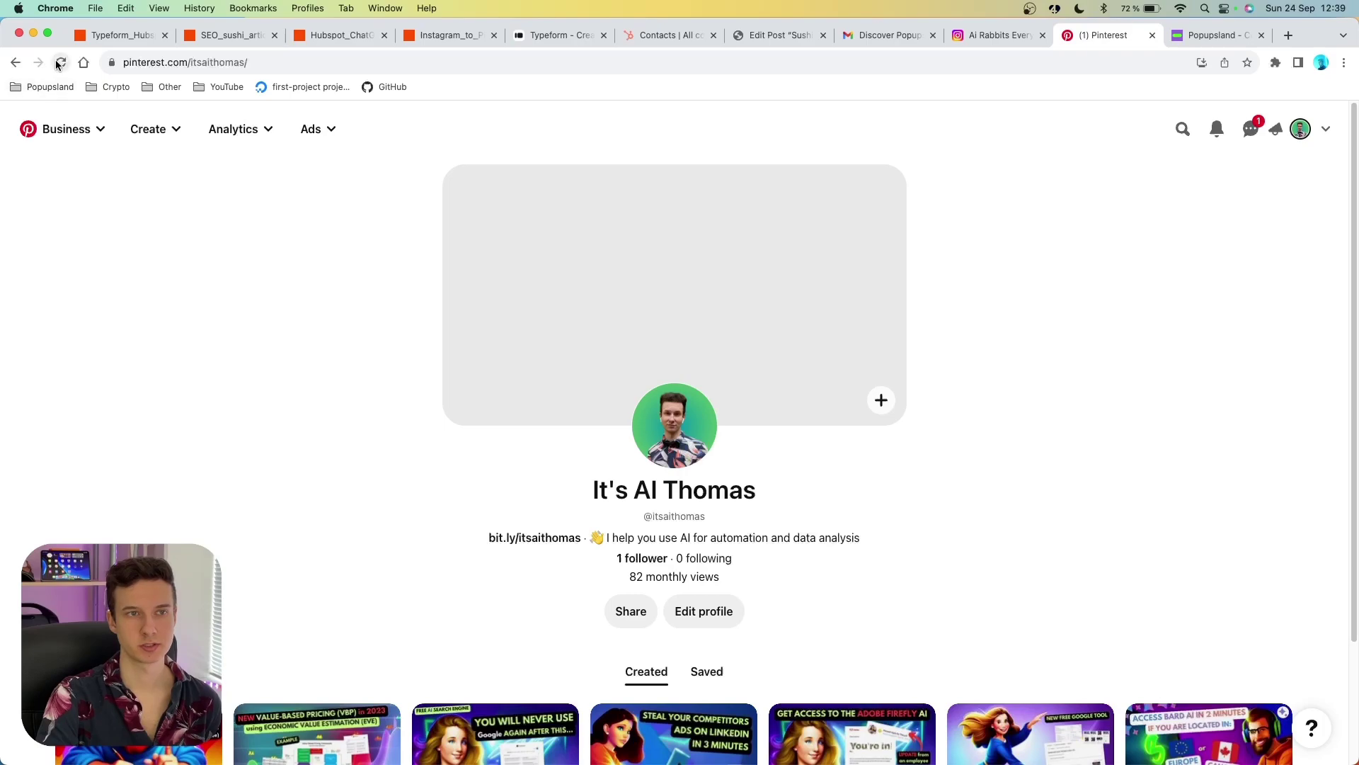
pyautogui.click(60, 63)
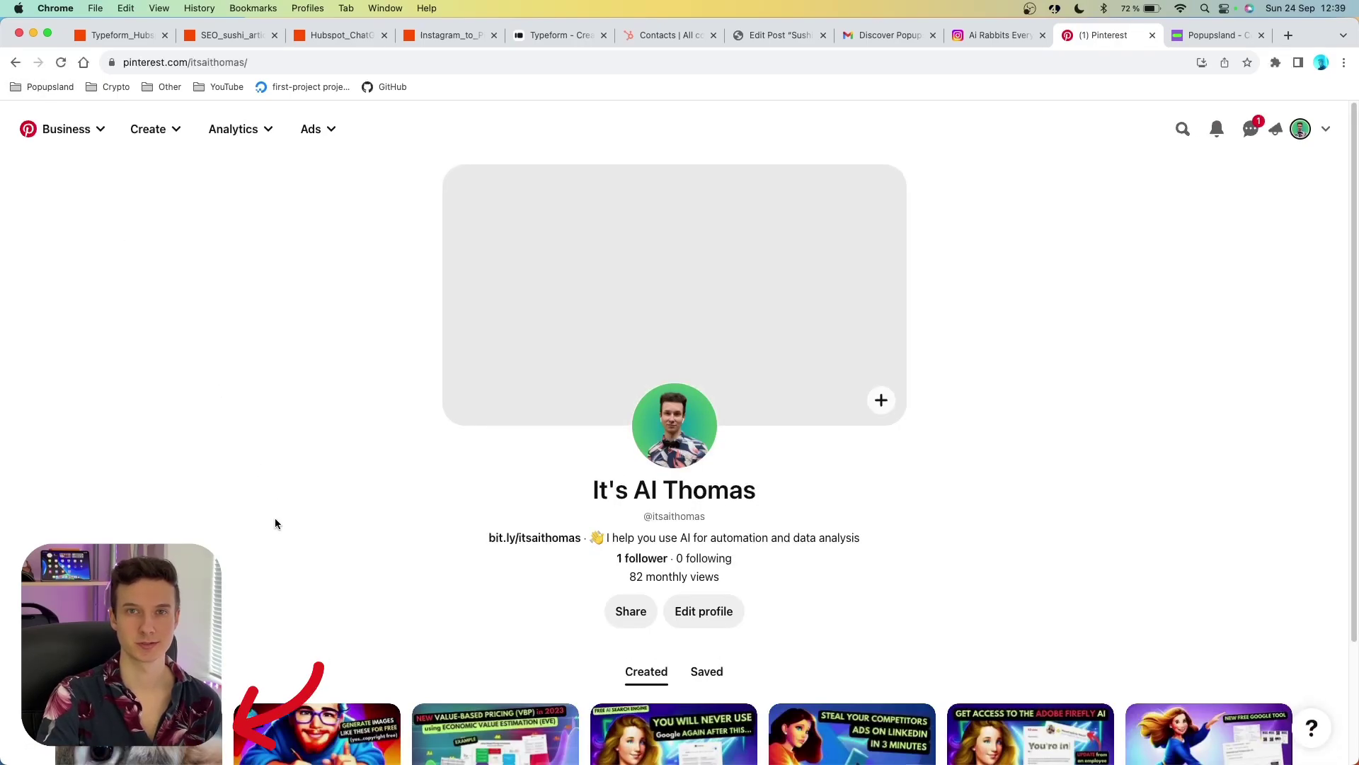
pyautogui.scroll(-2, 233, 583)
pyautogui.click(241, 623)
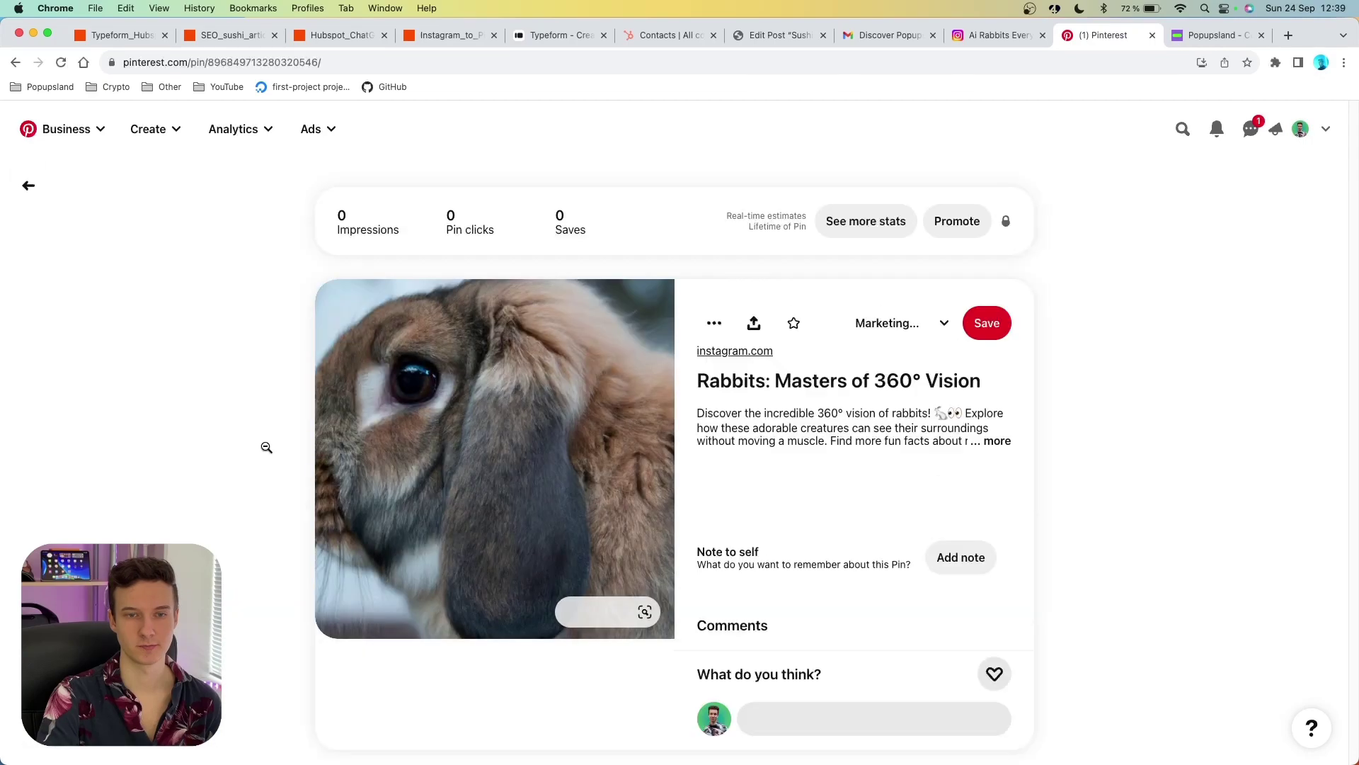